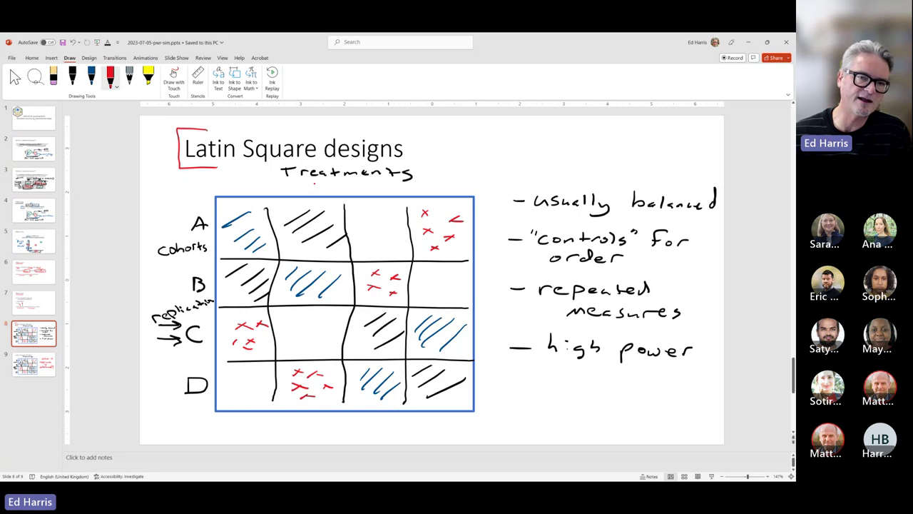
Step: Underline Treatments in red, write 4 before it, and draw arrows at rows A and B
{"action": "left_click_drag", "start_coordinate": [277, 182], "coordinate": [421, 182]}
{"action": "left_click_drag", "start_coordinate": [263, 168], "coordinate": [270, 175]}
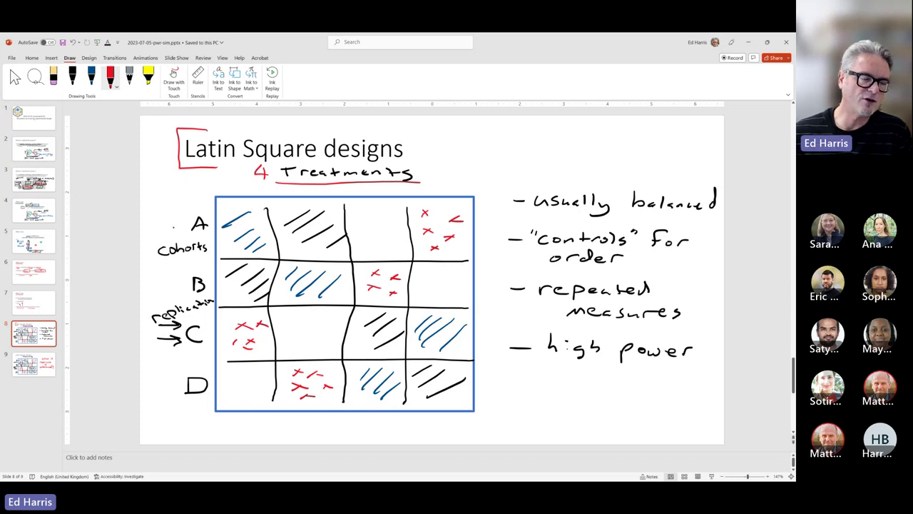
{"action": "mouse_move", "coordinate": [166, 194]}
{"action": "left_mouse_down"}
{"action": "mouse_move", "coordinate": [162, 206]}
{"action": "mouse_move", "coordinate": [189, 223]}
{"action": "mouse_move", "coordinate": [180, 227]}
{"action": "left_mouse_up"}
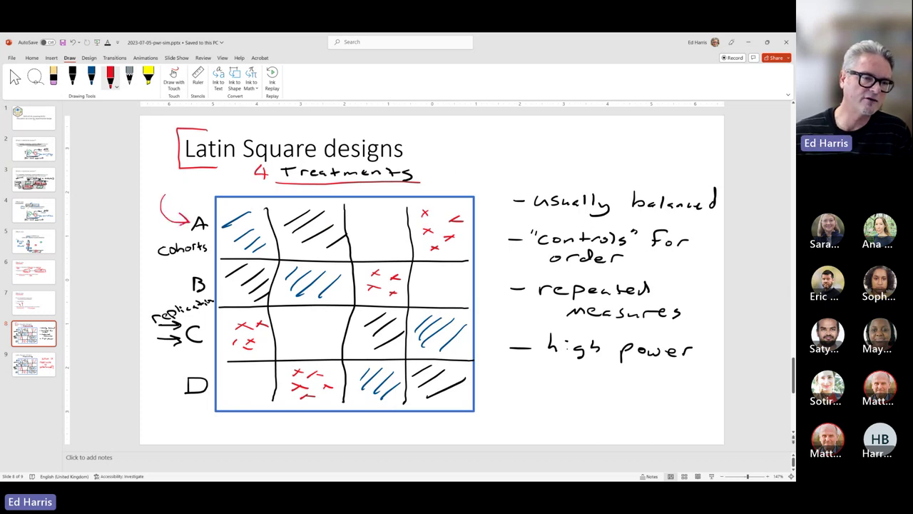
{"action": "mouse_move", "coordinate": [169, 265]}
{"action": "left_mouse_down"}
{"action": "mouse_move", "coordinate": [169, 288]}
{"action": "mouse_move", "coordinate": [191, 286]}
{"action": "left_mouse_up"}
{"action": "mouse_move", "coordinate": [183, 278]}
{"action": "left_mouse_down"}
{"action": "mouse_move", "coordinate": [193, 286]}
{"action": "mouse_move", "coordinate": [183, 291]}
{"action": "left_mouse_up"}
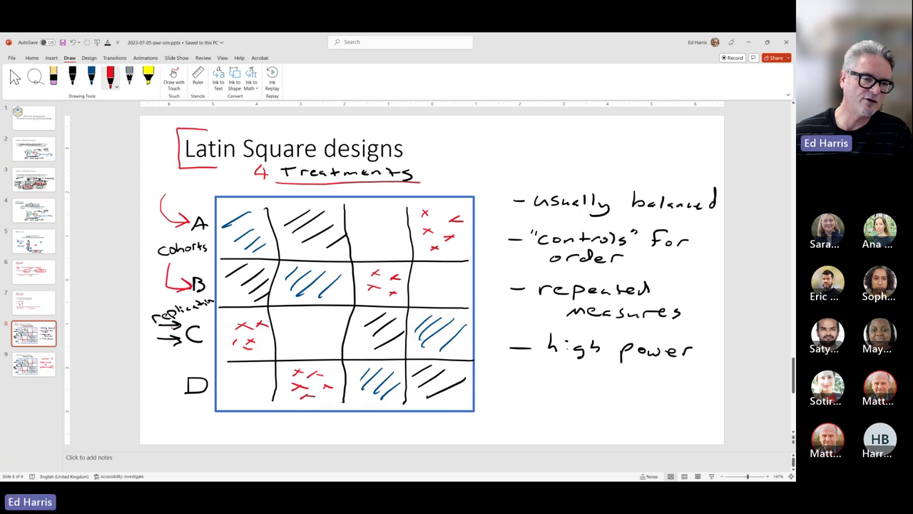
Step: Draw red arrows at rows C and D and a stroke across row A
{"action": "mouse_move", "coordinate": [148, 333]}
{"action": "left_mouse_down"}
{"action": "mouse_move", "coordinate": [176, 332]}
{"action": "mouse_move", "coordinate": [157, 340]}
{"action": "left_mouse_up"}
{"action": "left_click_drag", "start_coordinate": [153, 378], "coordinate": [184, 378]}
{"action": "left_click_drag", "start_coordinate": [184, 378], "coordinate": [174, 386]}
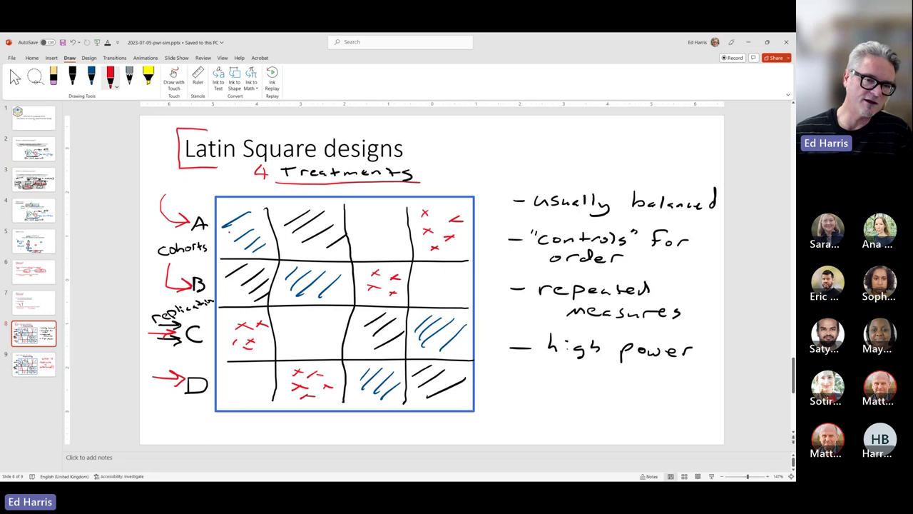
{"action": "mouse_move", "coordinate": [261, 223]}
{"action": "left_mouse_down"}
{"action": "mouse_move", "coordinate": [421, 226]}
{"action": "mouse_move", "coordinate": [414, 229]}
{"action": "left_mouse_up"}
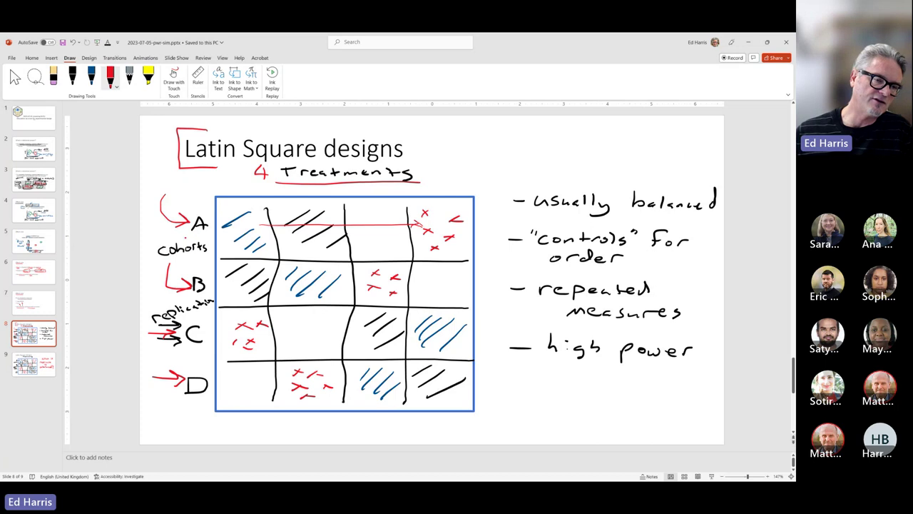
Step: Add extra red arrows pointing at rows A, B and C of the grid
{"action": "mouse_move", "coordinate": [175, 241]}
{"action": "left_mouse_down"}
{"action": "mouse_move", "coordinate": [206, 236]}
{"action": "mouse_move", "coordinate": [196, 242]}
{"action": "mouse_move", "coordinate": [208, 229]}
{"action": "mouse_move", "coordinate": [206, 236]}
{"action": "left_mouse_up"}
{"action": "left_click_drag", "start_coordinate": [189, 268], "coordinate": [206, 264]}
{"action": "left_click_drag", "start_coordinate": [202, 260], "coordinate": [208, 278]}
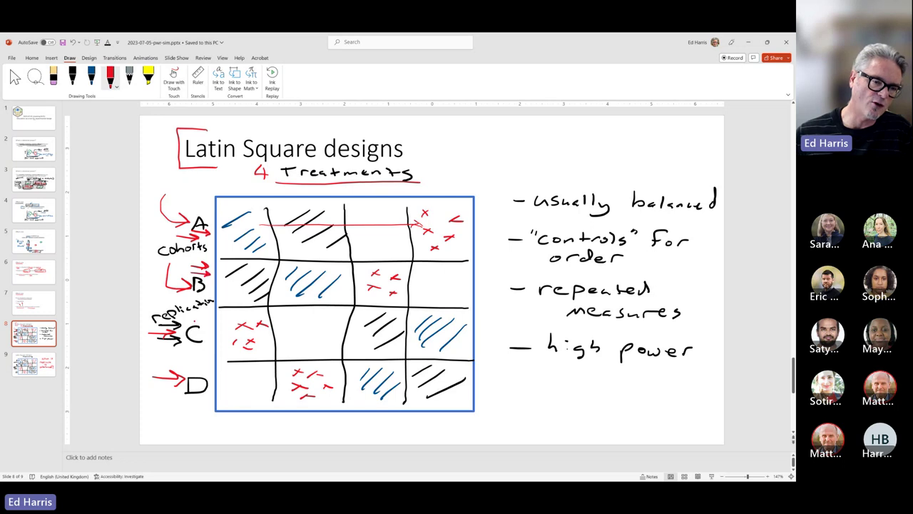
{"action": "left_click_drag", "start_coordinate": [193, 321], "coordinate": [208, 324]}
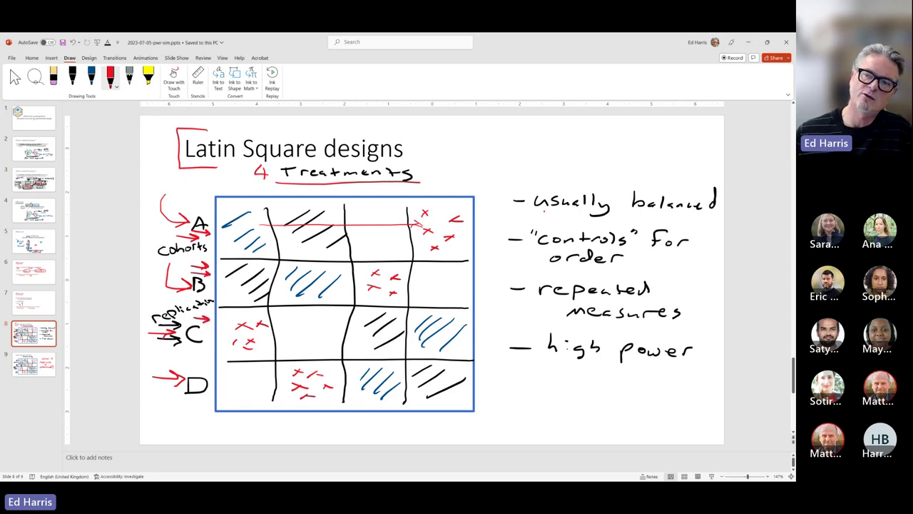
Step: Underline usually balanced, repeated measures and high power, and bracket controls for order
{"action": "left_click_drag", "start_coordinate": [541, 214], "coordinate": [698, 219]}
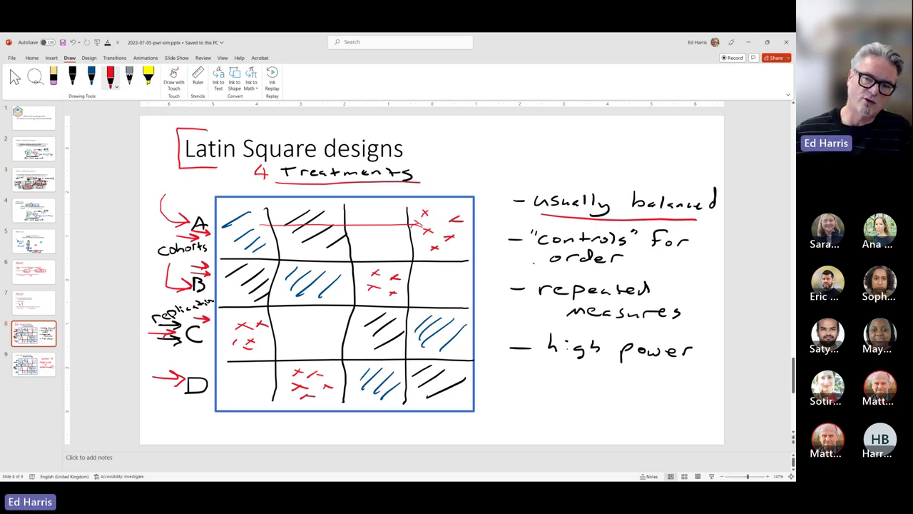
{"action": "mouse_move", "coordinate": [533, 263]}
{"action": "left_mouse_down"}
{"action": "mouse_move", "coordinate": [683, 267]}
{"action": "mouse_move", "coordinate": [694, 257]}
{"action": "mouse_move", "coordinate": [677, 227]}
{"action": "left_mouse_up"}
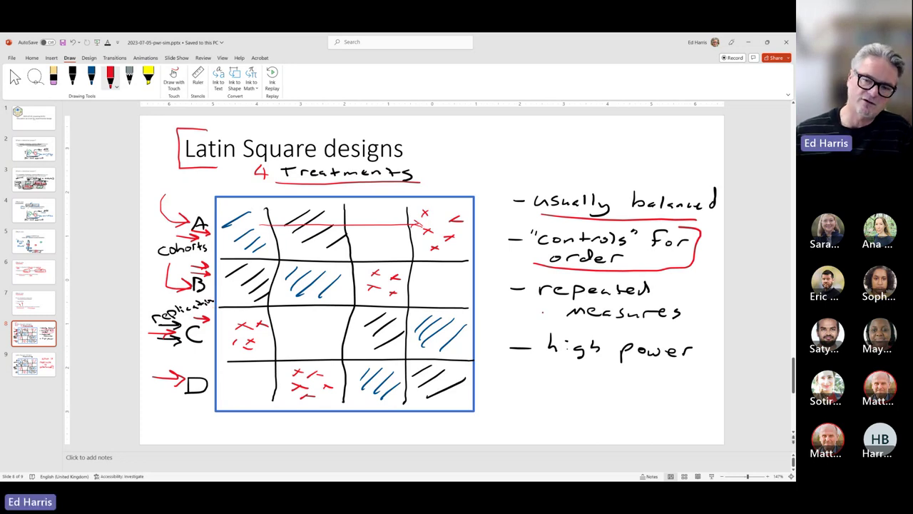
{"action": "mouse_move", "coordinate": [538, 313]}
{"action": "left_mouse_down"}
{"action": "mouse_move", "coordinate": [585, 325]}
{"action": "mouse_move", "coordinate": [684, 323]}
{"action": "left_mouse_up"}
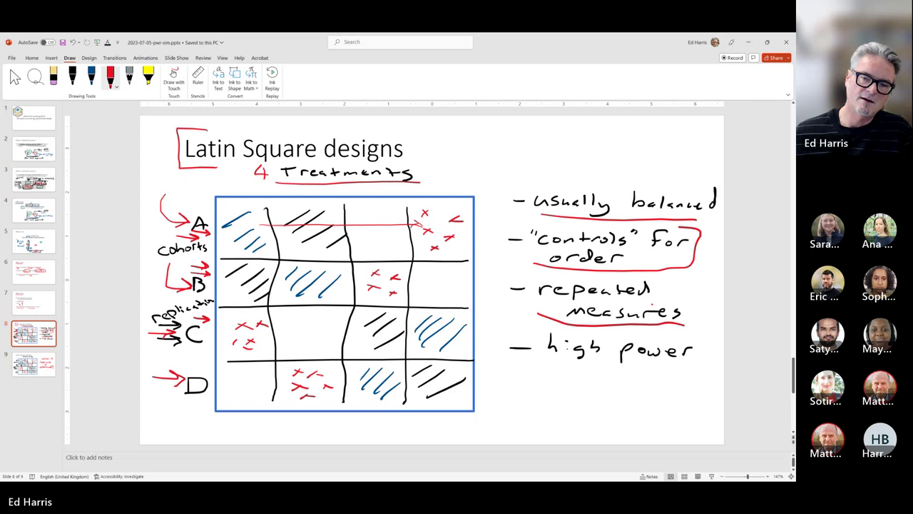
{"action": "left_click_drag", "start_coordinate": [542, 362], "coordinate": [705, 375]}
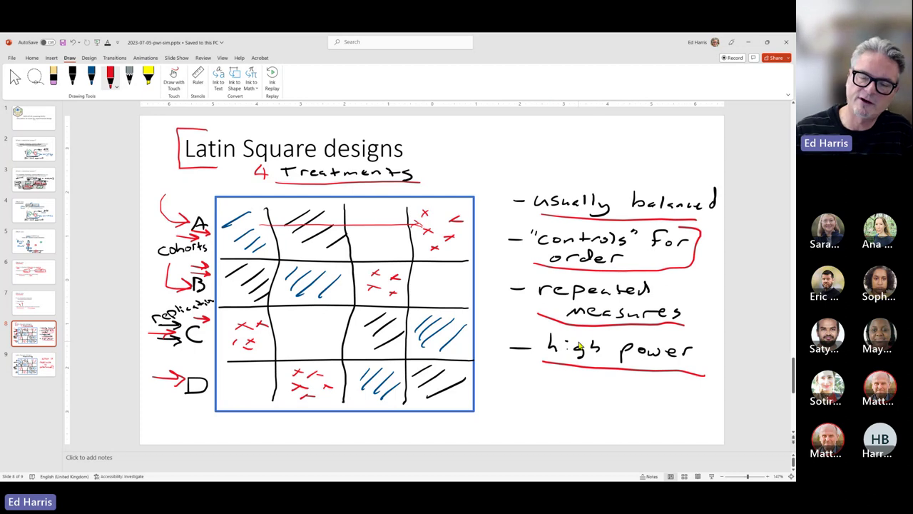
Step: Advance to slide 9 and draw red arrows at rows A and B
{"action": "key", "text": "Page_Down"}
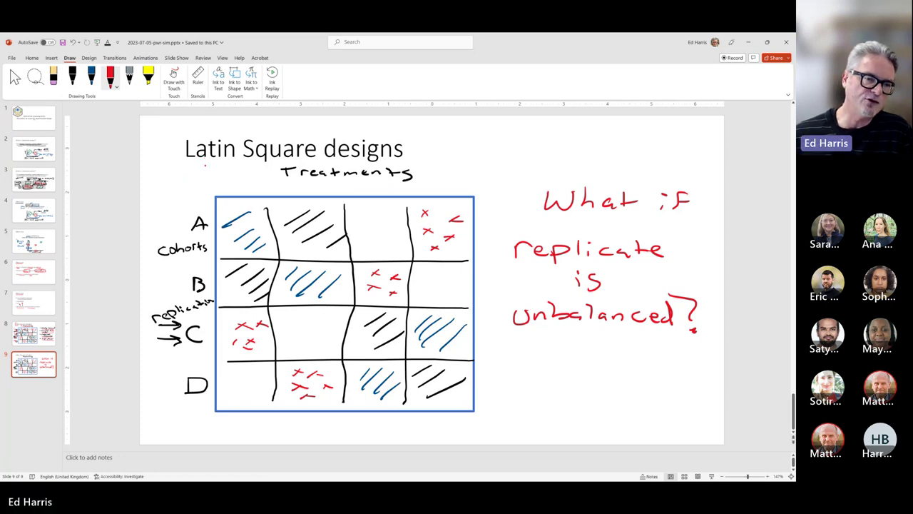
{"action": "mouse_move", "coordinate": [177, 200]}
{"action": "left_mouse_down"}
{"action": "mouse_move", "coordinate": [209, 206]}
{"action": "mouse_move", "coordinate": [194, 213]}
{"action": "left_mouse_up"}
{"action": "left_click_drag", "start_coordinate": [173, 266], "coordinate": [201, 274]}
{"action": "left_click_drag", "start_coordinate": [179, 274], "coordinate": [200, 271]}
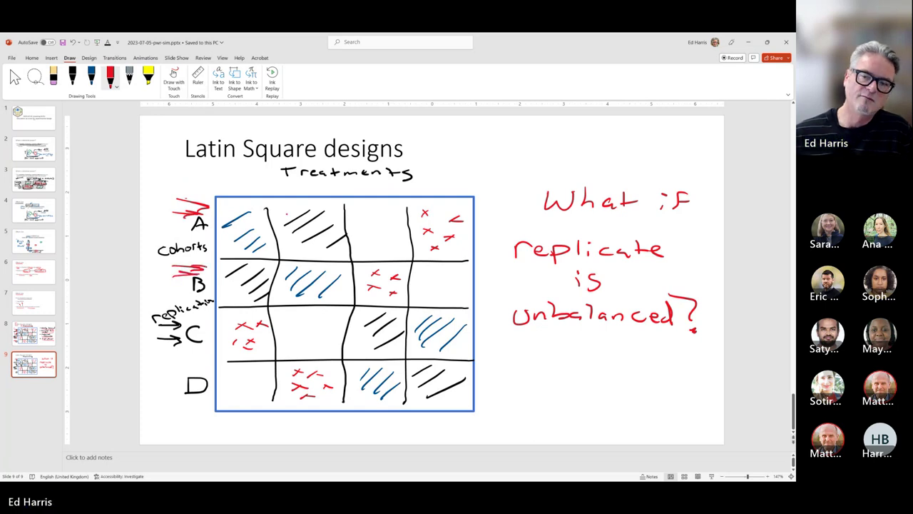
Step: Bracket the unbalanced-replicate question and write ANOVA above it in red
{"action": "left_click_drag", "start_coordinate": [508, 174], "coordinate": [503, 321]}
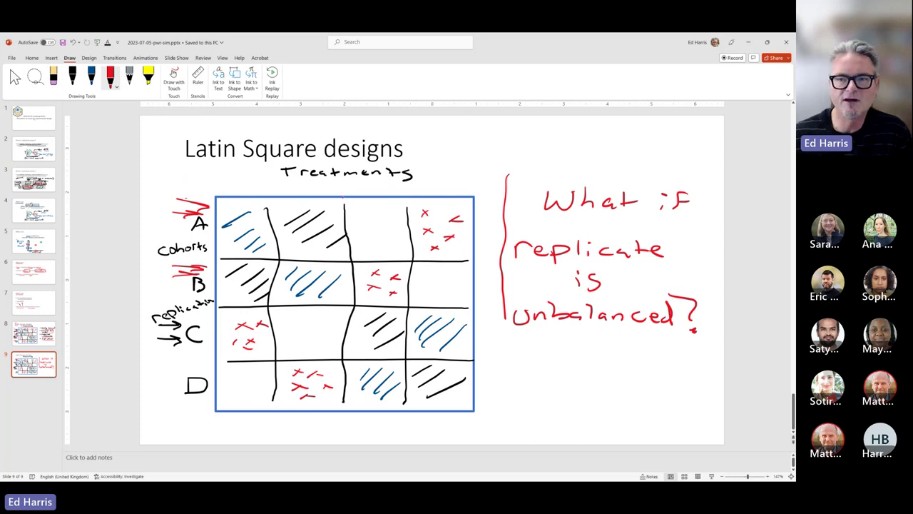
{"action": "mouse_move", "coordinate": [491, 148]}
{"action": "left_mouse_down"}
{"action": "mouse_move", "coordinate": [497, 131]}
{"action": "mouse_move", "coordinate": [507, 148]}
{"action": "left_mouse_up"}
{"action": "mouse_move", "coordinate": [493, 142]}
{"action": "left_mouse_down"}
{"action": "mouse_move", "coordinate": [529, 131]}
{"action": "mouse_move", "coordinate": [536, 146]}
{"action": "mouse_move", "coordinate": [584, 140]}
{"action": "left_mouse_up"}
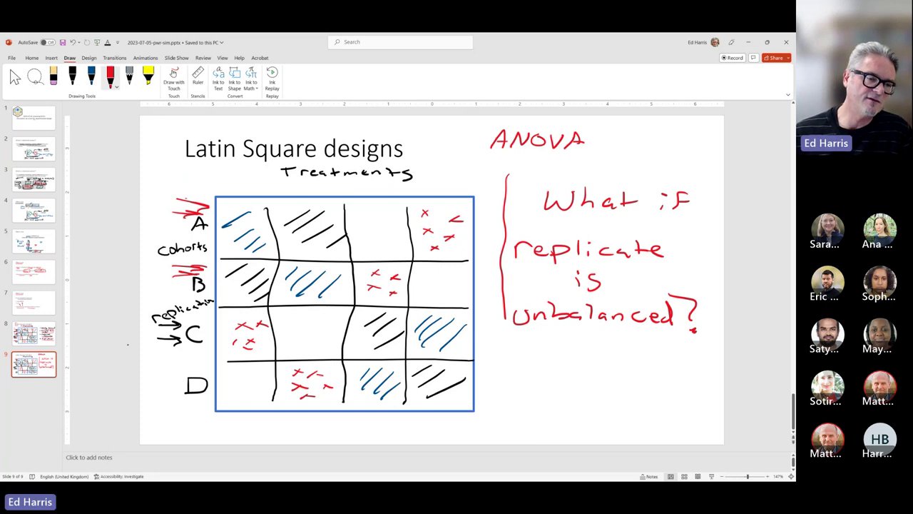
Step: Mark row D with arrows and a brace, then write 7 and 6.5 under the question
{"action": "left_click_drag", "start_coordinate": [180, 363], "coordinate": [201, 374]}
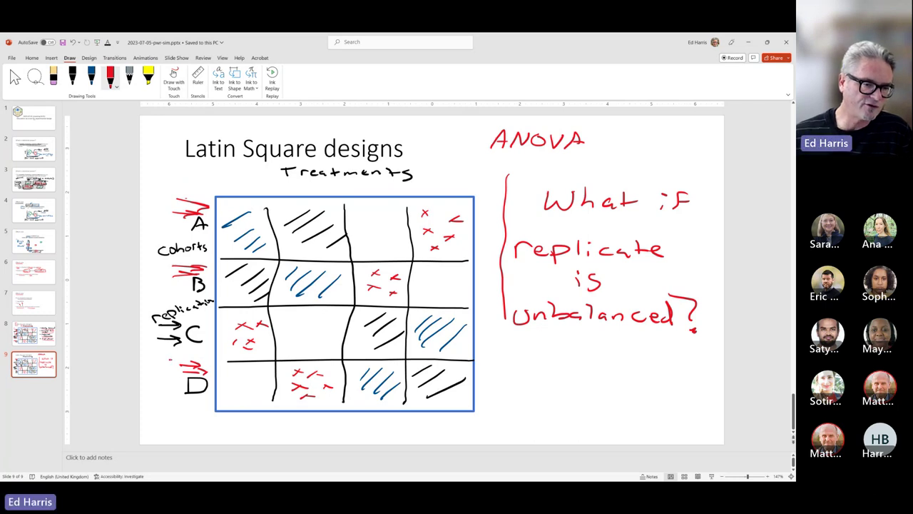
{"action": "left_click_drag", "start_coordinate": [169, 359], "coordinate": [167, 379]}
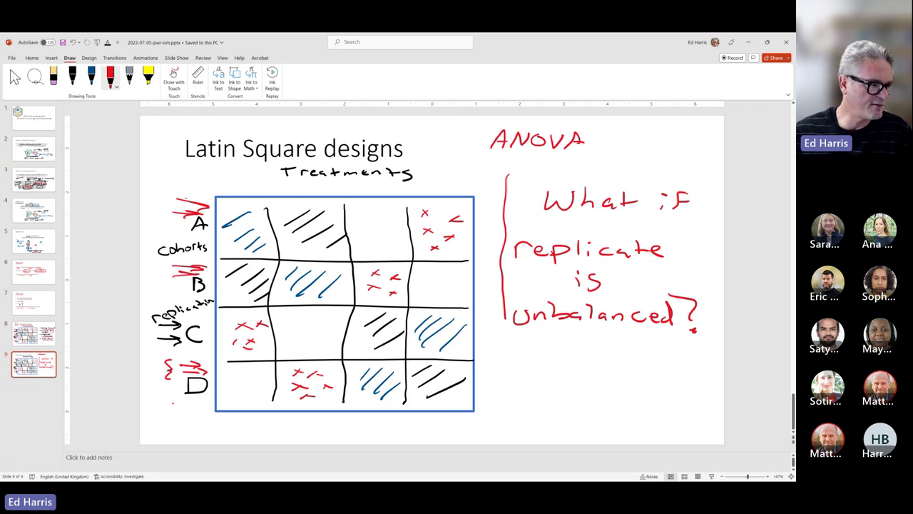
{"action": "key", "text": "Page_Up"}
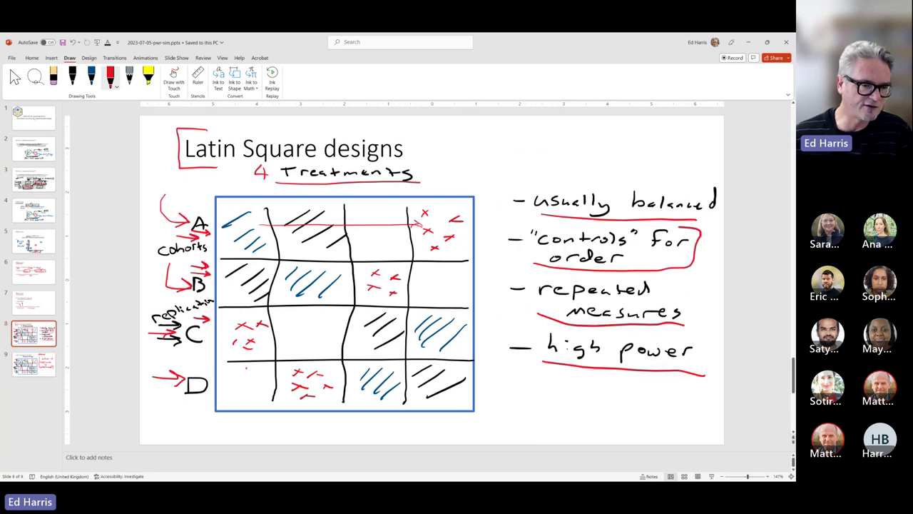
{"action": "key", "text": "Page_Down"}
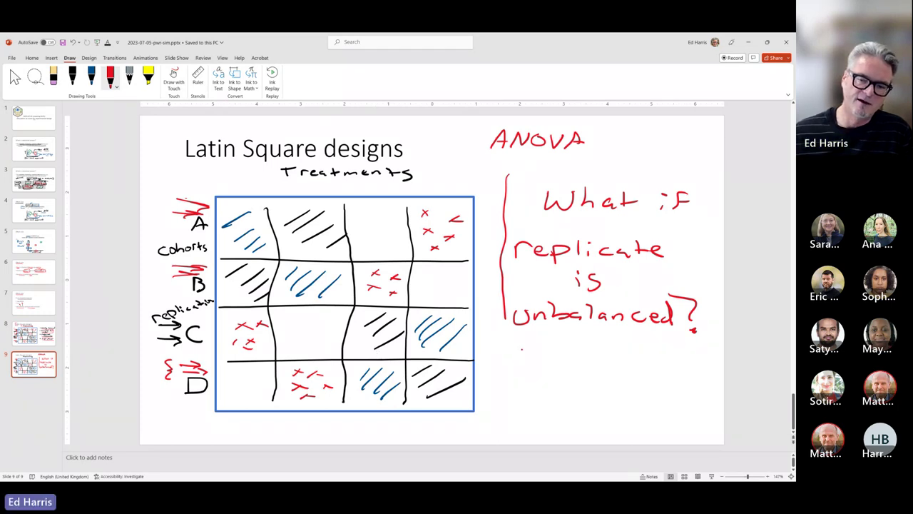
{"action": "mouse_move", "coordinate": [514, 343]}
{"action": "left_mouse_down"}
{"action": "mouse_move", "coordinate": [529, 372]}
{"action": "mouse_move", "coordinate": [519, 386]}
{"action": "mouse_move", "coordinate": [556, 392]}
{"action": "left_mouse_up"}
{"action": "left_click_drag", "start_coordinate": [563, 379], "coordinate": [579, 375]}
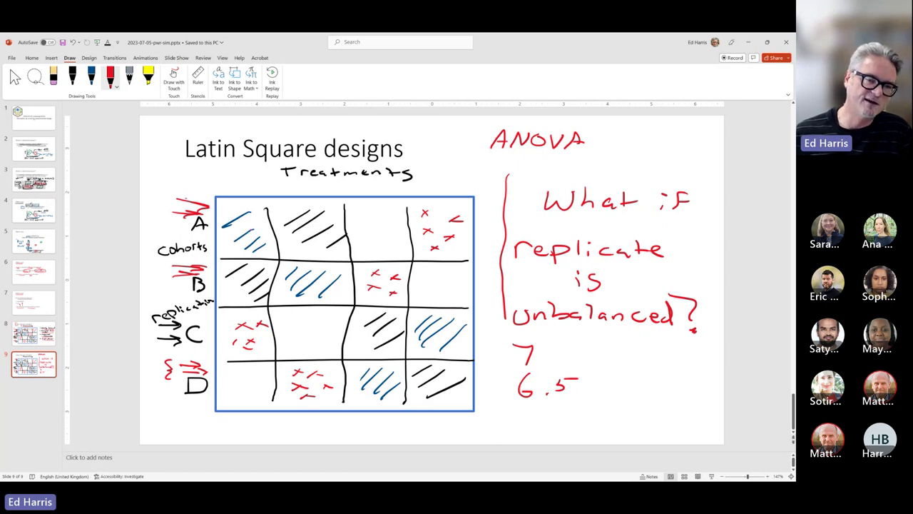
Step: Strike red lines across grid rows A–D and draw an arrow under Treatments
{"action": "left_click_drag", "start_coordinate": [250, 222], "coordinate": [404, 218]}
{"action": "left_click_drag", "start_coordinate": [262, 236], "coordinate": [427, 236]}
{"action": "left_click_drag", "start_coordinate": [254, 278], "coordinate": [438, 281]}
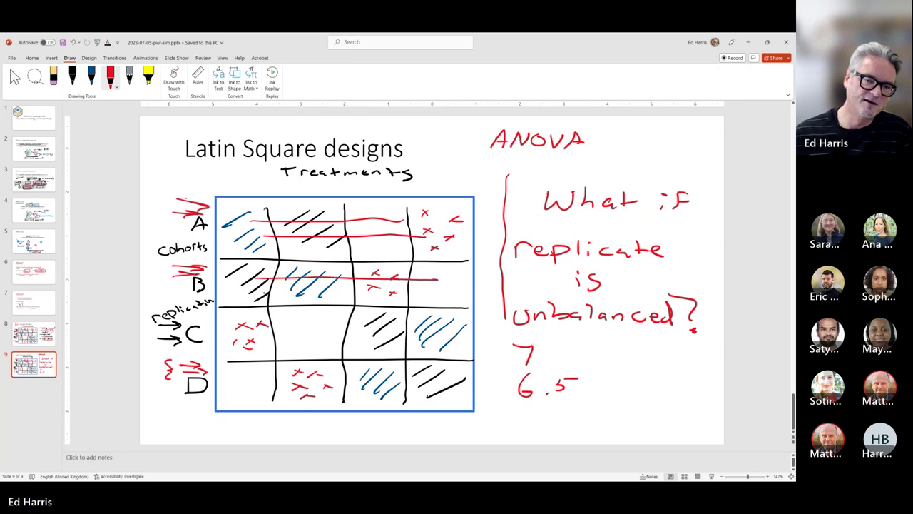
{"action": "left_click_drag", "start_coordinate": [262, 292], "coordinate": [420, 291]}
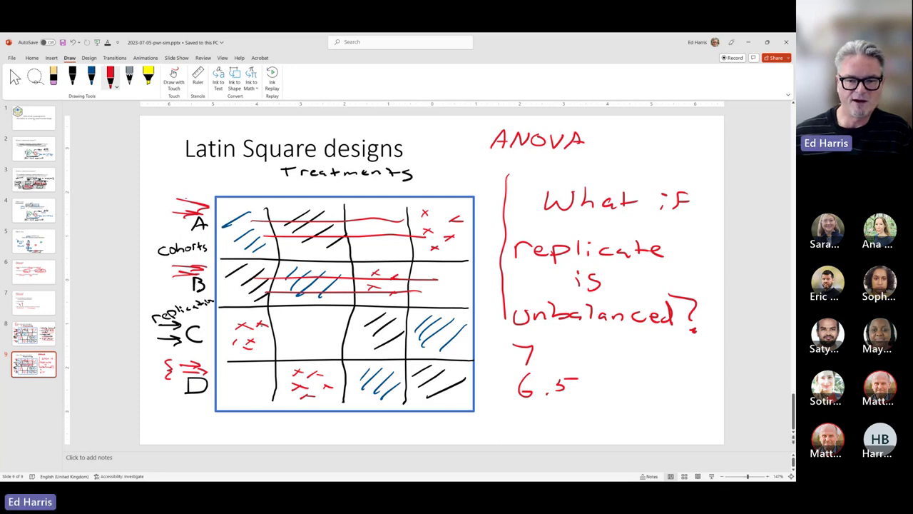
{"action": "left_click_drag", "start_coordinate": [260, 324], "coordinate": [276, 324]}
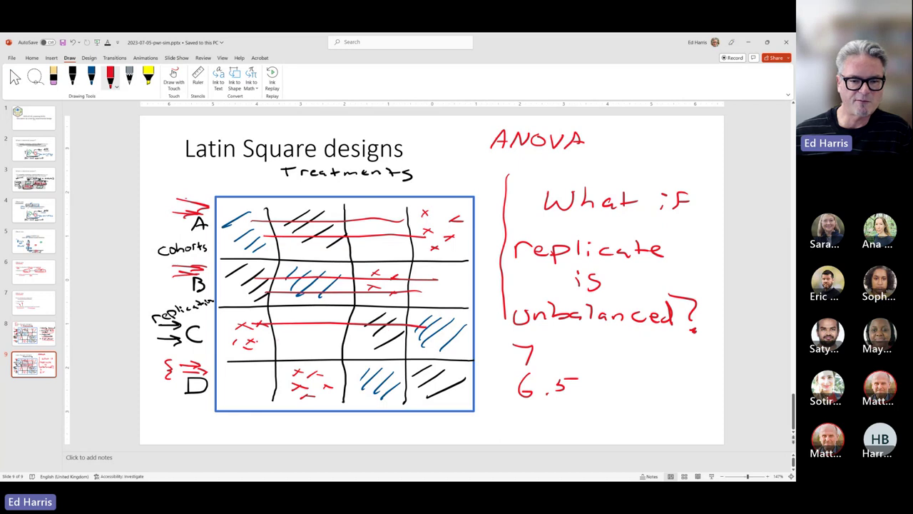
{"action": "left_click_drag", "start_coordinate": [253, 342], "coordinate": [432, 344]}
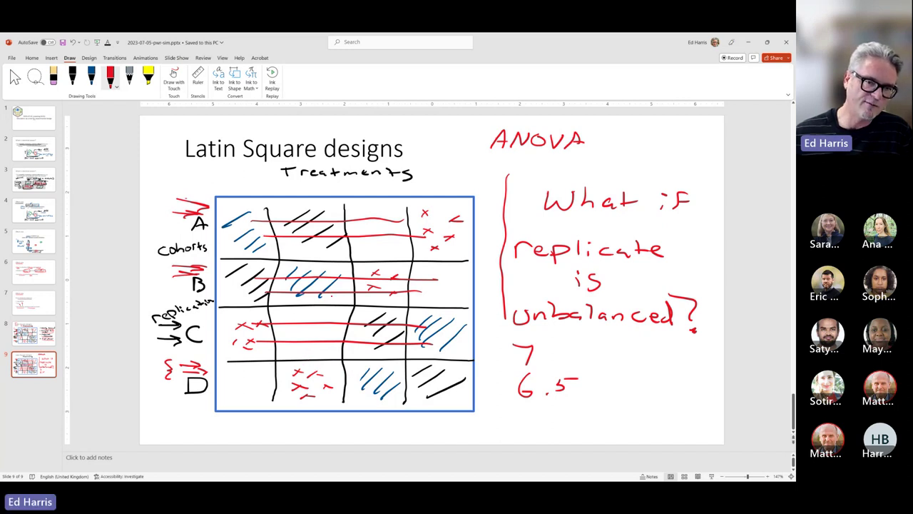
{"action": "mouse_move", "coordinate": [289, 192]}
{"action": "left_mouse_down"}
{"action": "mouse_move", "coordinate": [419, 193]}
{"action": "mouse_move", "coordinate": [437, 183]}
{"action": "left_mouse_up"}
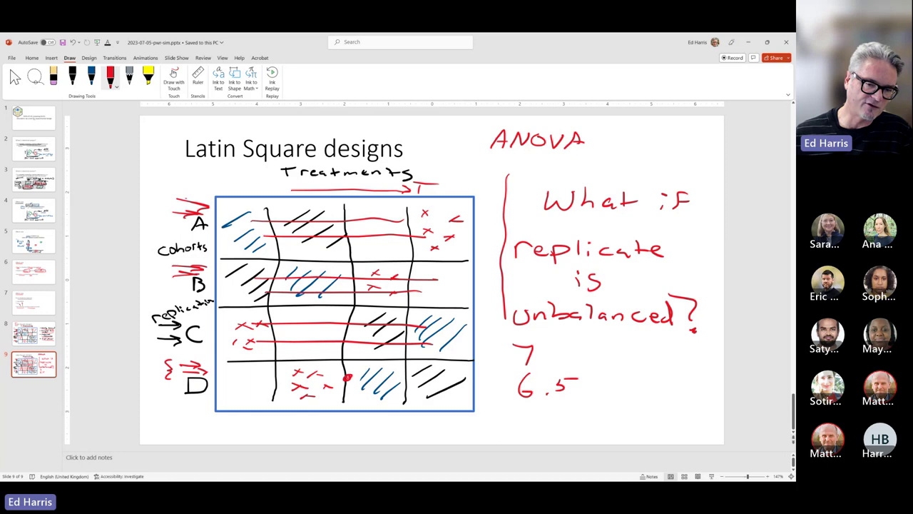
{"action": "left_click_drag", "start_coordinate": [348, 378], "coordinate": [449, 376]}
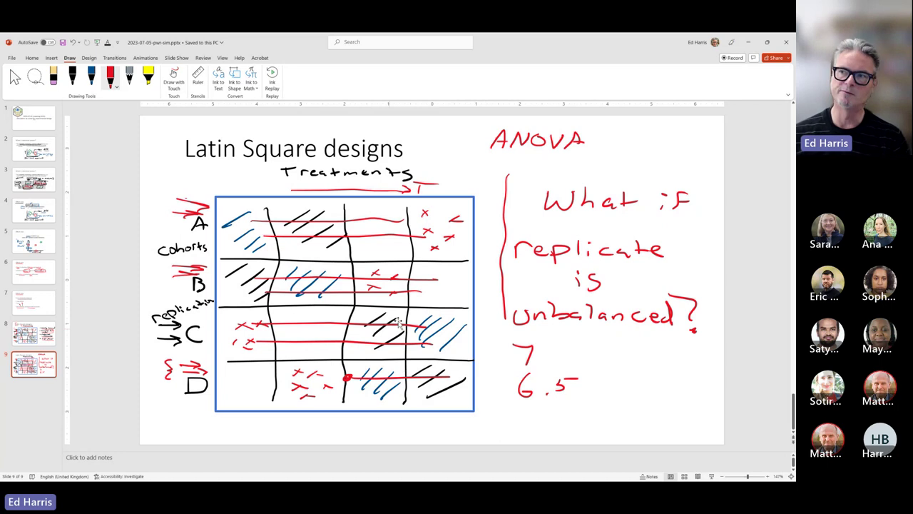
Step: Minimise PowerPoint to show the Chrome schedule and open the 2023-07-05-pwr-sim folder
{"action": "left_click", "coordinate": [748, 42]}
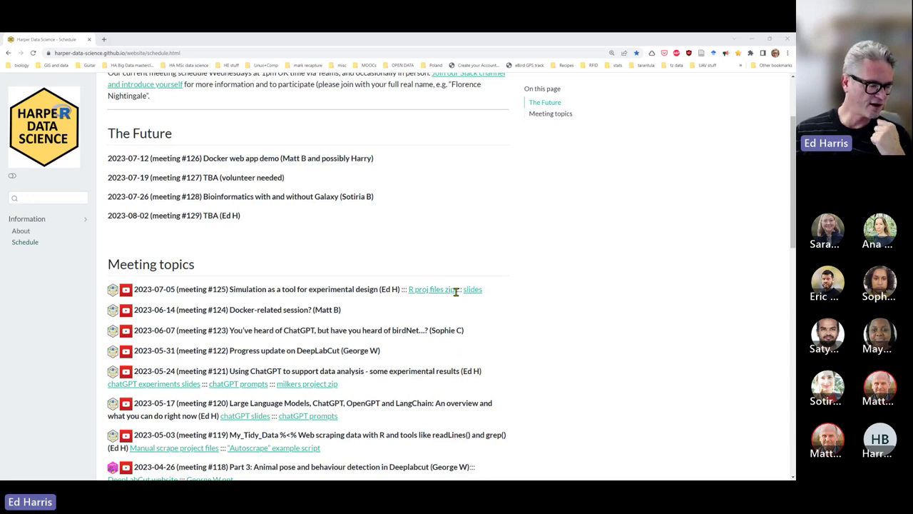
{"action": "mouse_move", "coordinate": [502, 476]}
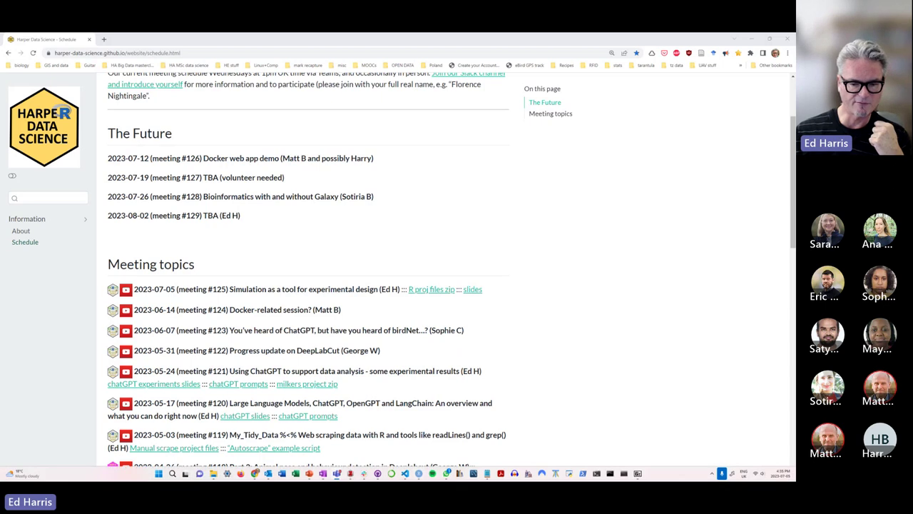
{"action": "left_click", "coordinate": [213, 474]}
{"action": "left_click", "coordinate": [494, 342]}
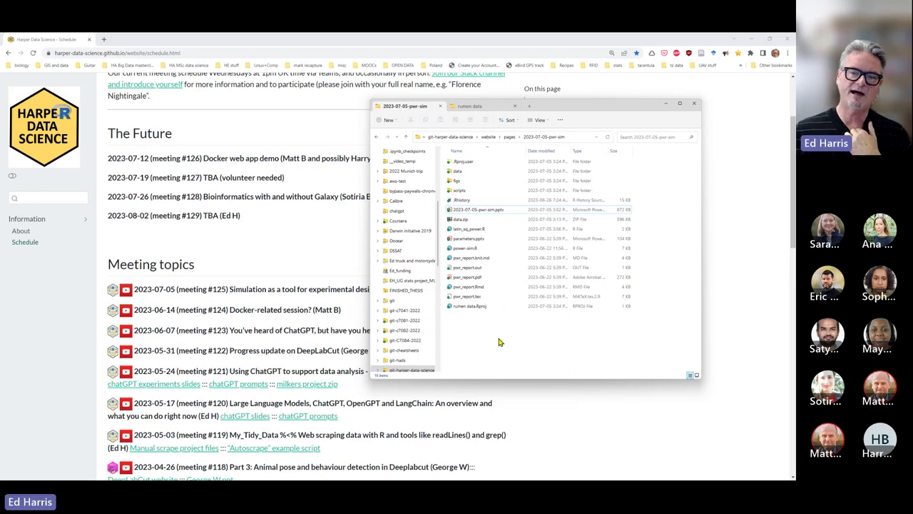
{"action": "left_click", "coordinate": [476, 308]}
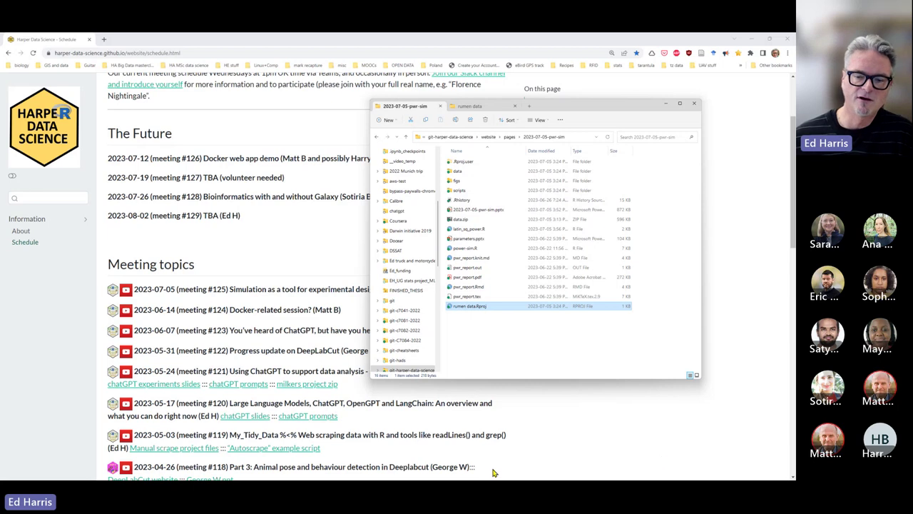
{"action": "mouse_move", "coordinate": [422, 479]}
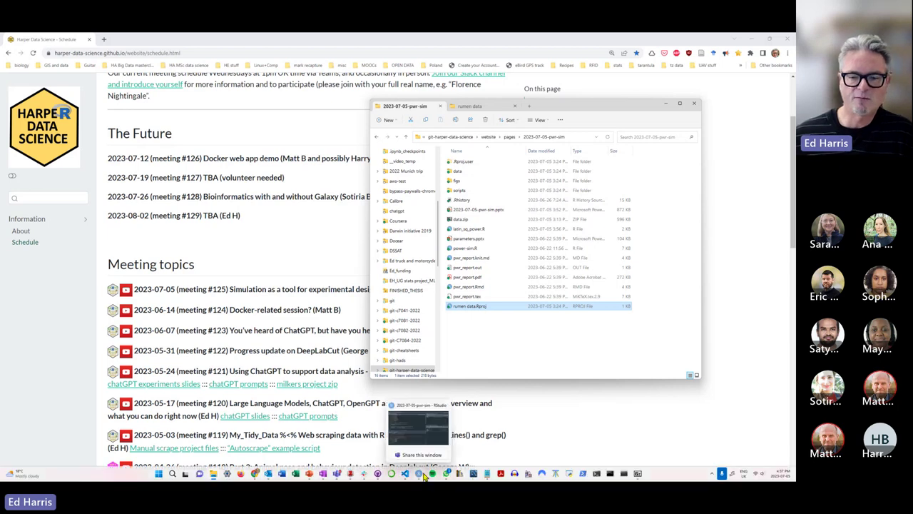
Step: Quit RStudio without saving the workspace and reopen rumen data.Rproj for a fresh session
{"action": "left_click", "coordinate": [407, 402]}
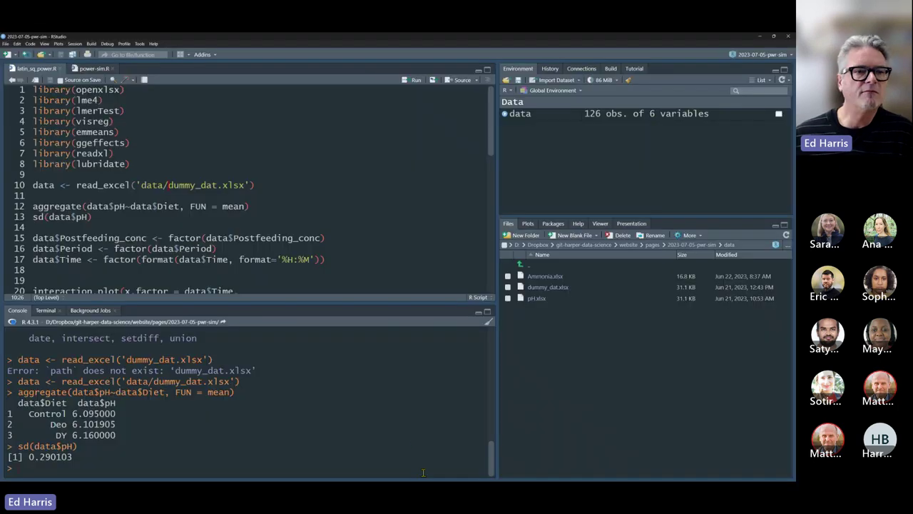
{"action": "left_click", "coordinate": [788, 37]}
{"action": "left_click", "coordinate": [350, 260]}
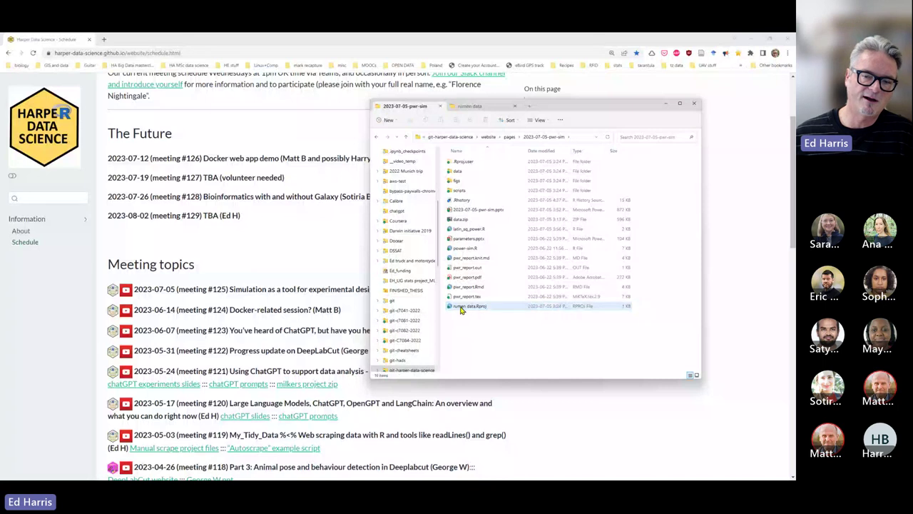
{"action": "left_click", "coordinate": [460, 309]}
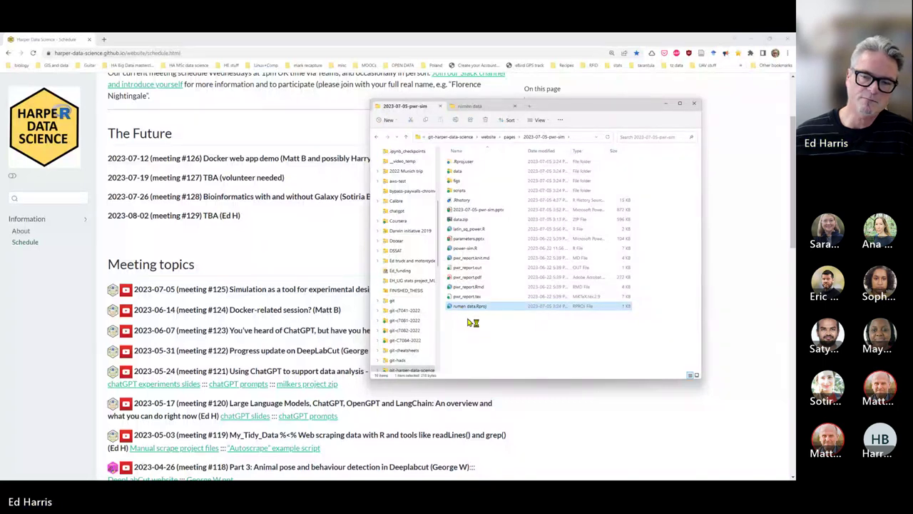
{"action": "key", "text": "Return"}
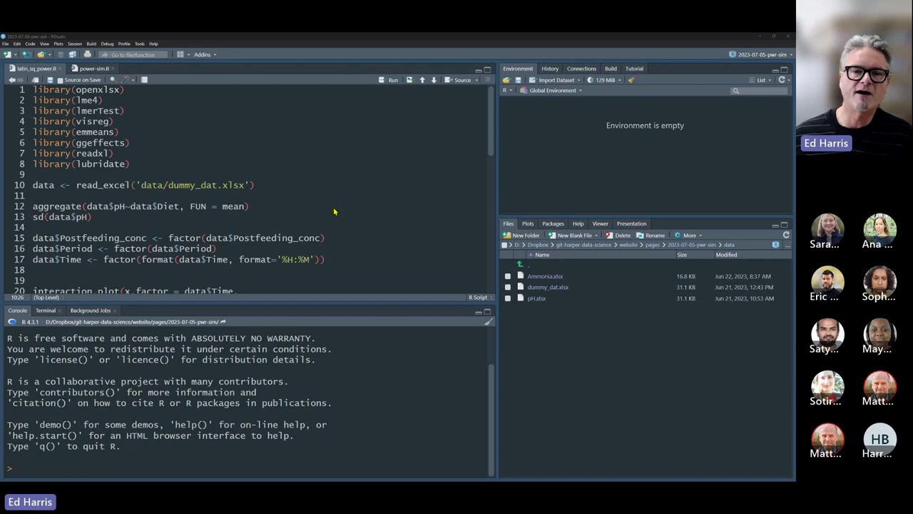
{"action": "key", "text": "alt+Tab"}
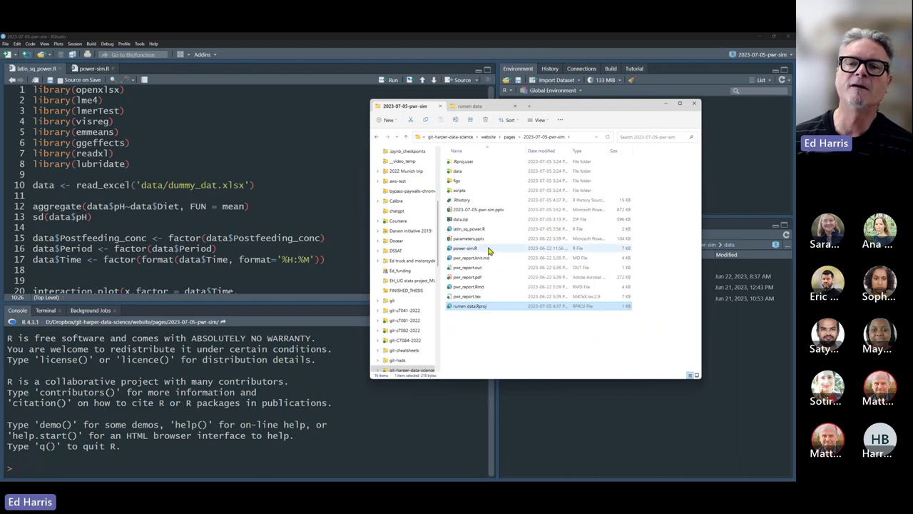
Step: Open the project's data folder showing Ammonia.xlsx, dummy_dat.xlsx and pH.xlsx
{"action": "double_click", "coordinate": [457, 174]}
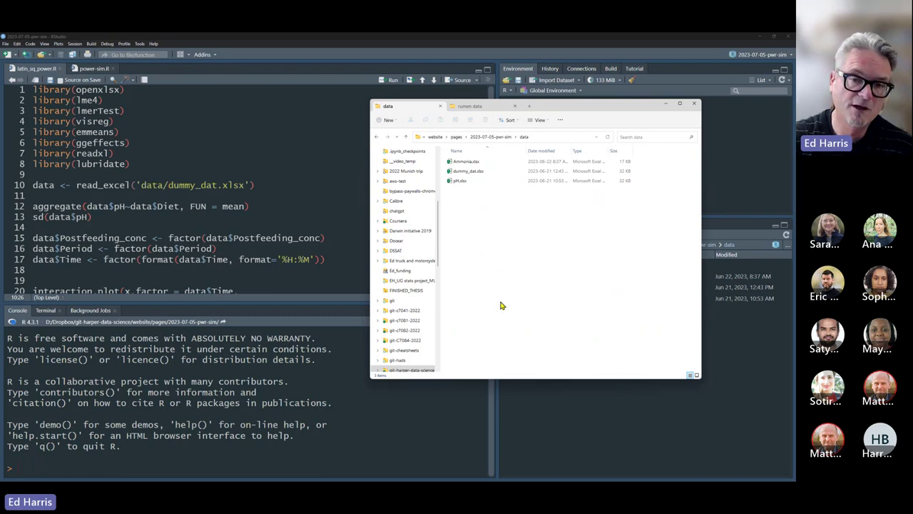
{"action": "double_click", "coordinate": [473, 172]}
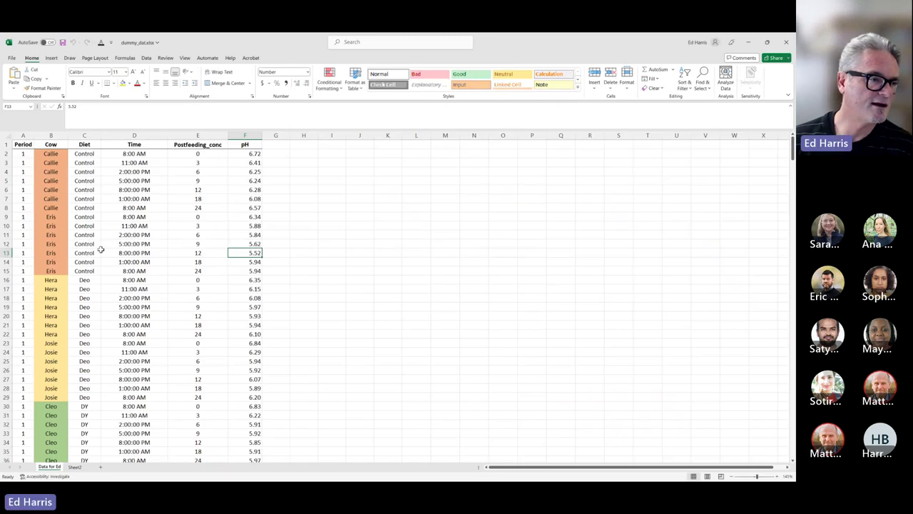
{"action": "left_click", "coordinate": [52, 136]}
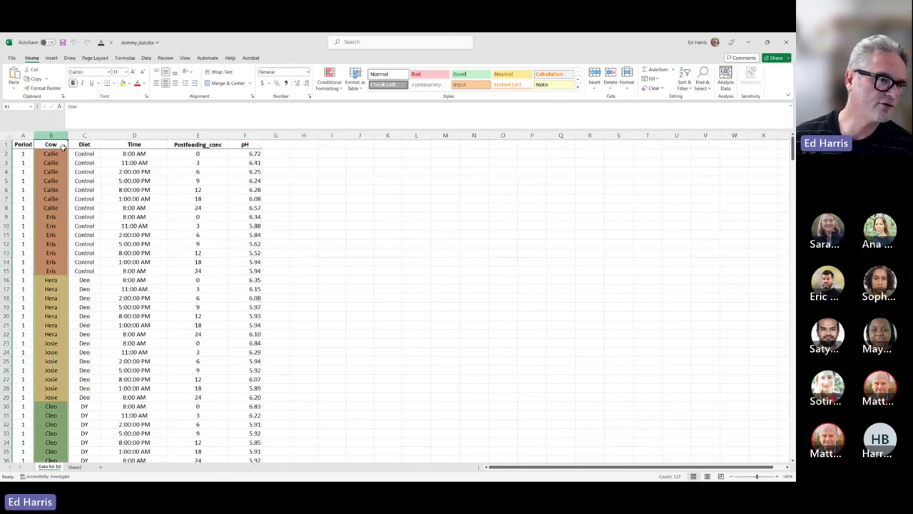
{"action": "scroll", "coordinate": [51, 277], "scroll_direction": "down", "scroll_amount": 3}
{"action": "scroll", "coordinate": [51, 276], "scroll_direction": "down", "scroll_amount": 2}
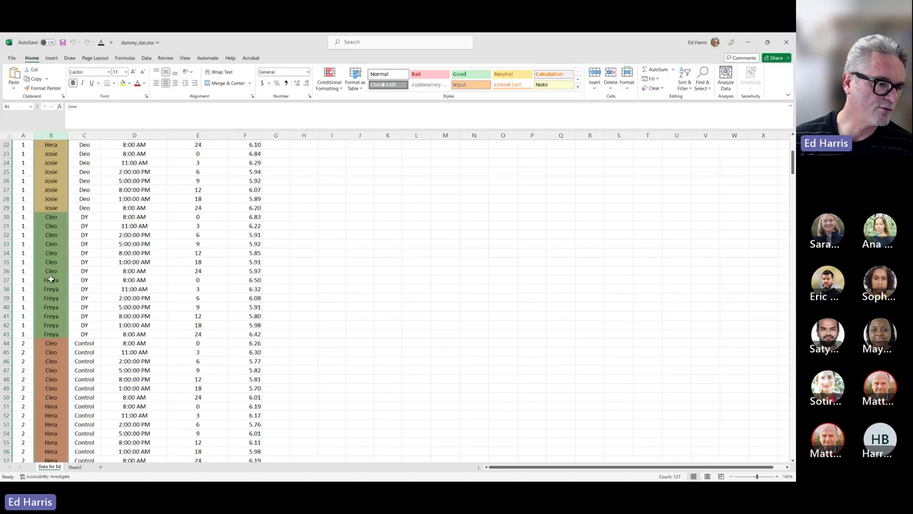
{"action": "scroll", "coordinate": [51, 276], "scroll_direction": "up", "scroll_amount": 5}
{"action": "left_click", "coordinate": [81, 189]}
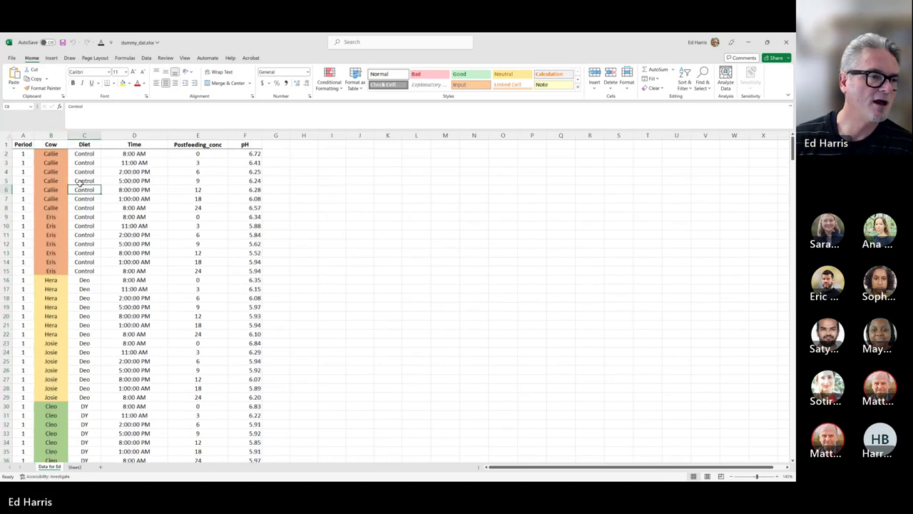
{"action": "left_click", "coordinate": [84, 135]}
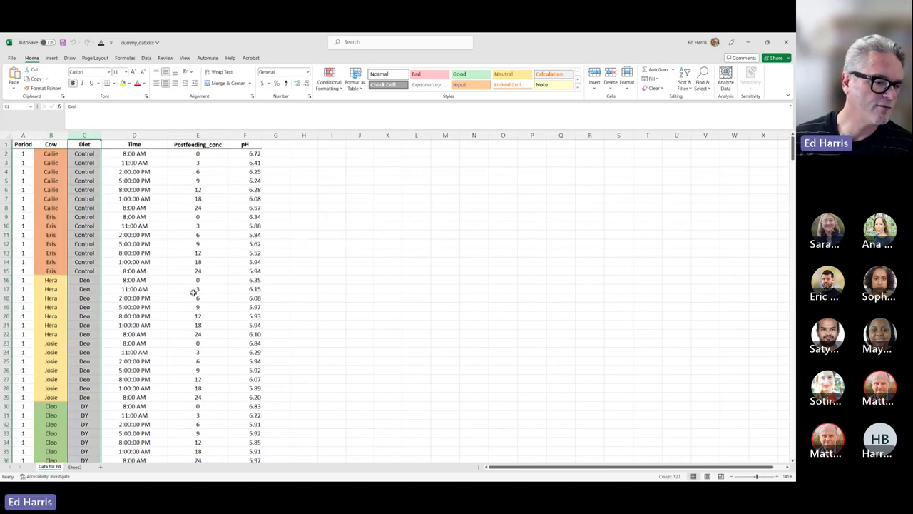
{"action": "scroll", "coordinate": [193, 289], "scroll_direction": "down", "scroll_amount": 7}
{"action": "scroll", "coordinate": [113, 347], "scroll_direction": "up", "scroll_amount": 7}
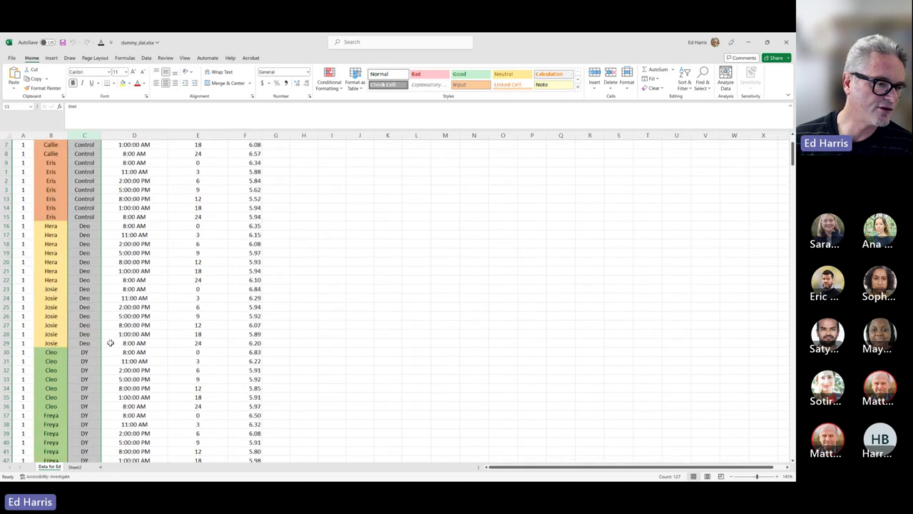
{"action": "left_click", "coordinate": [93, 143]}
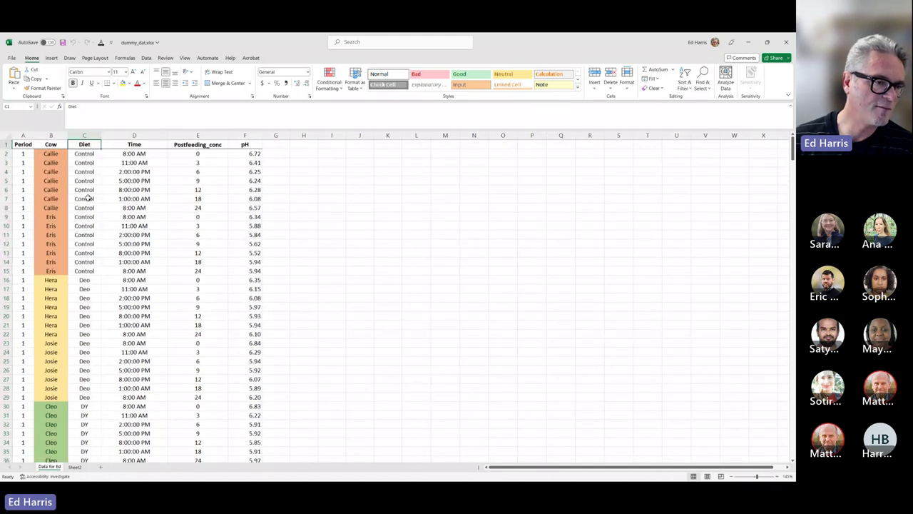
{"action": "left_click", "coordinate": [85, 216]}
{"action": "left_click", "coordinate": [88, 297]}
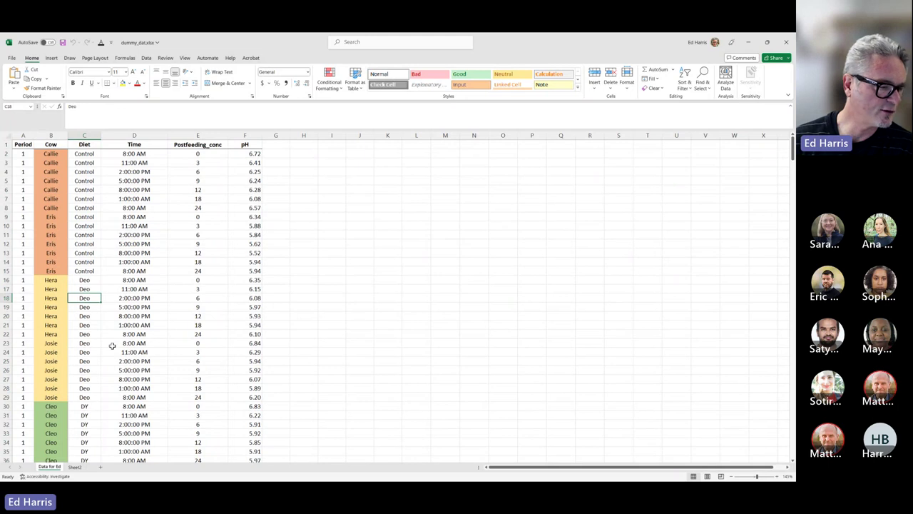
{"action": "left_click", "coordinate": [90, 407]}
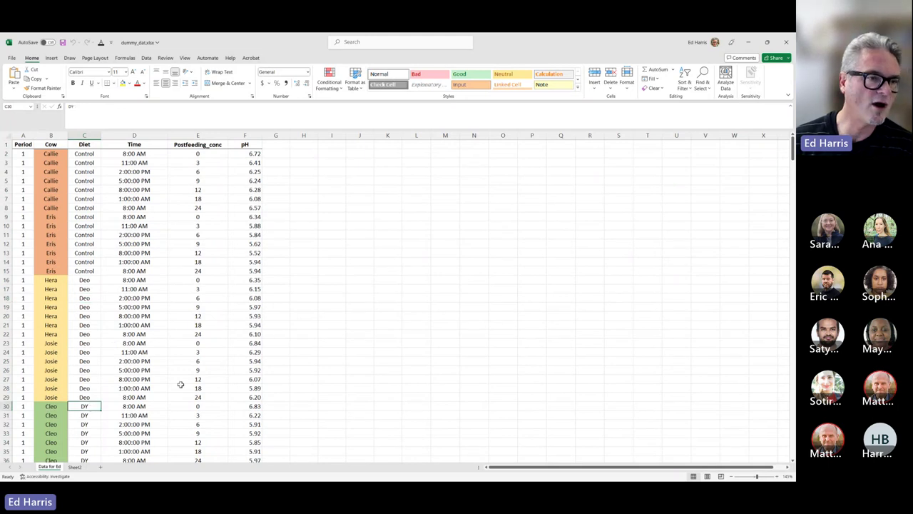
{"action": "left_click", "coordinate": [144, 136]}
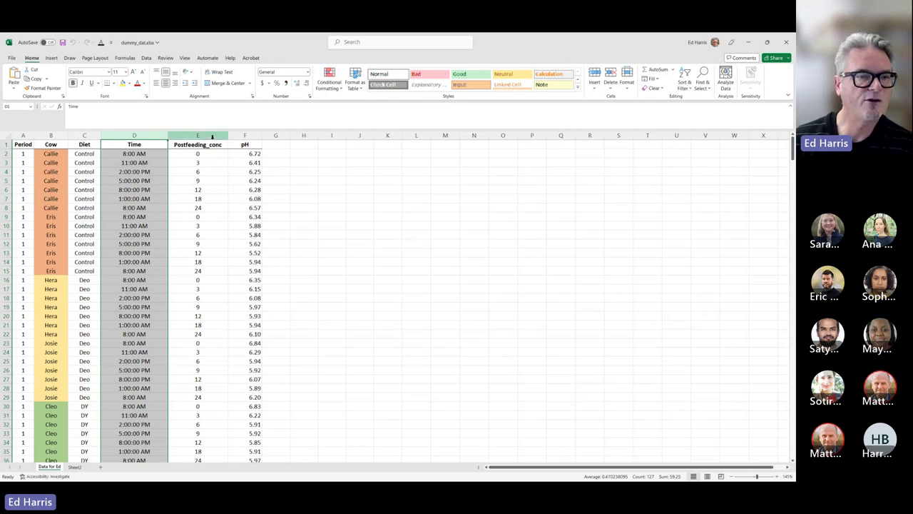
{"action": "left_click", "coordinate": [212, 137]}
{"action": "left_click", "coordinate": [245, 135]}
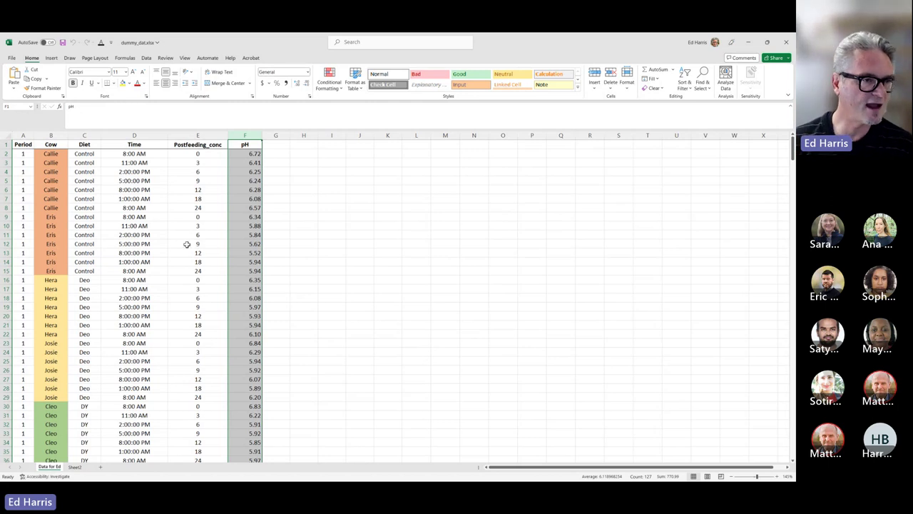
{"action": "left_click", "coordinate": [89, 137]}
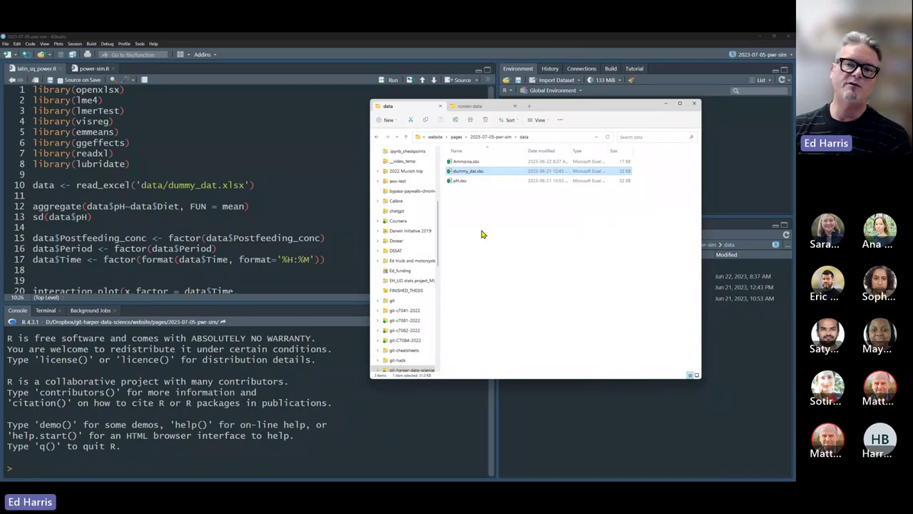
{"action": "left_click", "coordinate": [462, 181]}
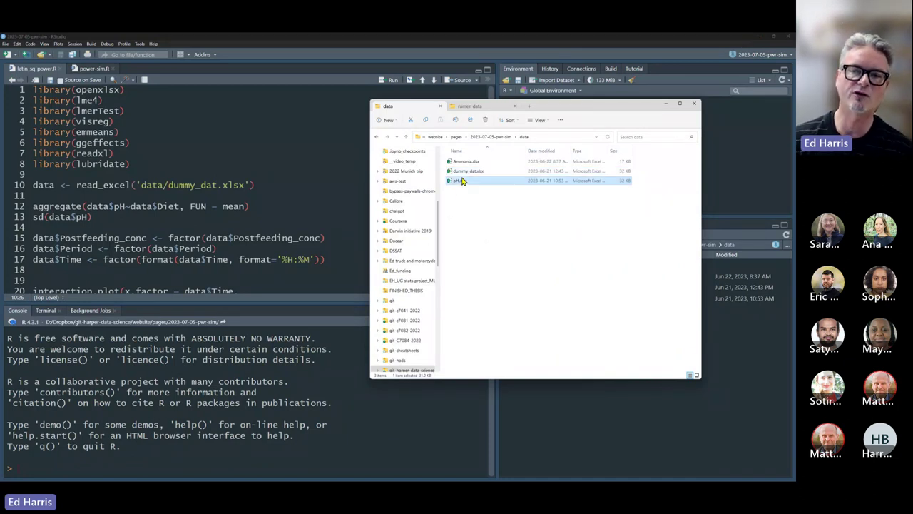
{"action": "double_click", "coordinate": [461, 181]}
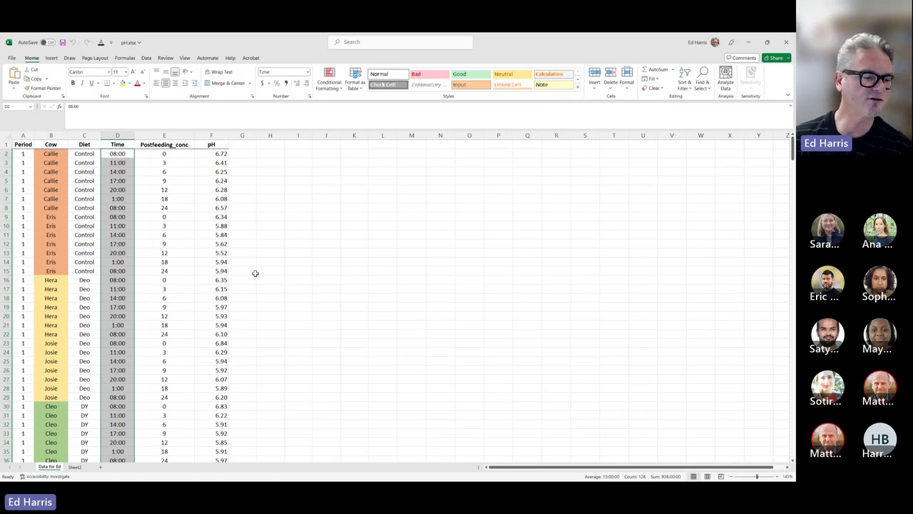
{"action": "left_click", "coordinate": [29, 146]}
{"action": "key", "text": "ctrl+shift+Down"}
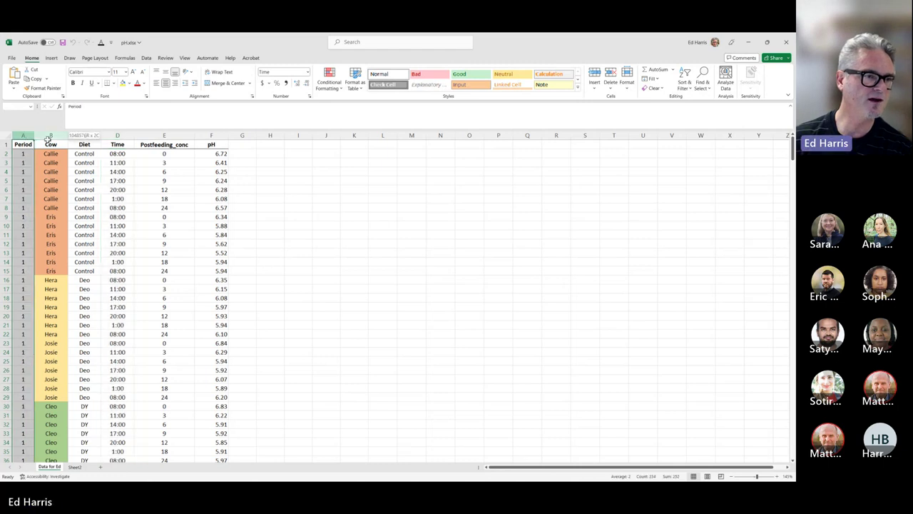
{"action": "key", "text": "ctrl+shift+Right"}
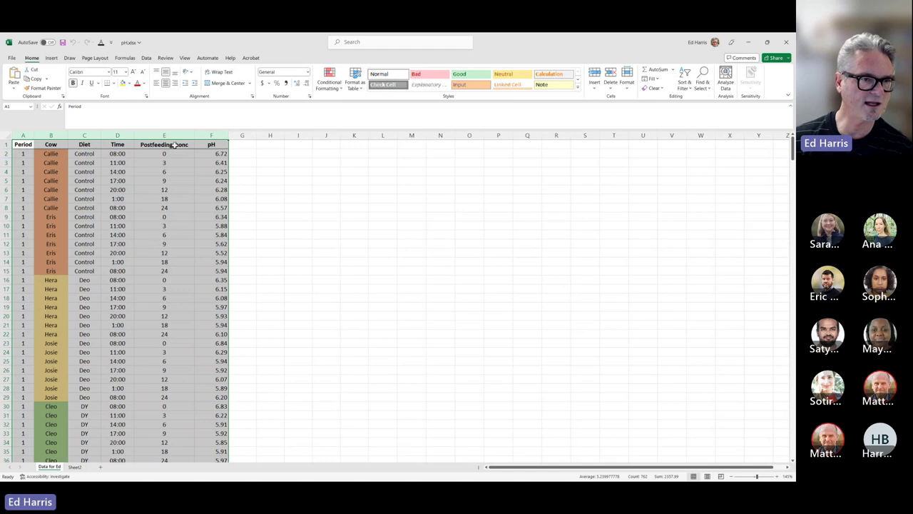
{"action": "double_click", "coordinate": [230, 135]}
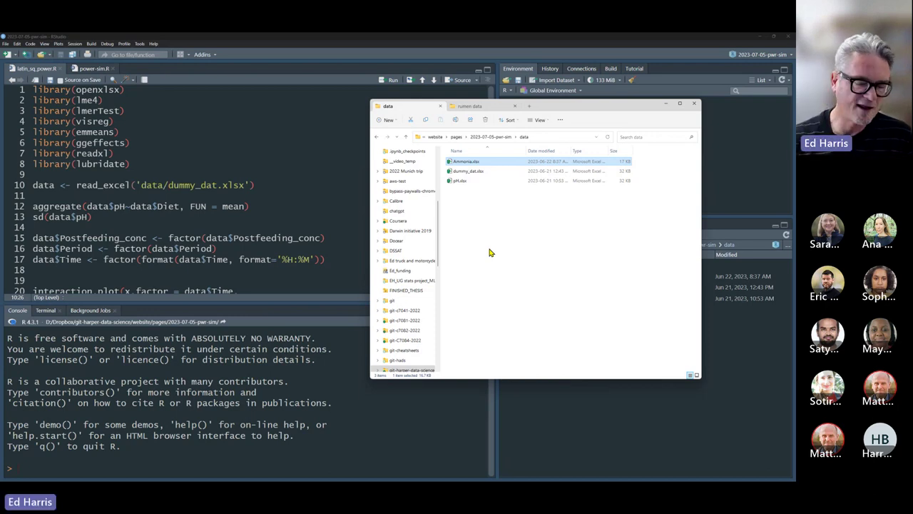
Step: Open Ammonia.xlsx, inspect its Diet and Ammonia columns, then close the workbook
{"action": "double_click", "coordinate": [470, 163]}
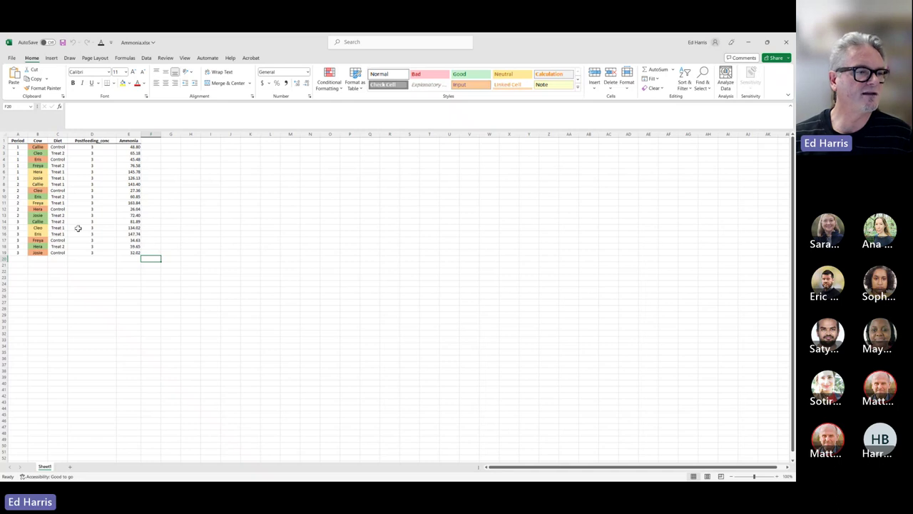
{"action": "scroll", "coordinate": [89, 196], "scroll_direction": "up", "scroll_amount": 5}
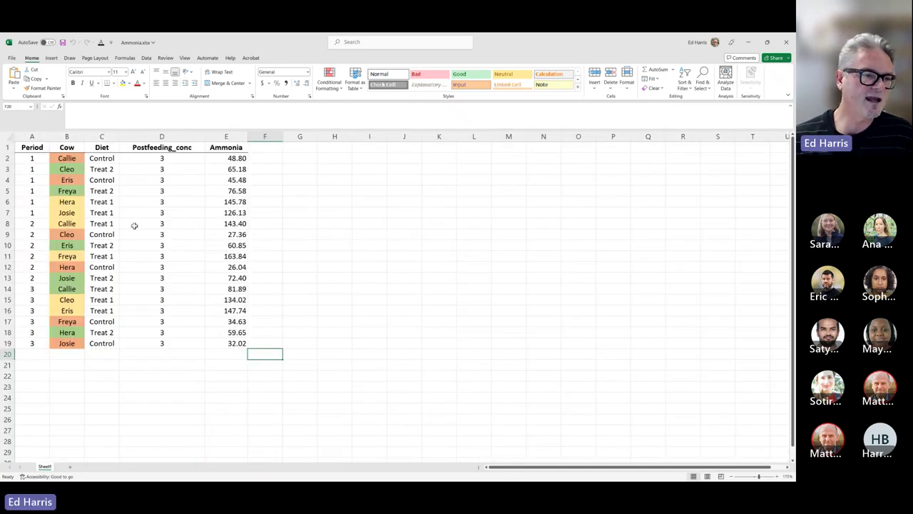
{"action": "left_click", "coordinate": [113, 137]}
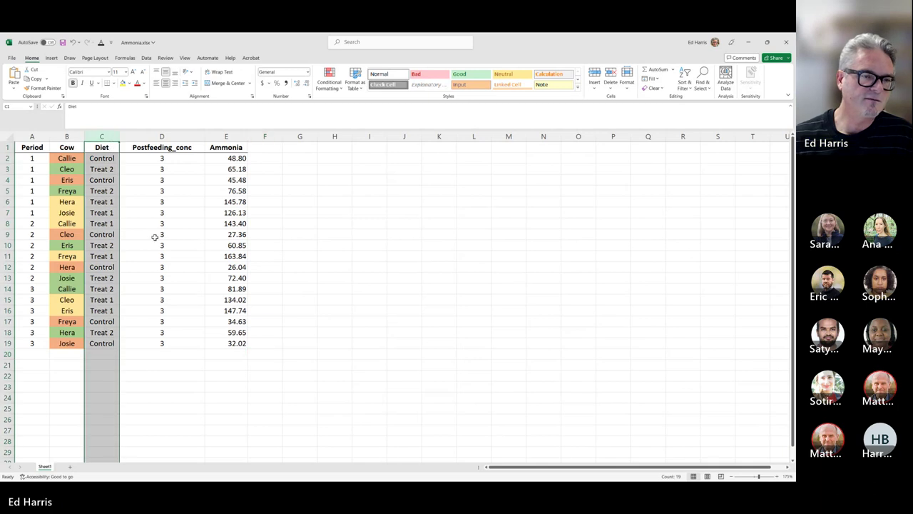
{"action": "left_click", "coordinate": [235, 141]}
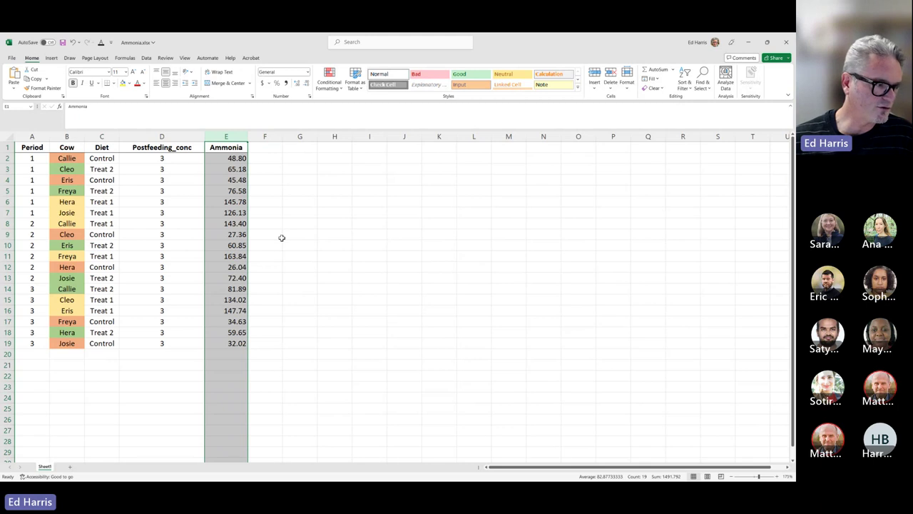
{"action": "left_click", "coordinate": [789, 42]}
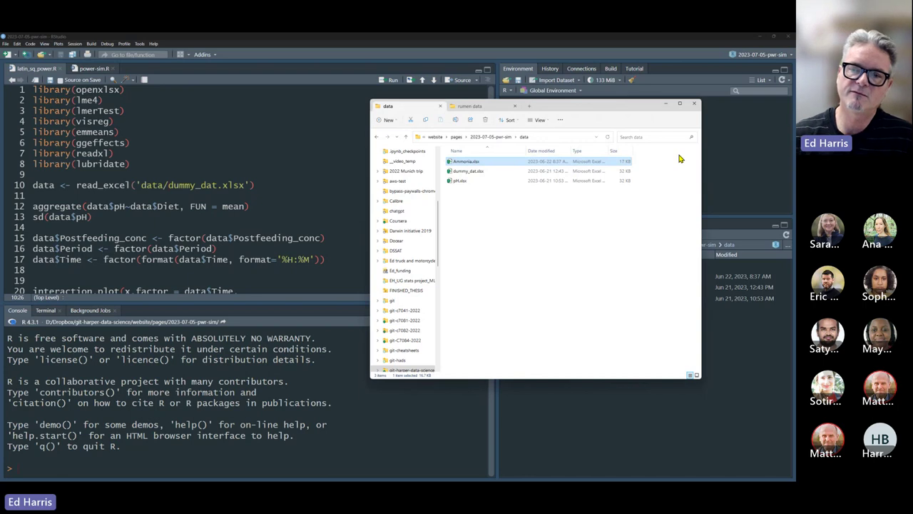
Step: Bring the R script to the front and mark its block of library() calls
{"action": "left_click", "coordinate": [352, 201]}
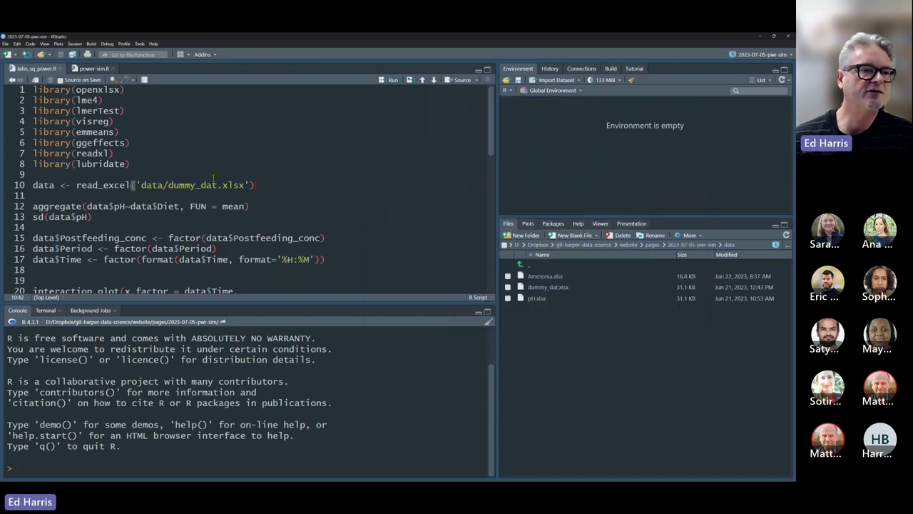
{"action": "left_click", "coordinate": [75, 153]}
{"action": "left_click_drag", "start_coordinate": [74, 153], "coordinate": [110, 93]}
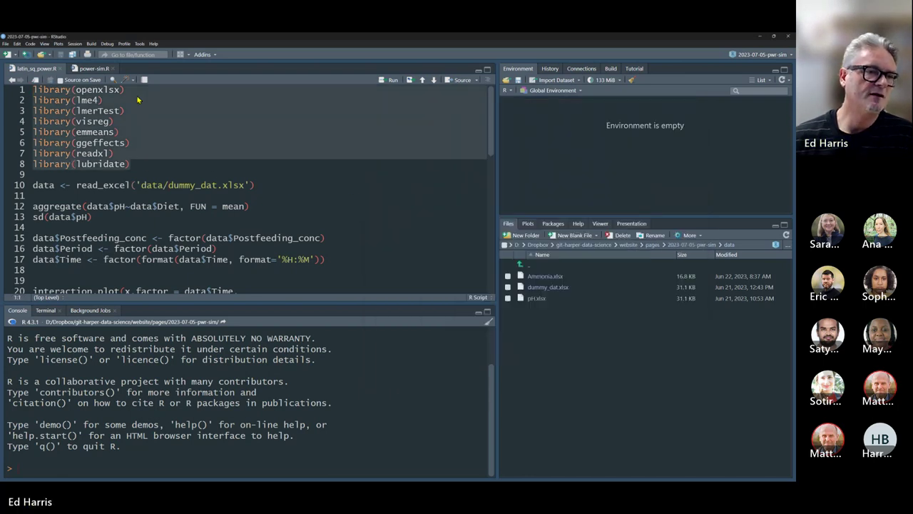
{"action": "left_click", "coordinate": [132, 92]}
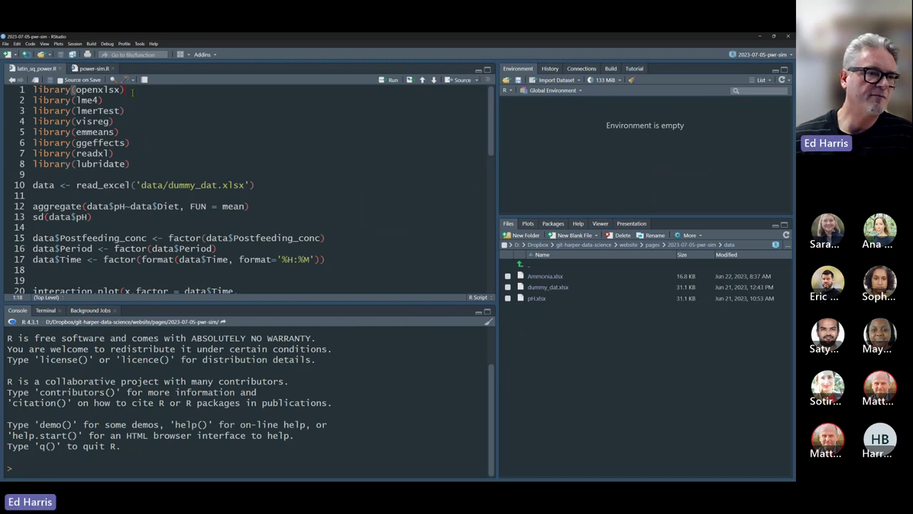
{"action": "key", "text": "Home"}
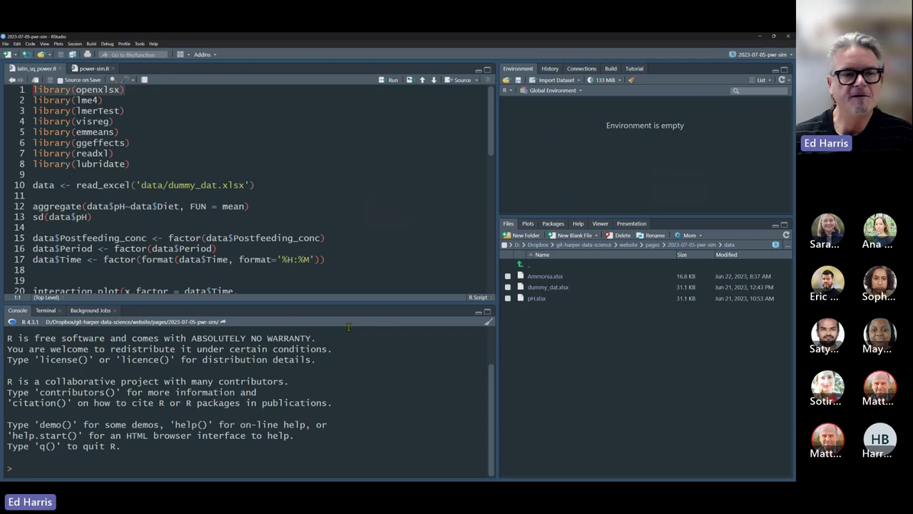
Step: Point out the lme4, lmerTest, visreg and emmeans library lines in turn
{"action": "left_click", "coordinate": [110, 98]}
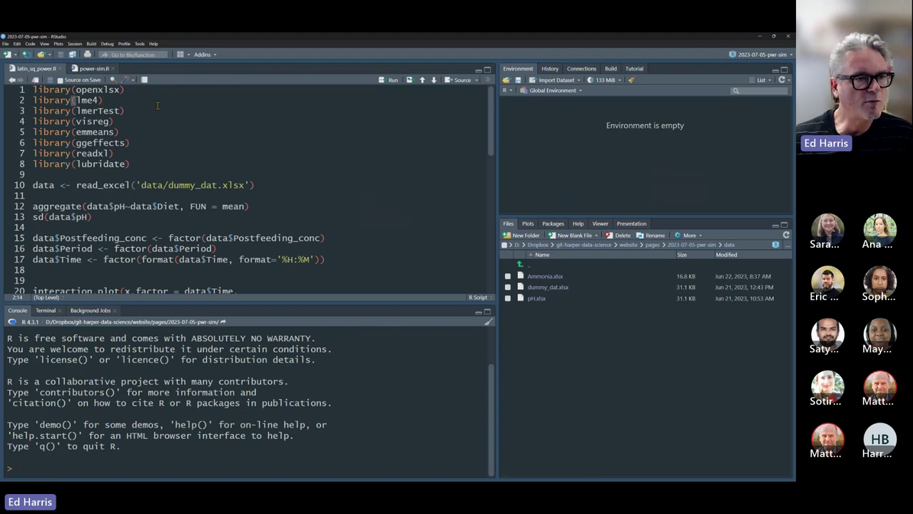
{"action": "key", "text": "Down"}
{"action": "key", "text": "End"}
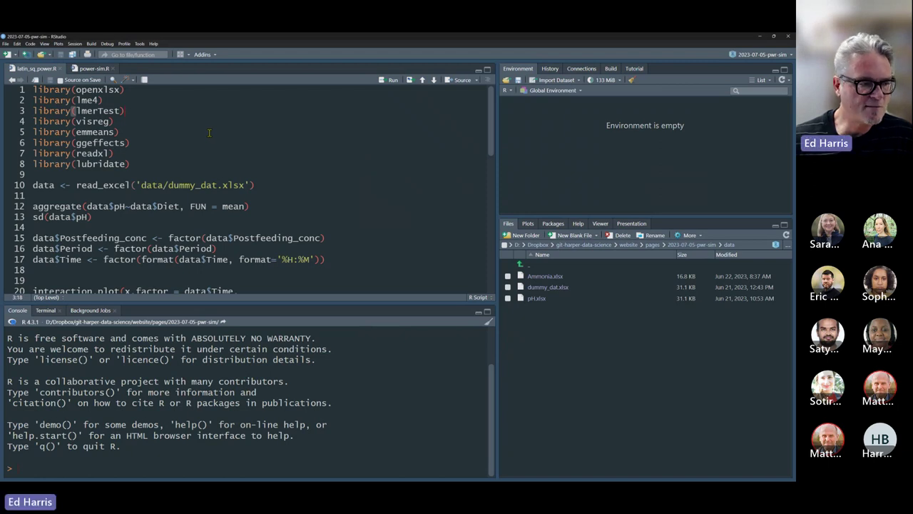
{"action": "left_click", "coordinate": [132, 118]}
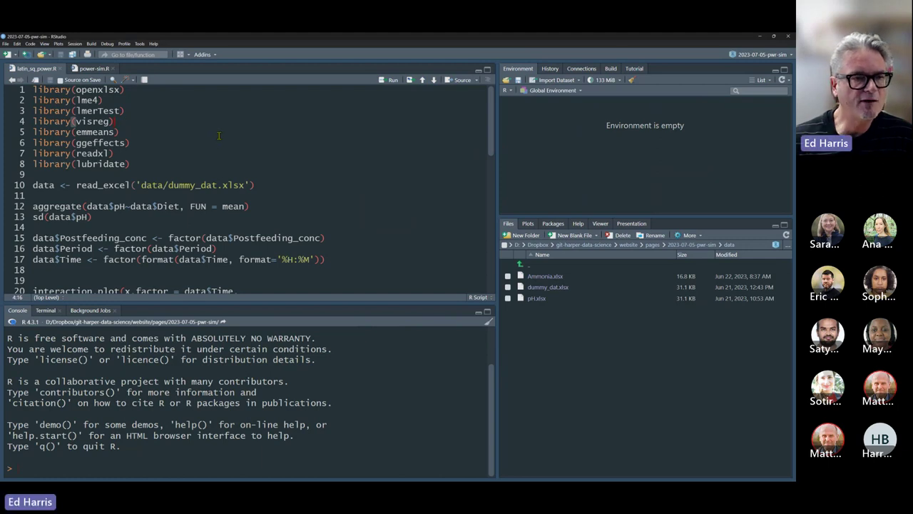
{"action": "left_click", "coordinate": [131, 133]}
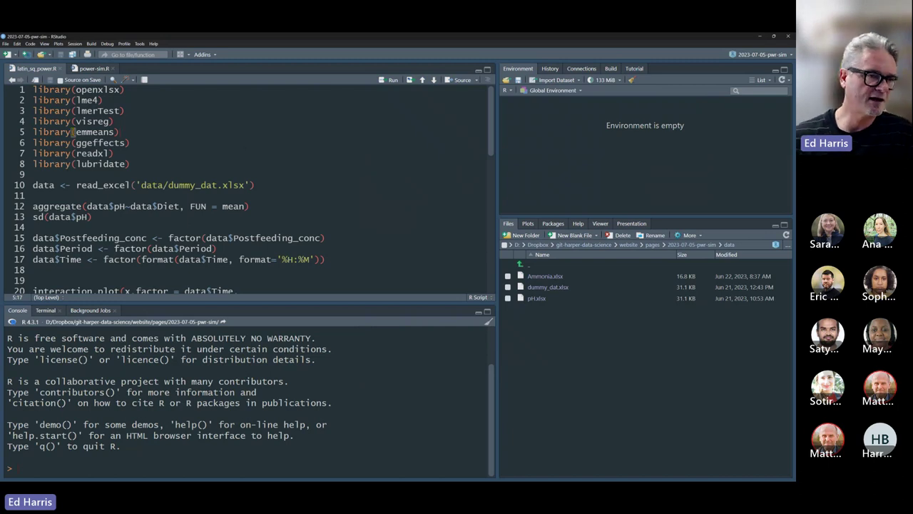
{"action": "double_click", "coordinate": [78, 132]}
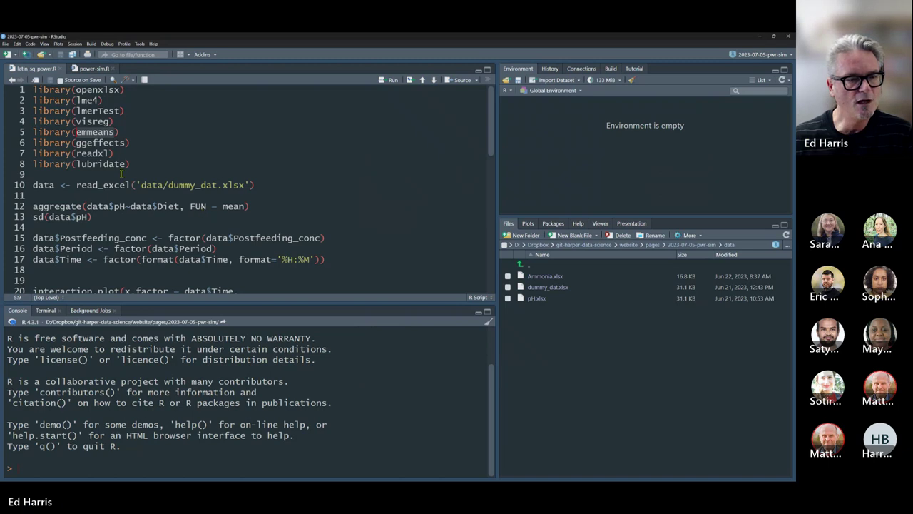
{"action": "double_click", "coordinate": [117, 144]}
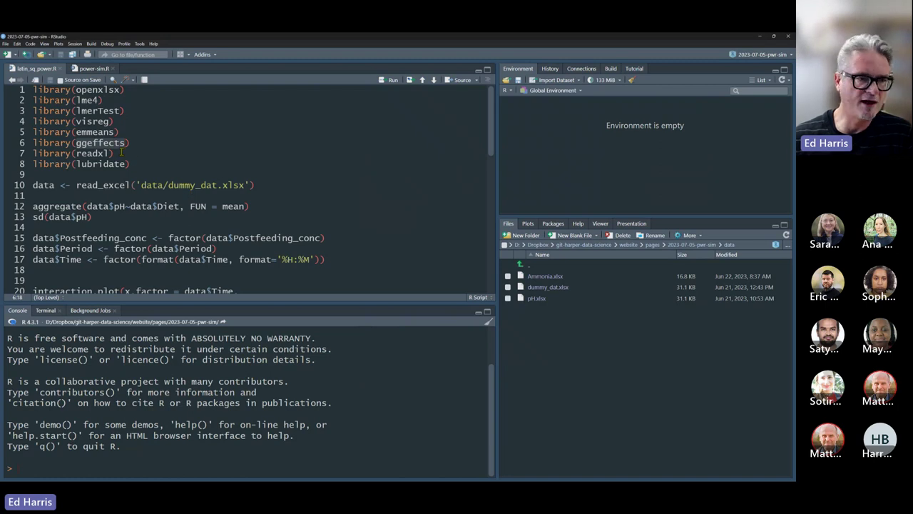
{"action": "left_click", "coordinate": [125, 152]}
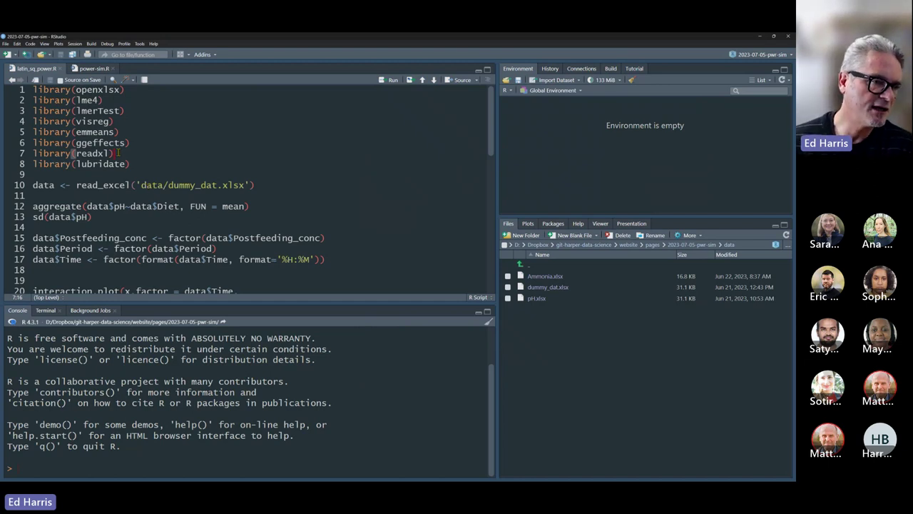
{"action": "double_click", "coordinate": [81, 153]}
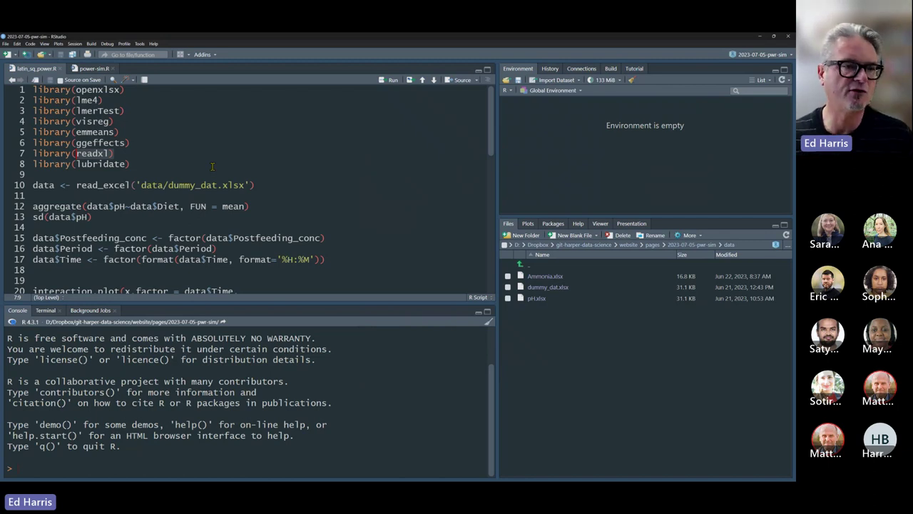
{"action": "left_click", "coordinate": [154, 165]}
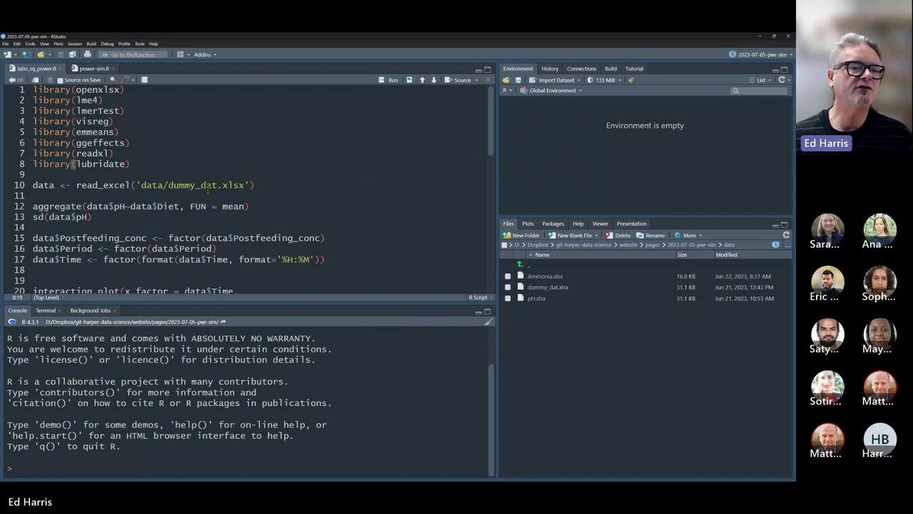
{"action": "left_click_drag", "start_coordinate": [166, 185], "coordinate": [141, 185]}
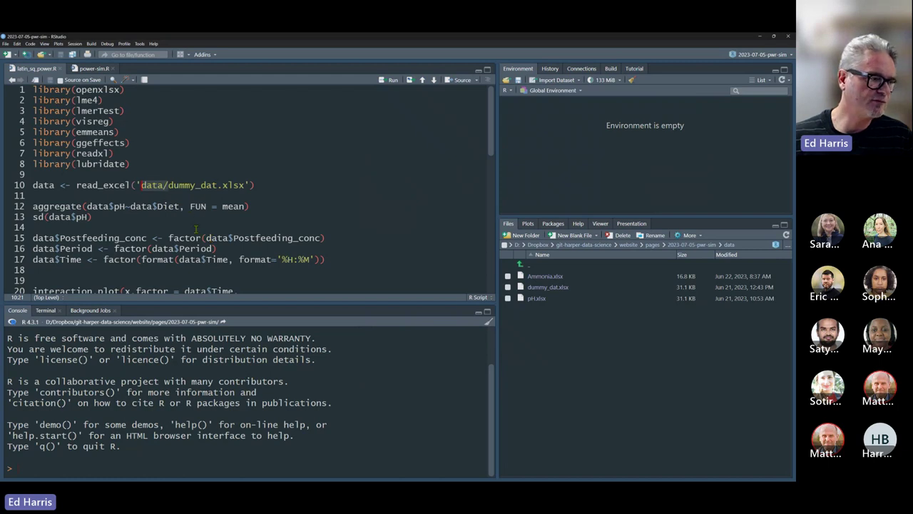
{"action": "left_click", "coordinate": [196, 185]}
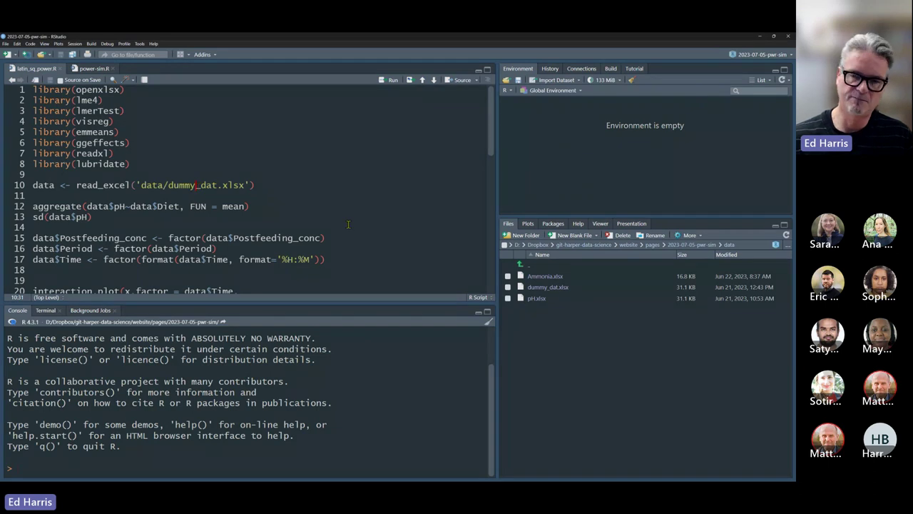
Step: Run all eight library() calls to load the packages
{"action": "key", "text": "ctrl+Return"}
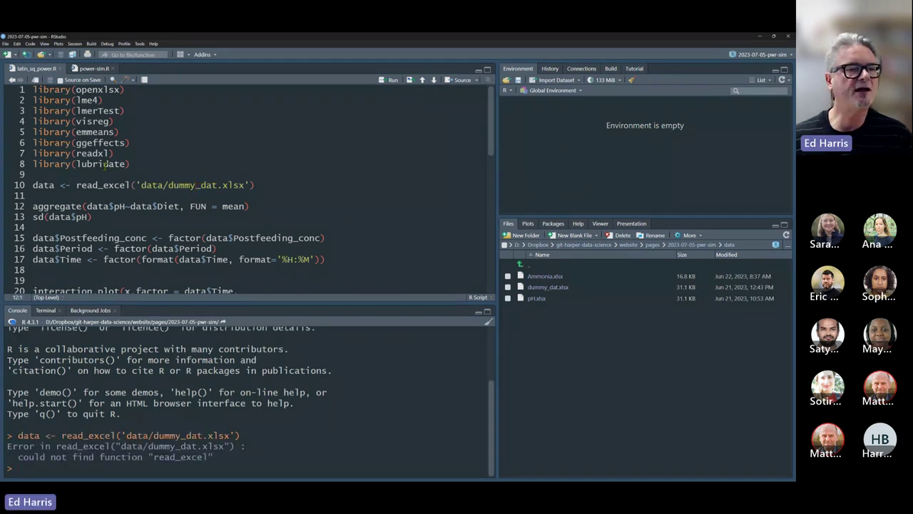
{"action": "left_click_drag", "start_coordinate": [136, 164], "coordinate": [25, 88]}
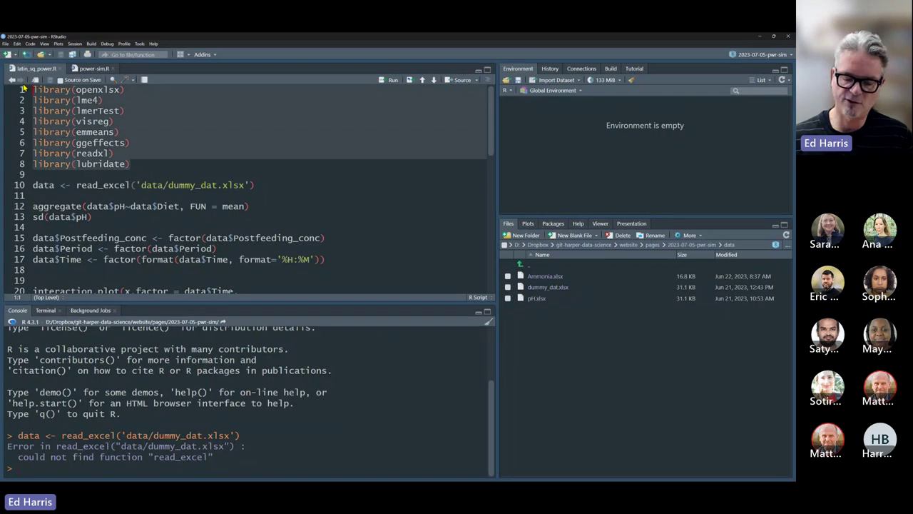
{"action": "key", "text": "ctrl+Return"}
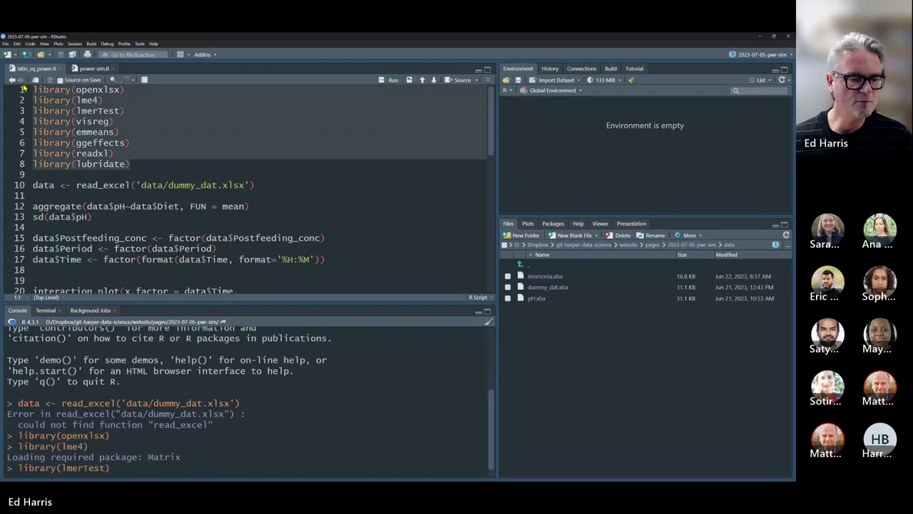
{"action": "left_click", "coordinate": [175, 184]}
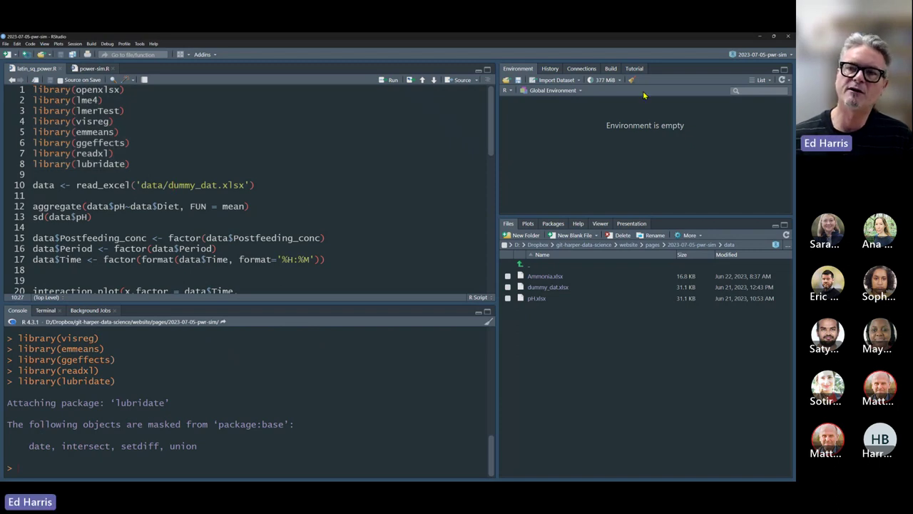
Step: Read dummy_dat.xlsx into data (126 obs. of 6 variables) and expand its columns
{"action": "left_click", "coordinate": [281, 184]}
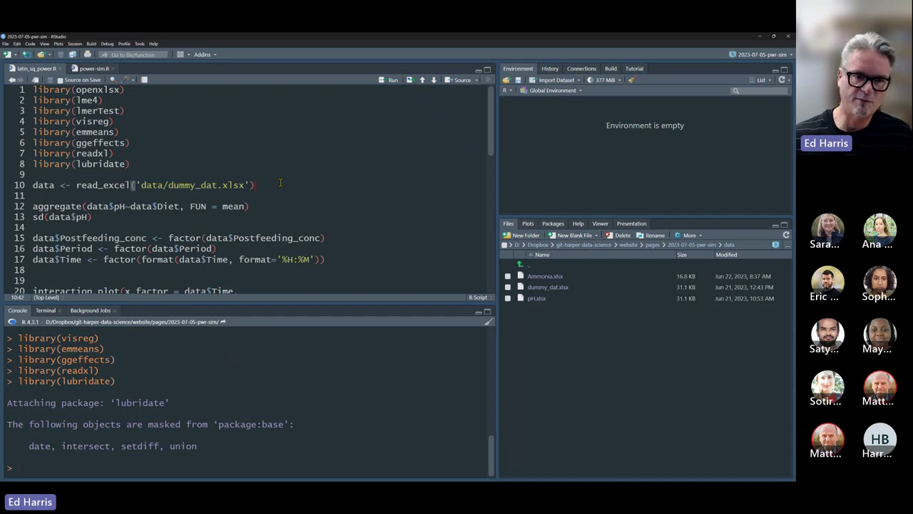
{"action": "key", "text": "ctrl+equal"}
{"action": "key", "text": "ctrl+Return"}
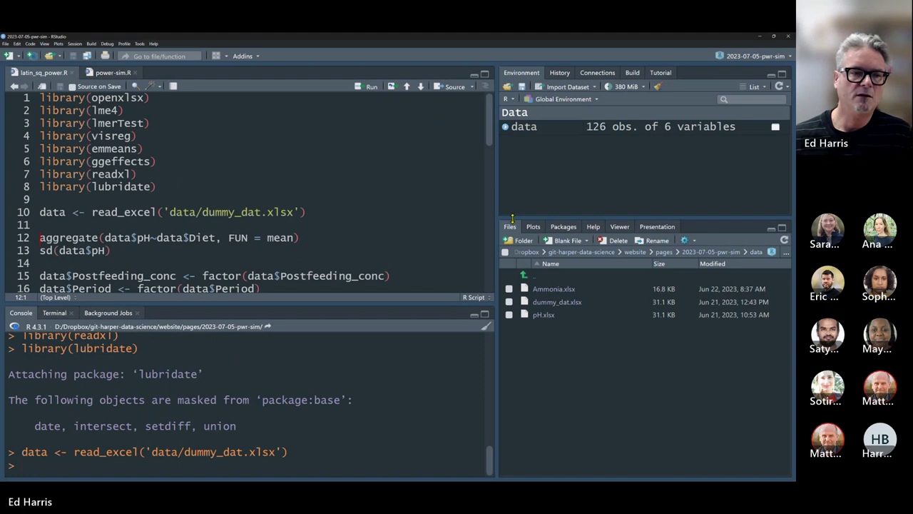
{"action": "left_click_drag", "start_coordinate": [511, 219], "coordinate": [511, 280]}
{"action": "left_click", "coordinate": [505, 126]}
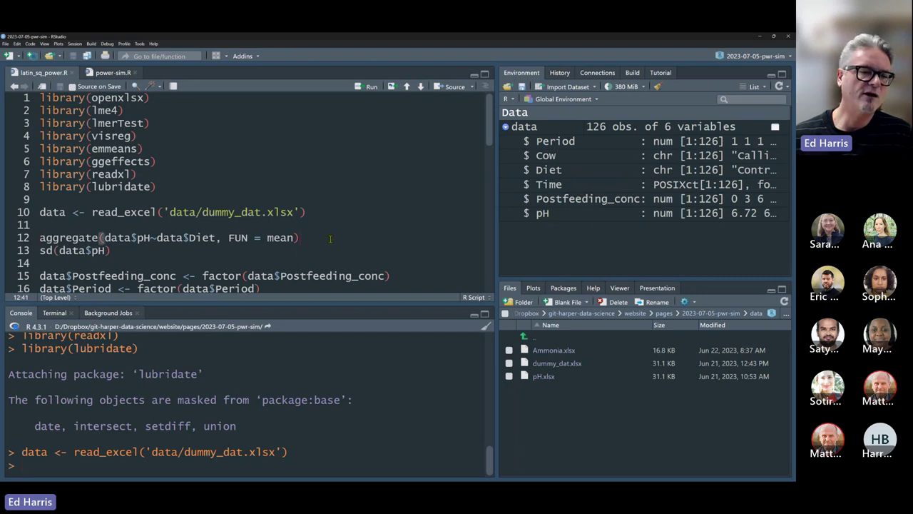
{"action": "left_click_drag", "start_coordinate": [300, 238], "coordinate": [40, 237]}
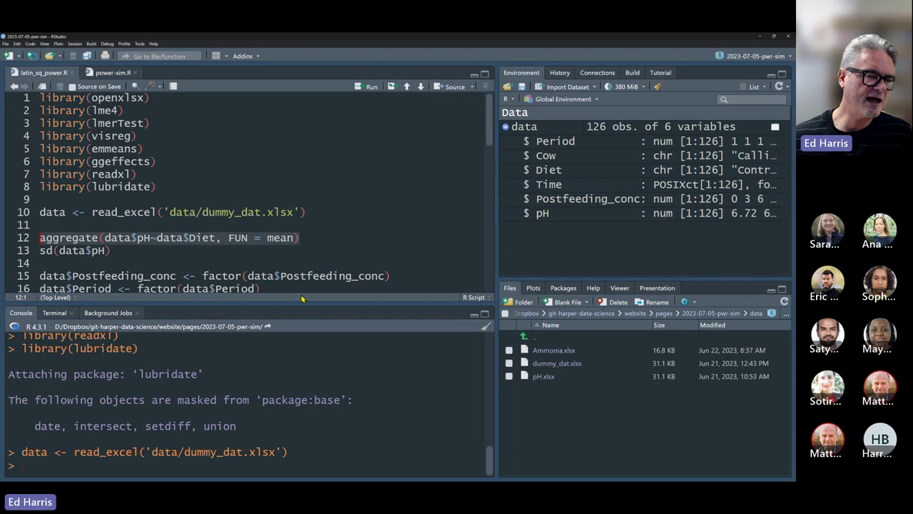
Step: Compute mean pH per Diet and highlight the Control (6.095) and DY (6.16) means
{"action": "left_click", "coordinate": [304, 241]}
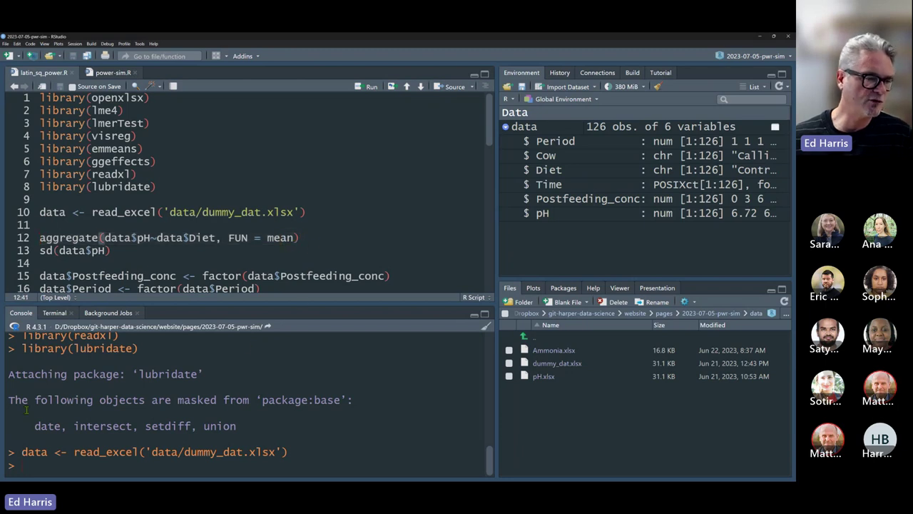
{"action": "key", "text": "ctrl+Return"}
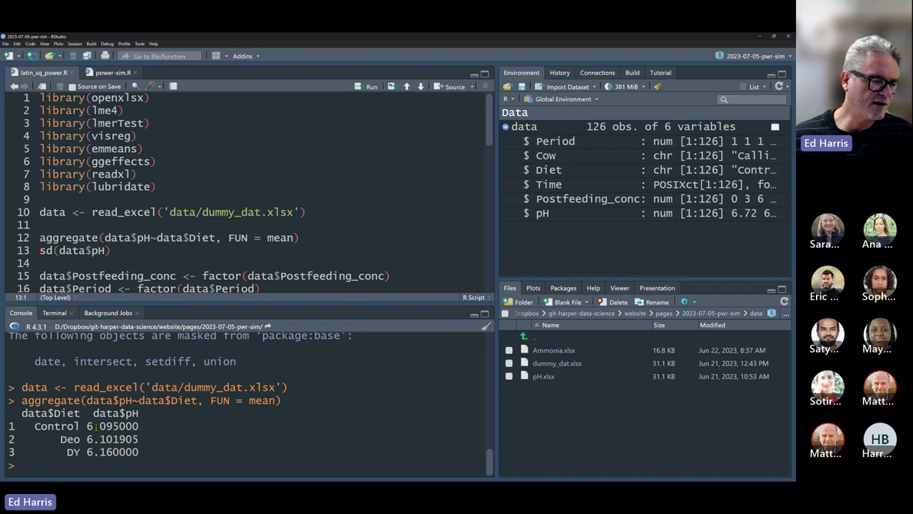
{"action": "left_click_drag", "start_coordinate": [87, 426], "coordinate": [139, 426]}
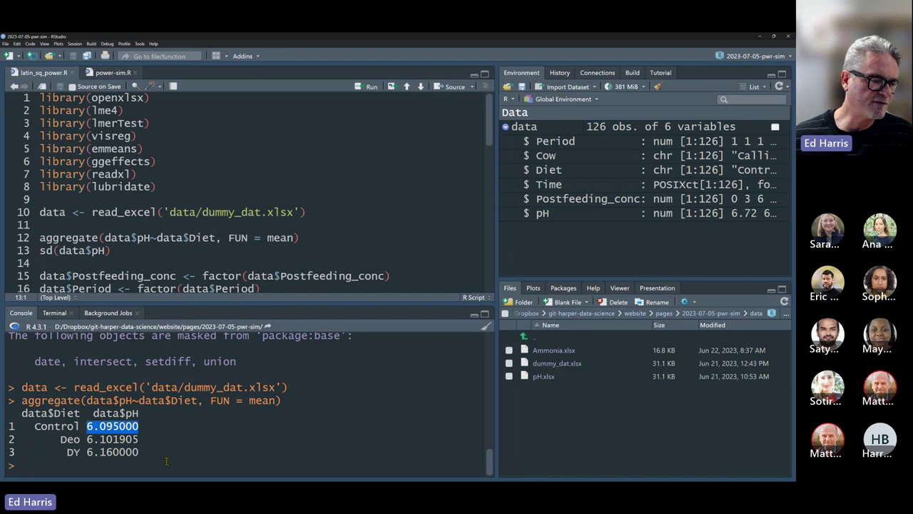
{"action": "left_click_drag", "start_coordinate": [87, 452], "coordinate": [143, 452]}
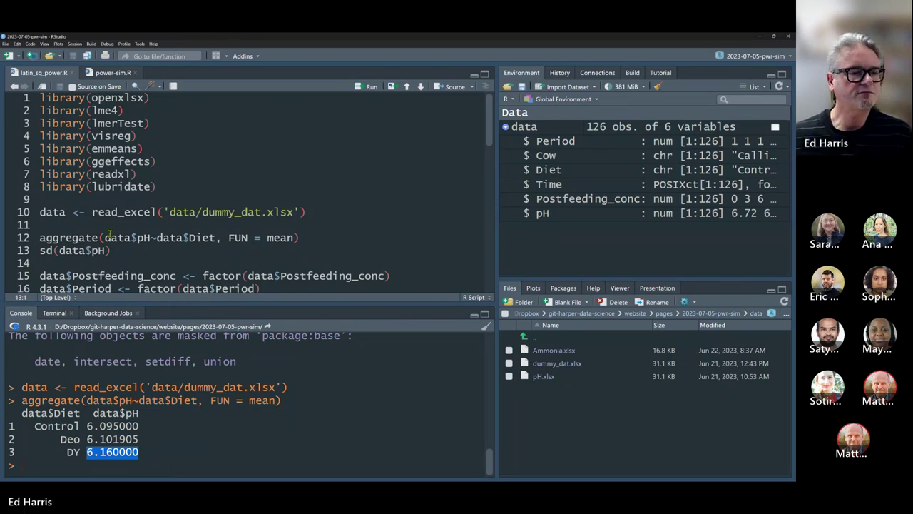
Step: Compute the pH standard deviation (0.290103) and highlight it beside the Control and DY means
{"action": "scroll", "coordinate": [114, 250], "scroll_direction": "down", "scroll_amount": 1}
{"action": "left_click", "coordinate": [160, 228]}
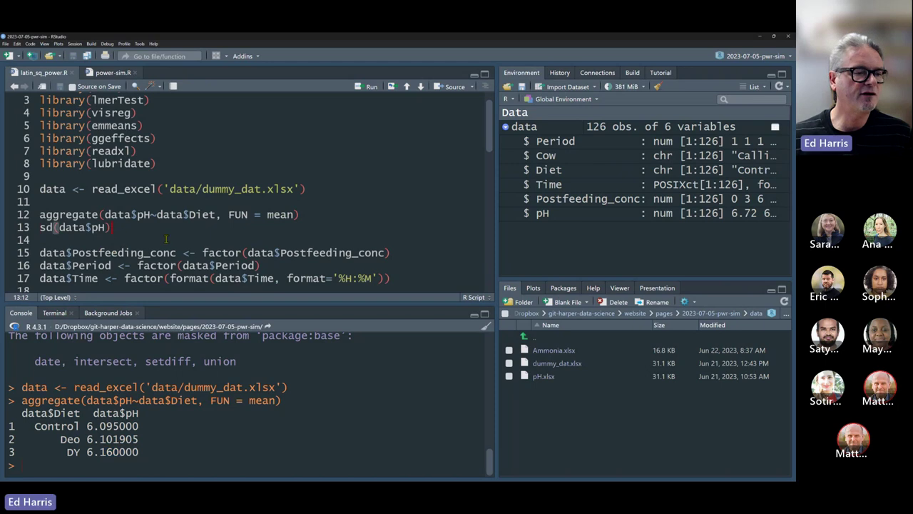
{"action": "key", "text": "ctrl+Return"}
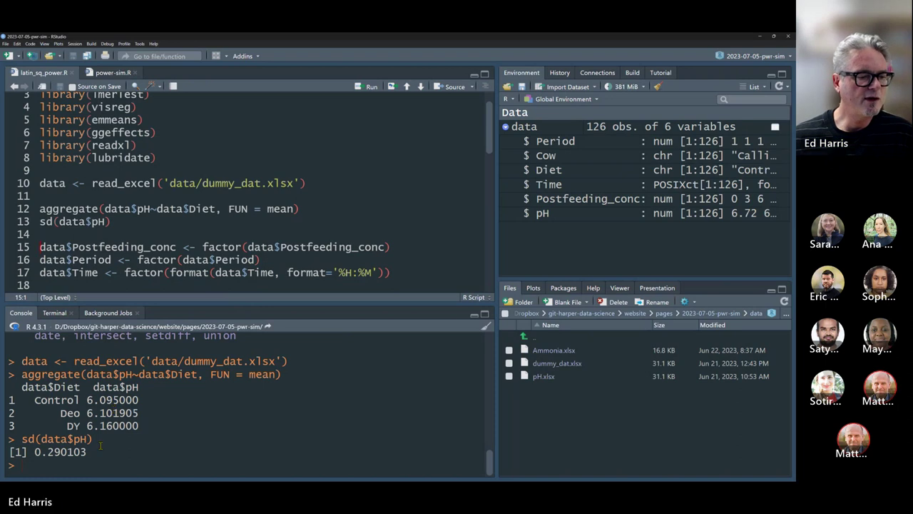
{"action": "left_click_drag", "start_coordinate": [95, 451], "coordinate": [47, 452]}
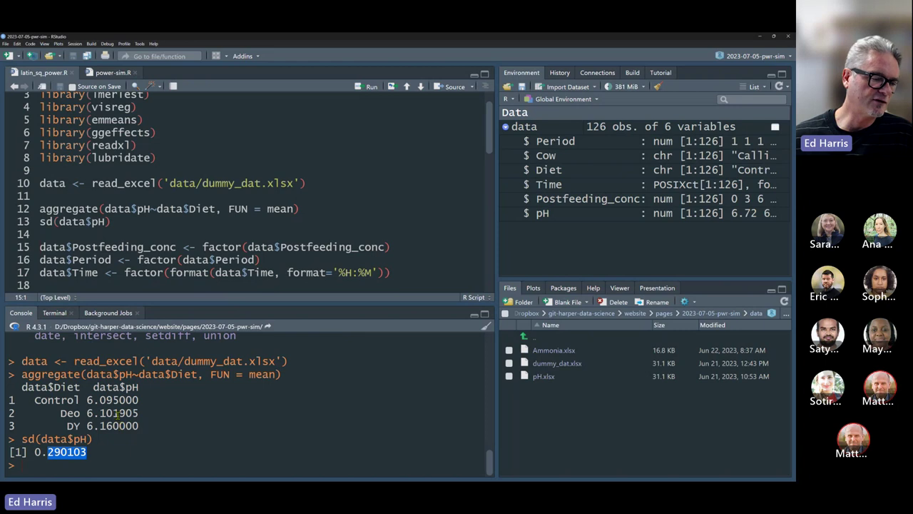
{"action": "left_click_drag", "start_coordinate": [88, 400], "coordinate": [139, 399]}
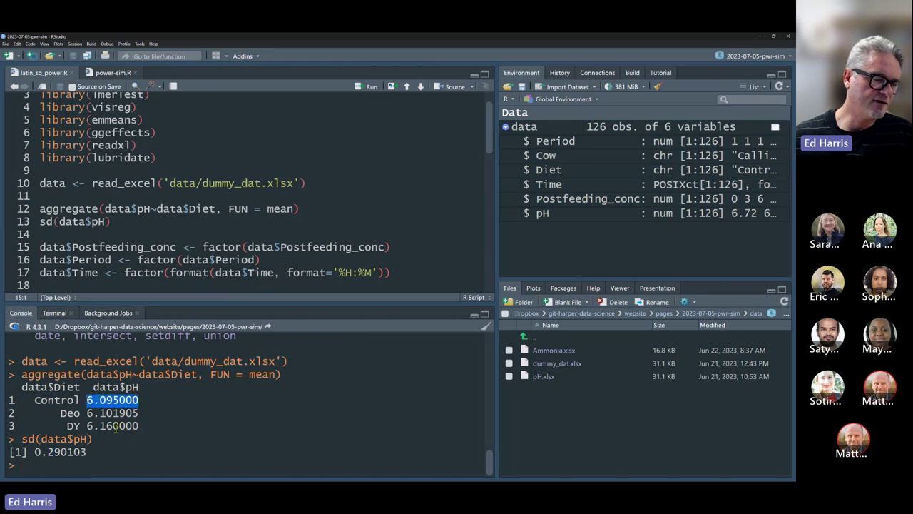
{"action": "left_click_drag", "start_coordinate": [86, 425], "coordinate": [139, 425]}
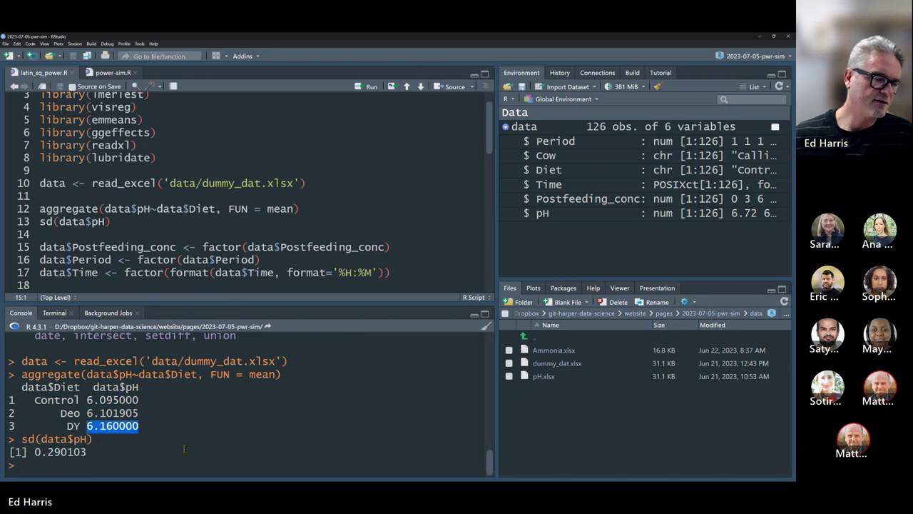
{"action": "left_click_drag", "start_coordinate": [87, 453], "coordinate": [27, 452]}
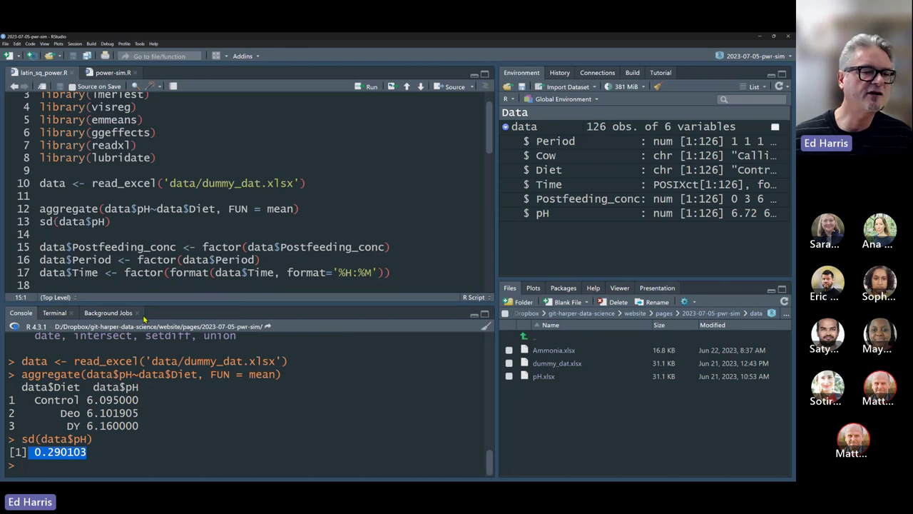
{"action": "left_click", "coordinate": [129, 246]}
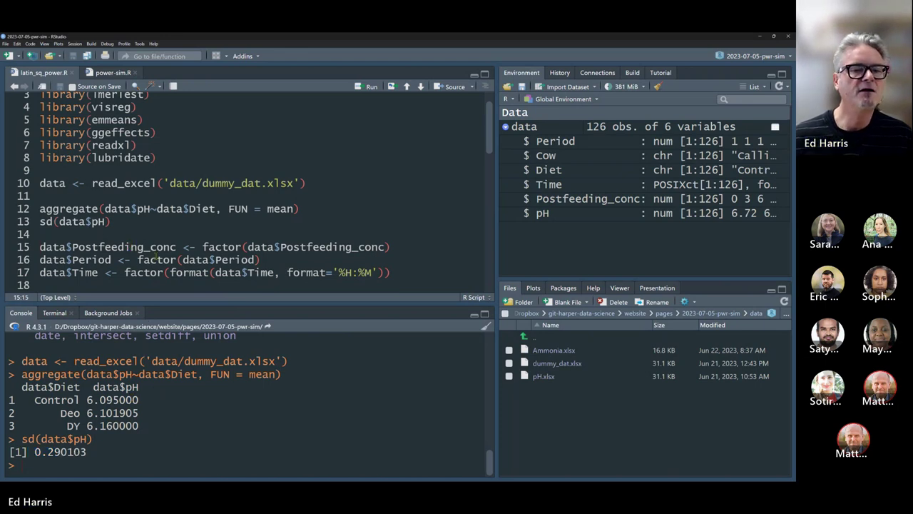
{"action": "scroll", "coordinate": [142, 247], "scroll_direction": "down", "scroll_amount": 1}
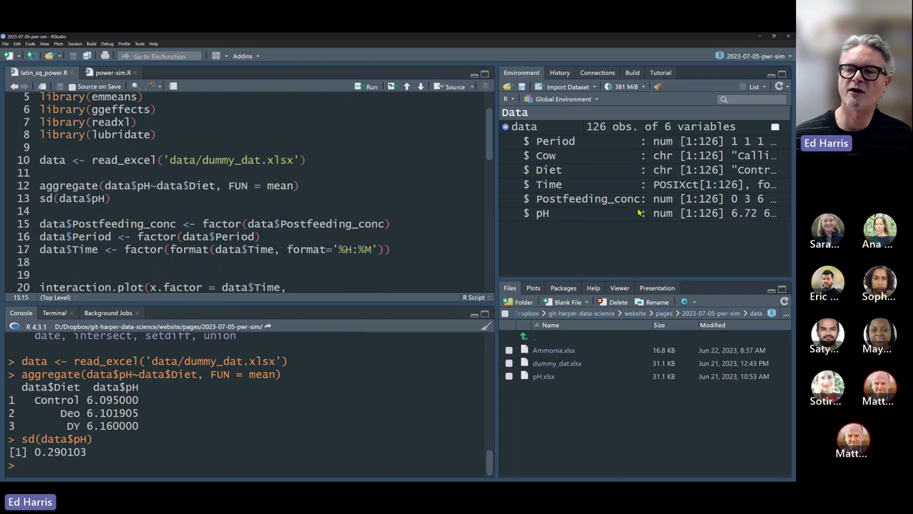
{"action": "left_click", "coordinate": [403, 224]}
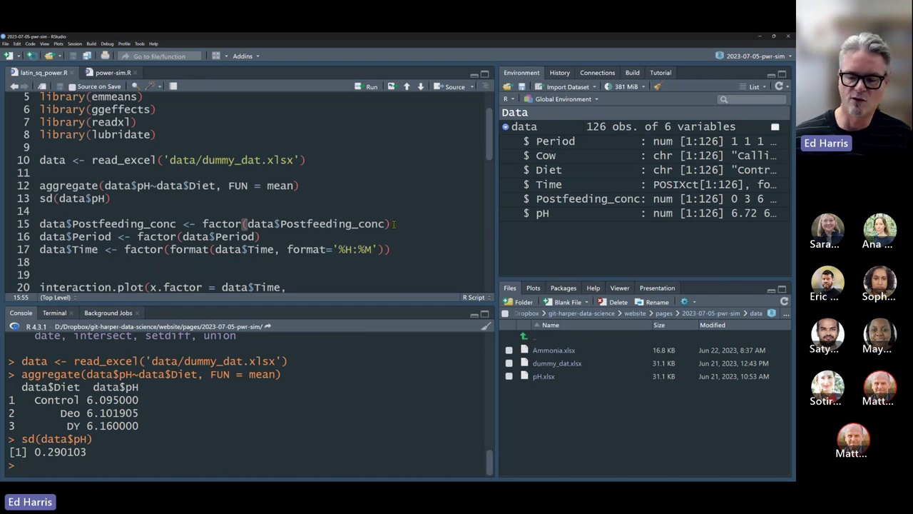
Step: Convert Postfeeding_conc, Period and hour:minute Time to factors with 7, 3 and 6 levels
{"action": "key", "text": "ctrl+Return"}
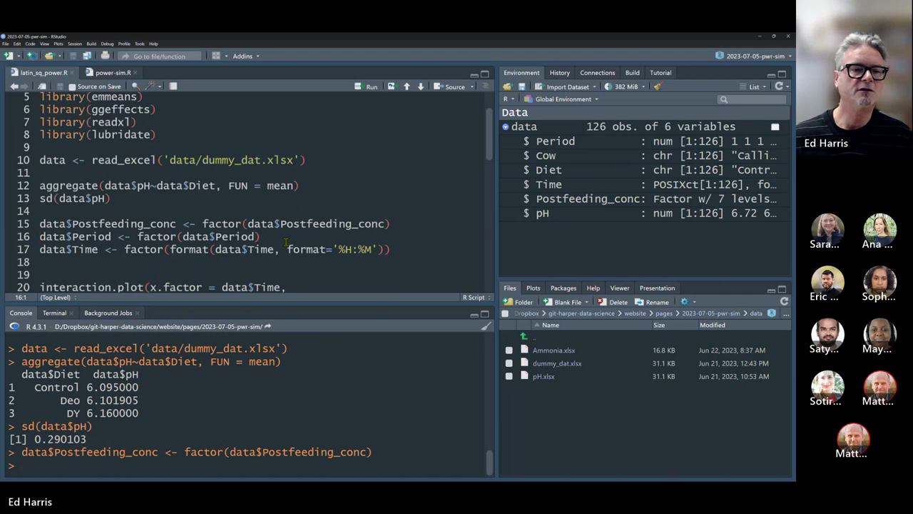
{"action": "left_click", "coordinate": [286, 237]}
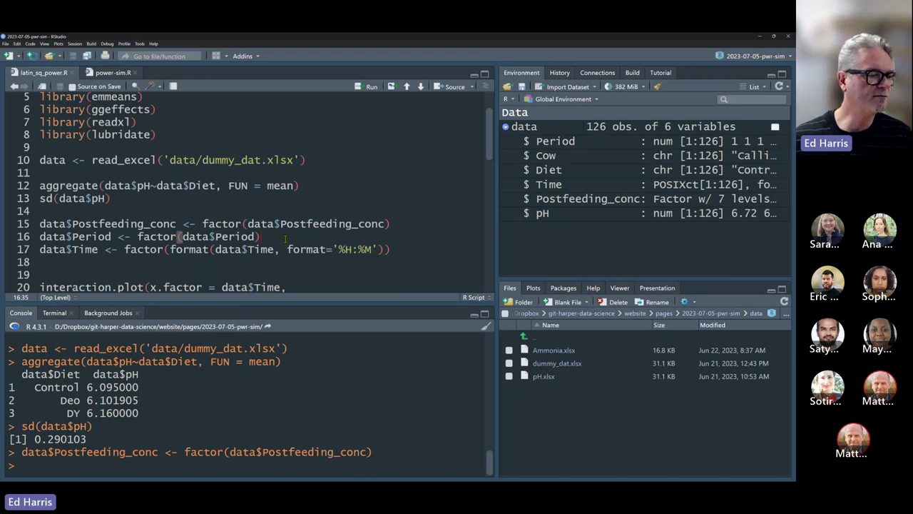
{"action": "key", "text": "ctrl+Return"}
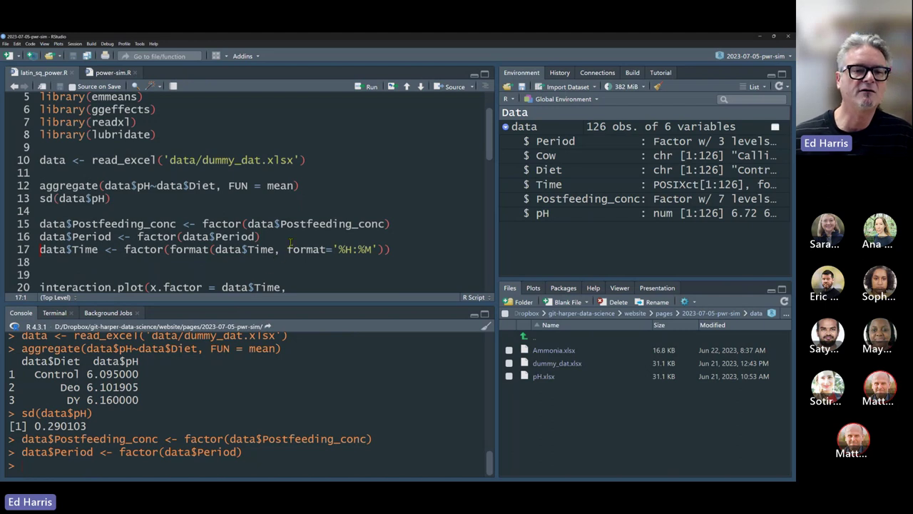
{"action": "left_click", "coordinate": [279, 249]}
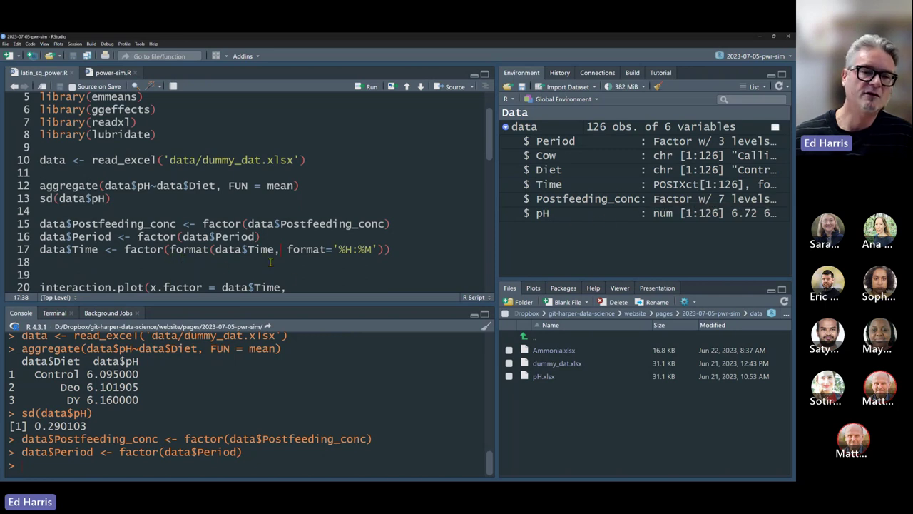
{"action": "left_click", "coordinate": [365, 251]}
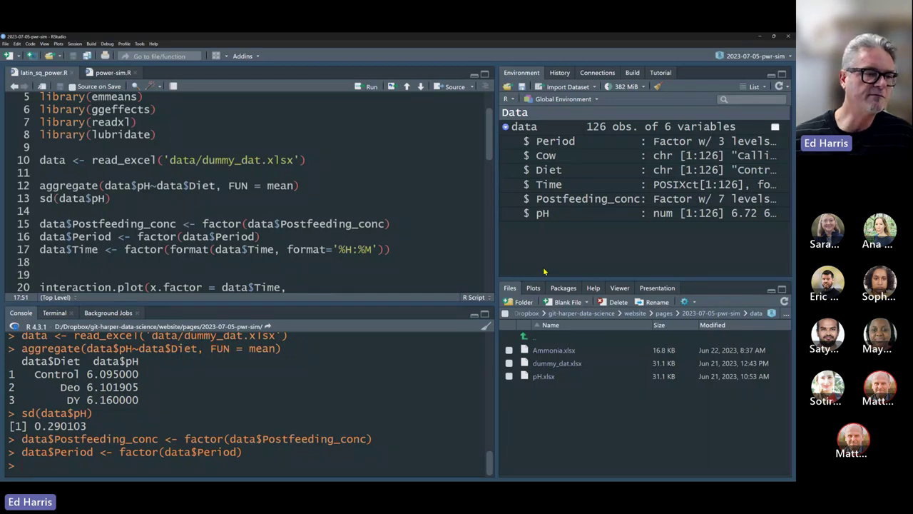
{"action": "key", "text": "ctrl+Return"}
{"action": "scroll", "coordinate": [299, 232], "scroll_direction": "down", "scroll_amount": 2}
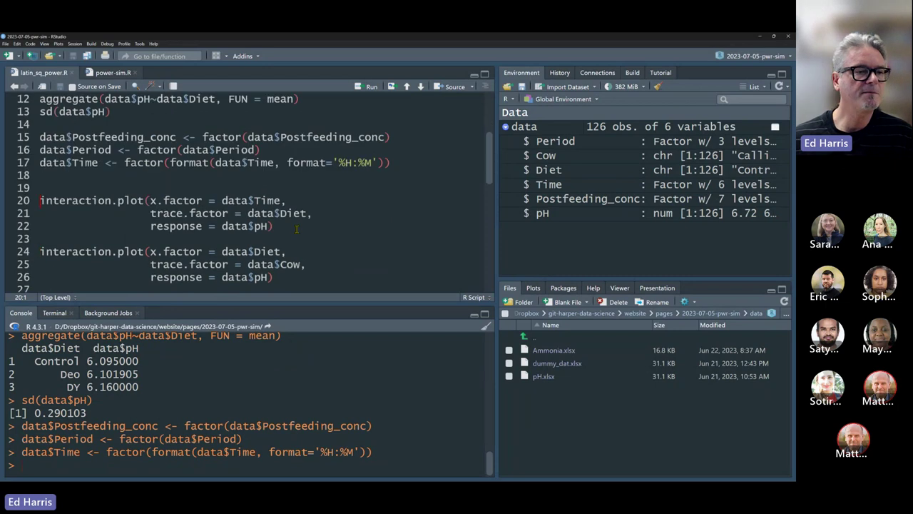
Step: Enlarge the console and Files panes, then plot mean pH over Time with one line per Diet
{"action": "left_click_drag", "start_coordinate": [305, 305], "coordinate": [331, 249]}
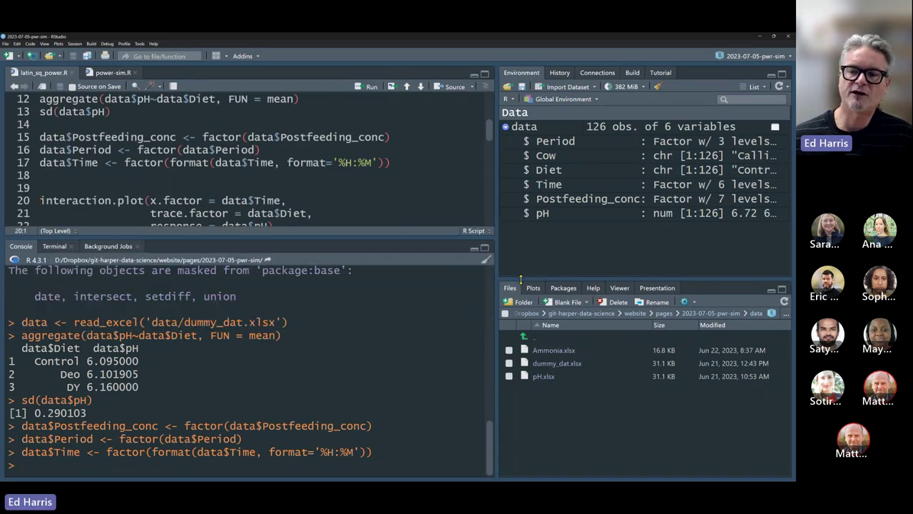
{"action": "left_click_drag", "start_coordinate": [522, 283], "coordinate": [392, 264]}
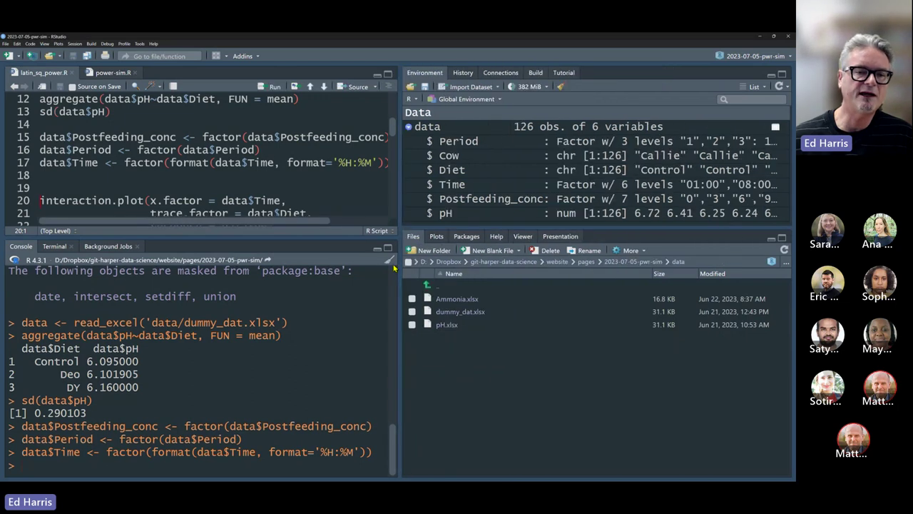
{"action": "scroll", "coordinate": [286, 178], "scroll_direction": "down", "scroll_amount": 3}
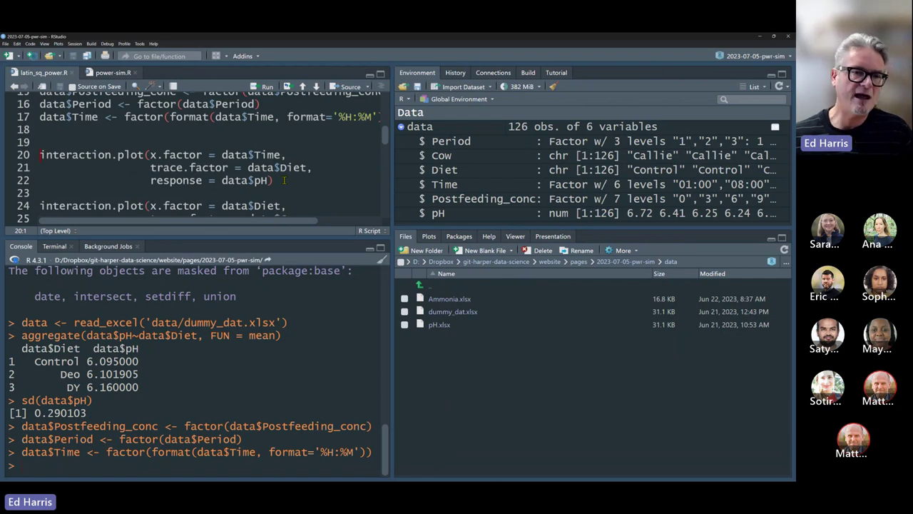
{"action": "left_click", "coordinate": [284, 180]}
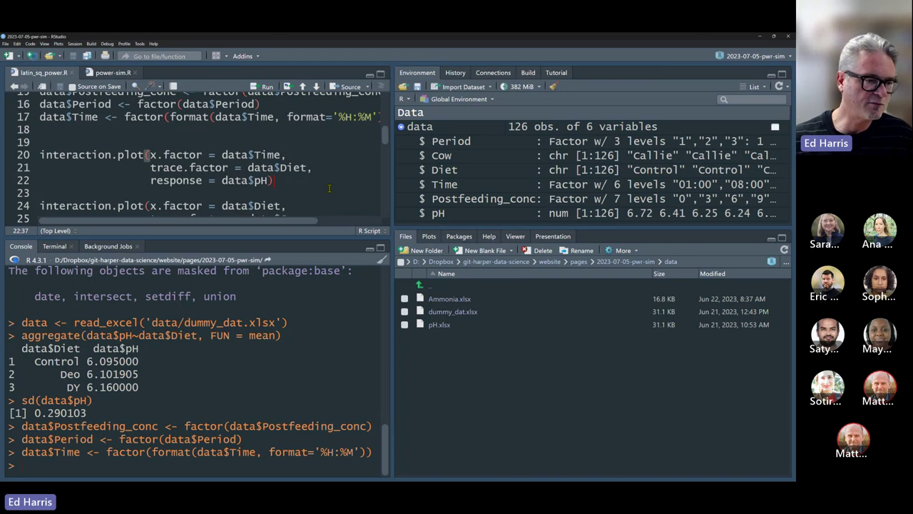
{"action": "key", "text": "ctrl+Return"}
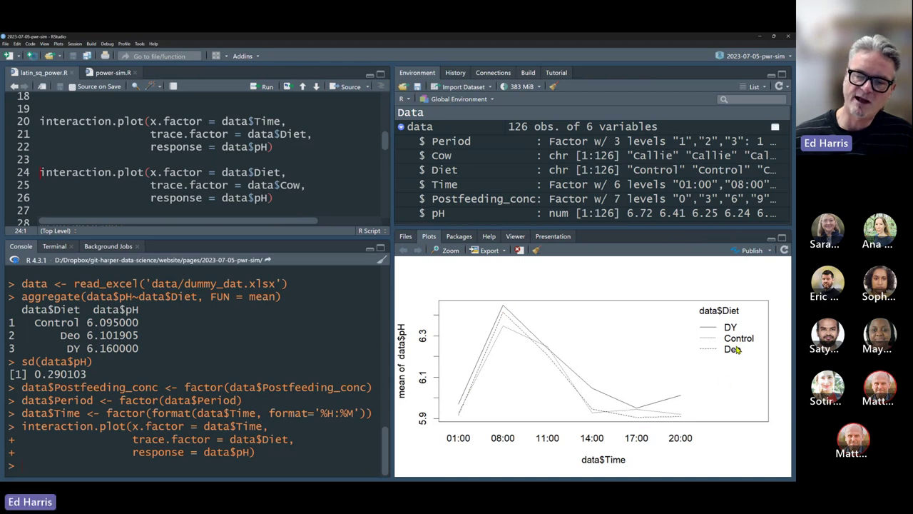
{"action": "left_click", "coordinate": [289, 198]}
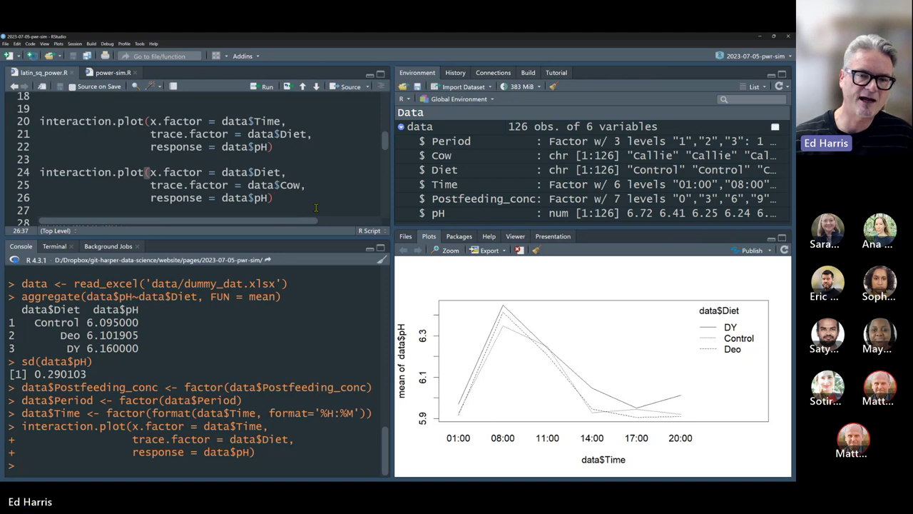
Step: Plot mean pH by Diet with one line per cow, Callie through Josie
{"action": "key", "text": "ctrl+Return"}
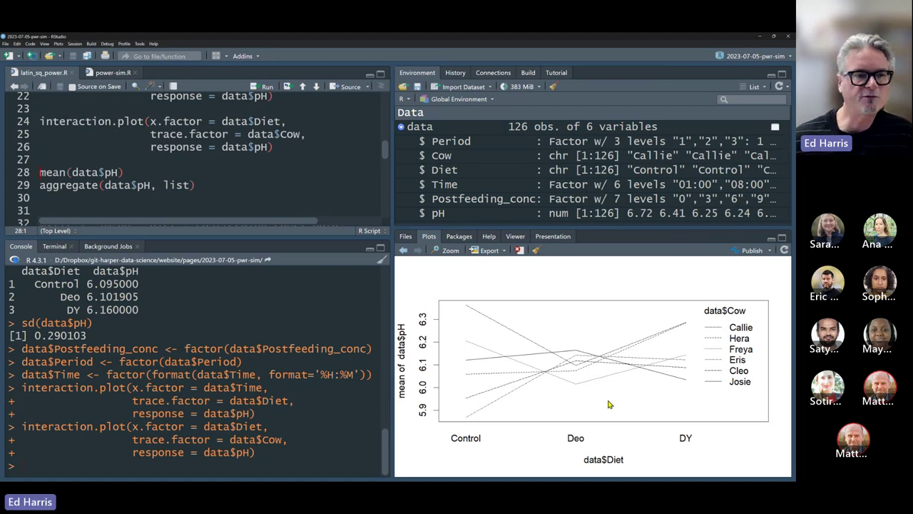
{"action": "left_click", "coordinate": [238, 185]}
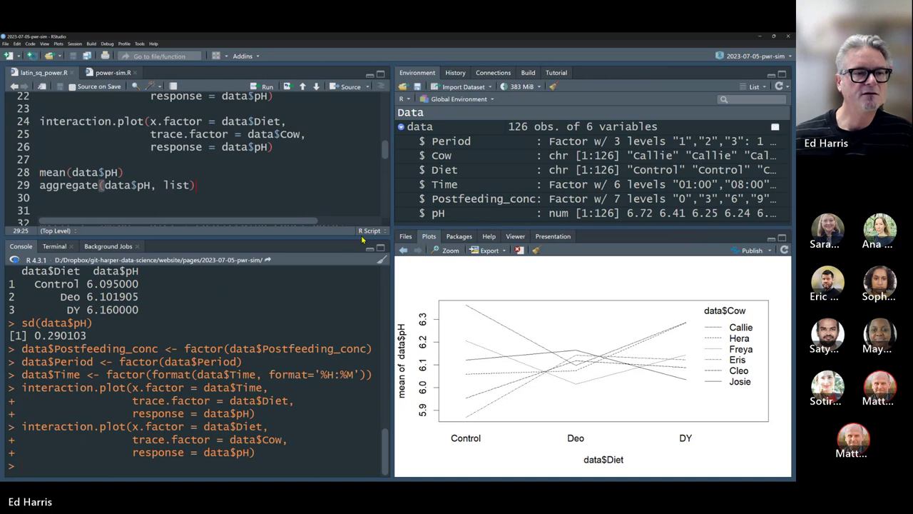
Step: Compute overall mean pH (6.118968), then run aggregate(data$pH, list), which errors on missing FUN
{"action": "key", "text": "Up"}
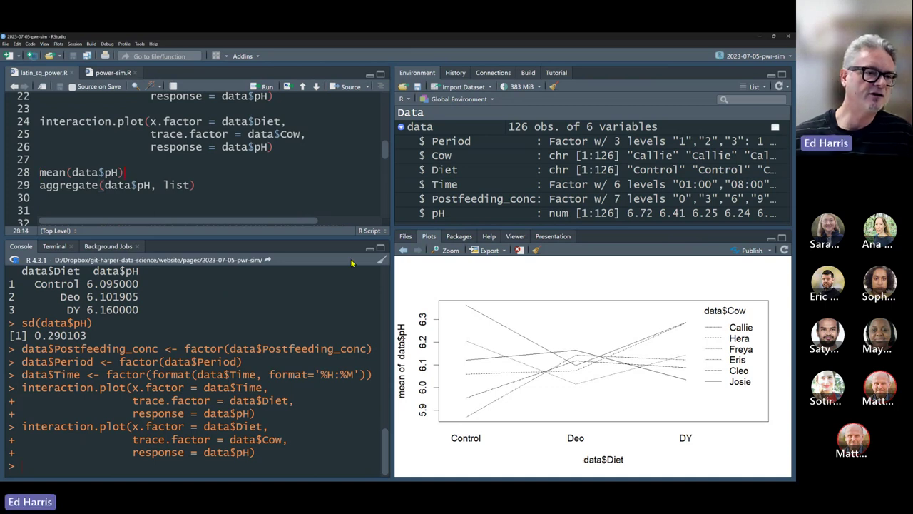
{"action": "key", "text": "ctrl+Return"}
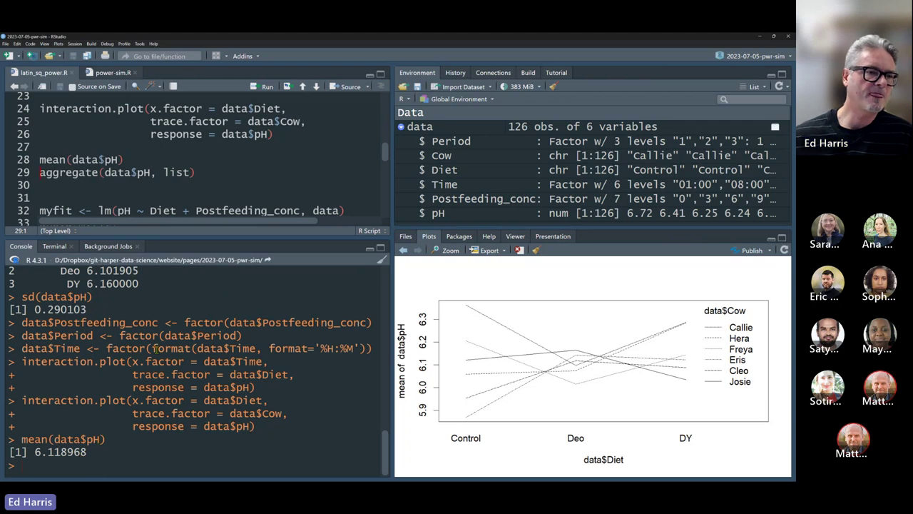
{"action": "key", "text": "ctrl+Return"}
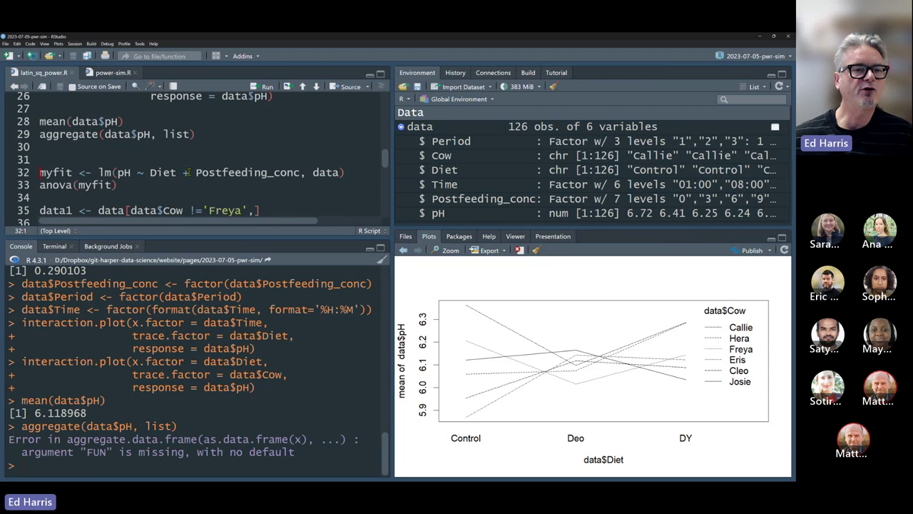
{"action": "left_click", "coordinate": [148, 174]}
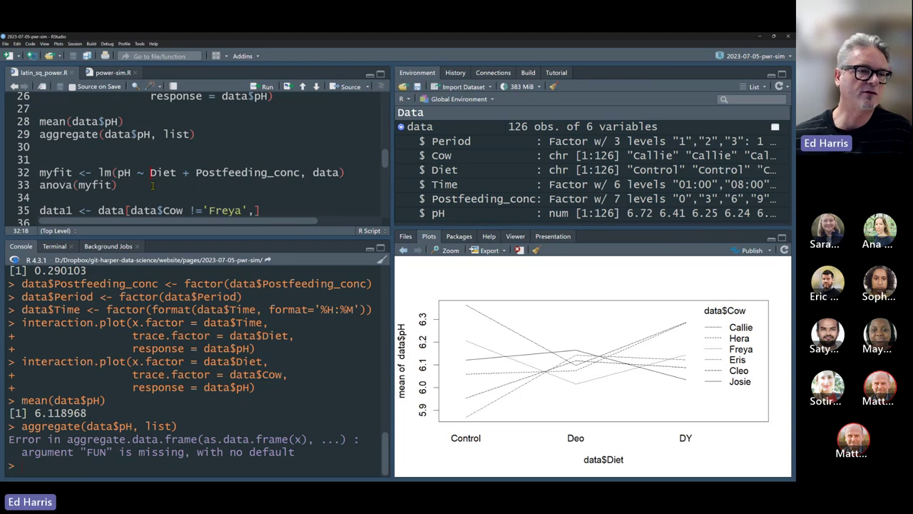
{"action": "left_click_drag", "start_coordinate": [390, 191], "coordinate": [416, 191]}
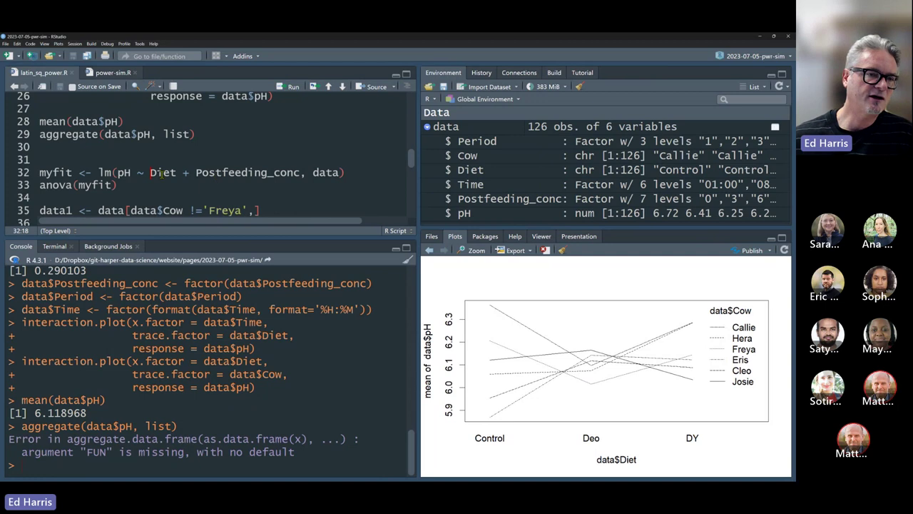
{"action": "key", "text": "Right"}
{"action": "key", "text": "Right"}
{"action": "key", "text": "Right"}
{"action": "key", "text": "Right"}
{"action": "key", "text": "Right"}
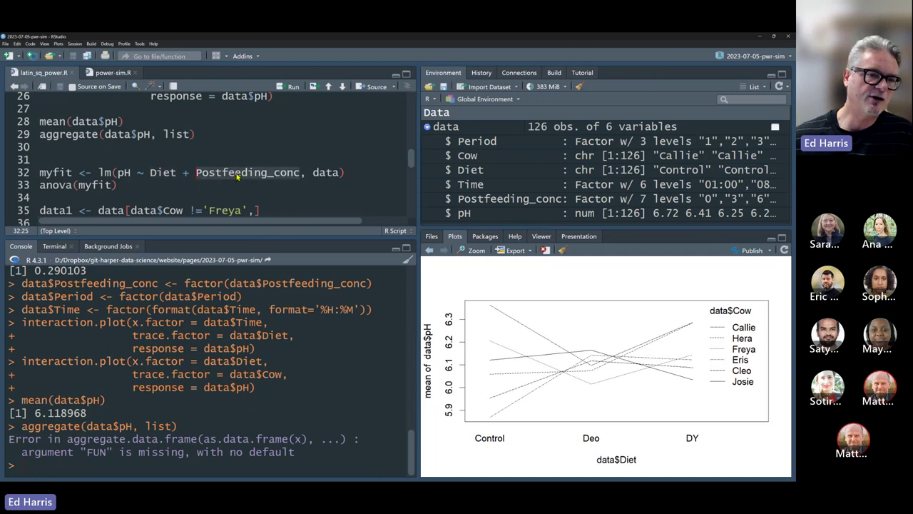
{"action": "left_click", "coordinate": [172, 172]}
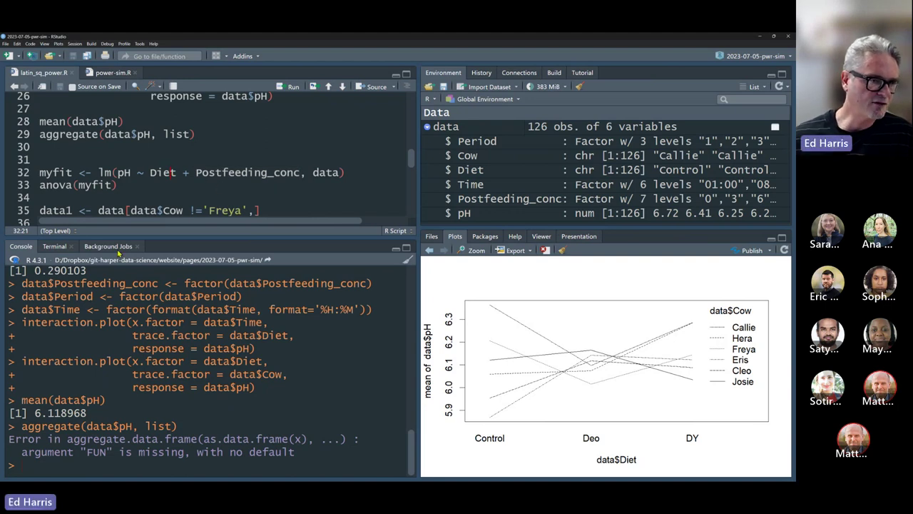
{"action": "left_click", "coordinate": [141, 172]}
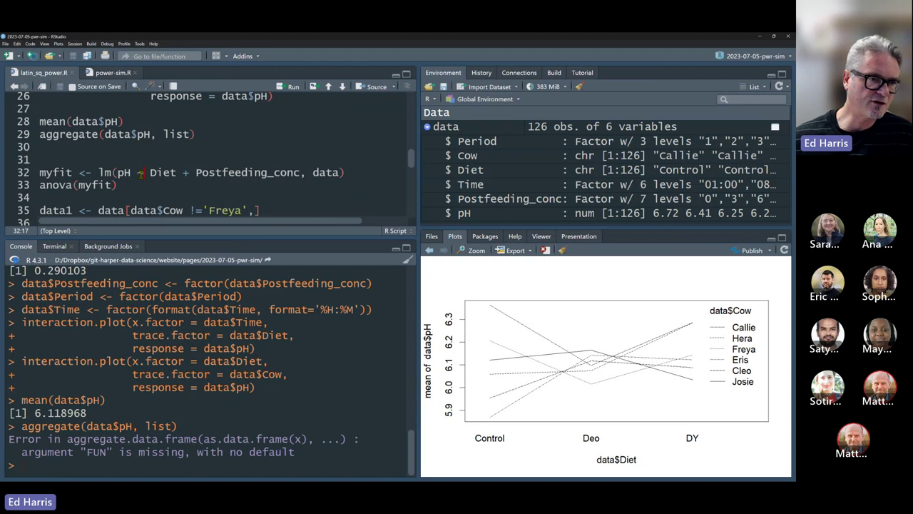
Step: Fit the pH ~ Diet + Postfeeding_conc model and highlight ANOVA p-values 0.298 and 4.472e-16
{"action": "key", "text": "ctrl+Return"}
{"action": "key", "text": "ctrl+Return"}
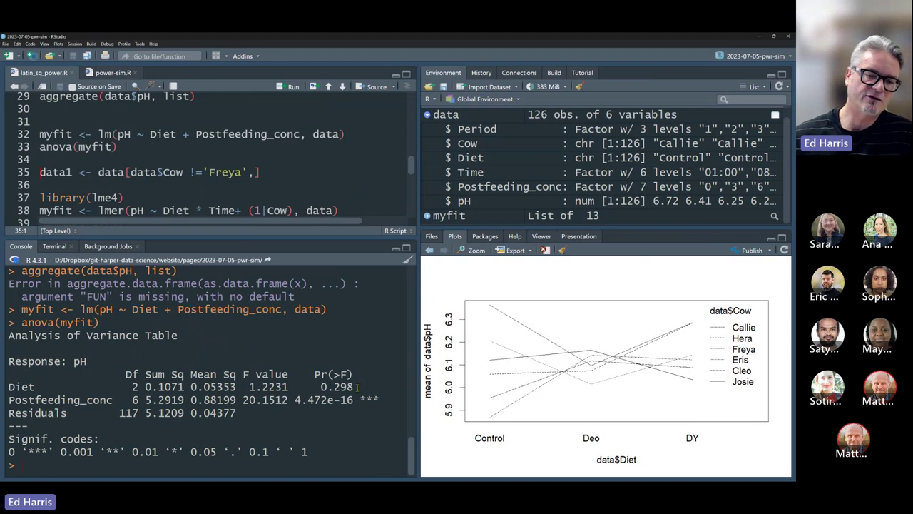
{"action": "left_click_drag", "start_coordinate": [357, 386], "coordinate": [321, 386]}
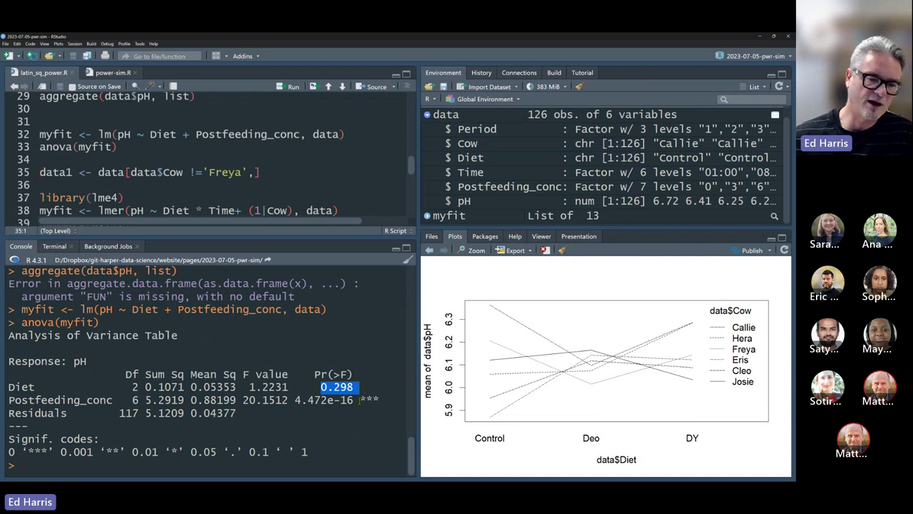
{"action": "left_click_drag", "start_coordinate": [353, 400], "coordinate": [295, 400]}
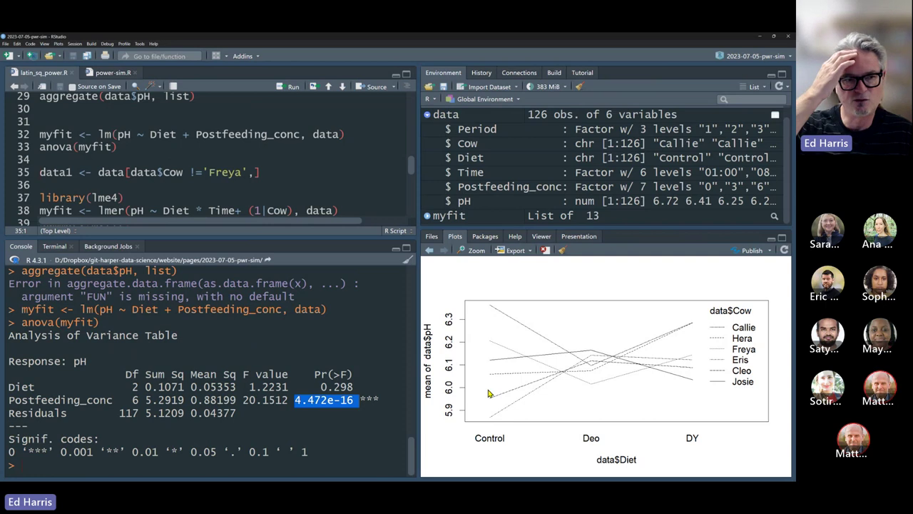
{"action": "left_click", "coordinate": [265, 174]}
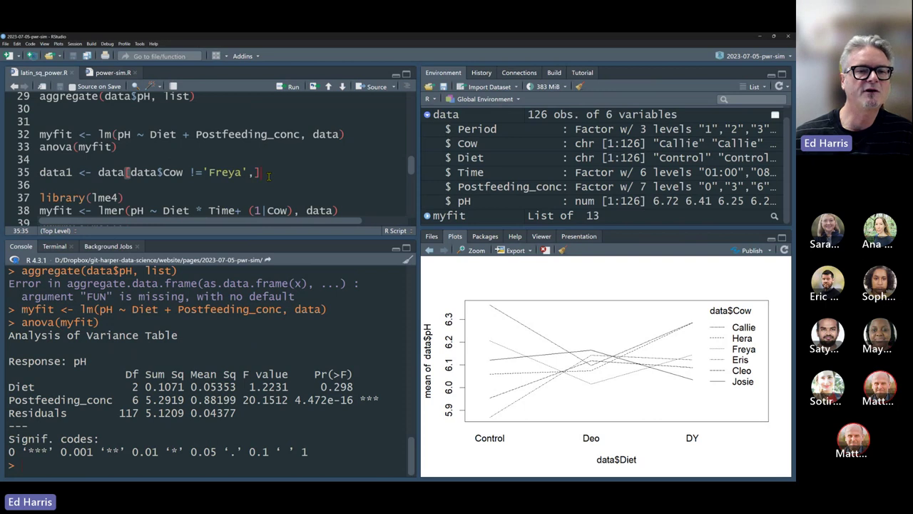
{"action": "scroll", "coordinate": [270, 174], "scroll_direction": "down", "scroll_amount": 1}
{"action": "left_click", "coordinate": [341, 187]}
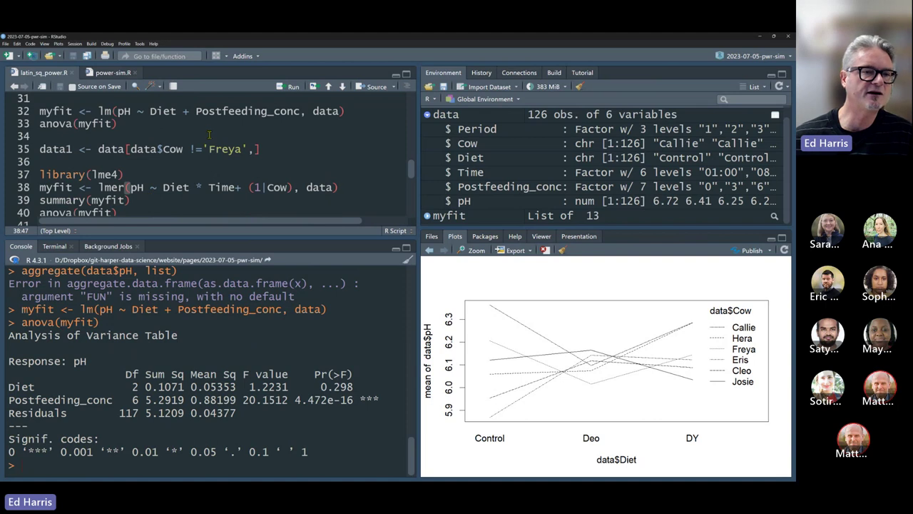
Step: Load lme4, fix spacing in pH ~ Diet * Time + (1|Cow), then fit and summarize it
{"action": "left_click", "coordinate": [223, 174]}
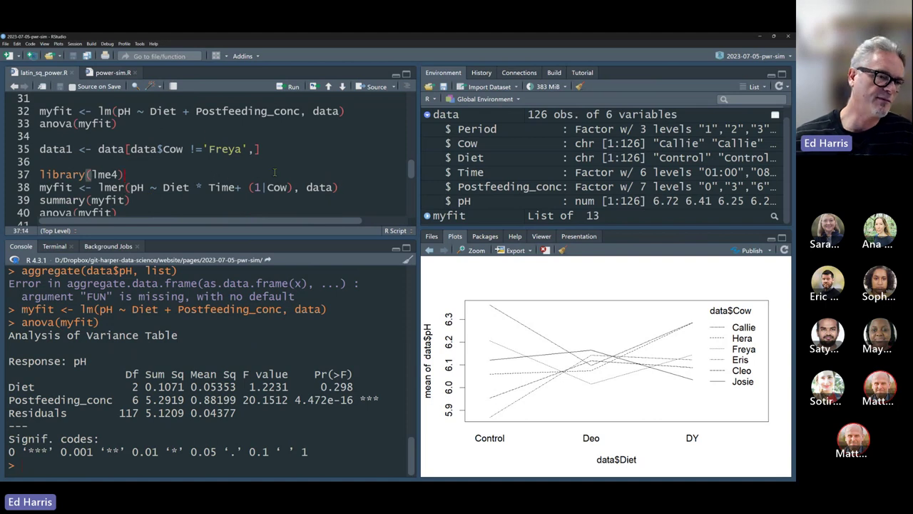
{"action": "key", "text": "ctrl+Return"}
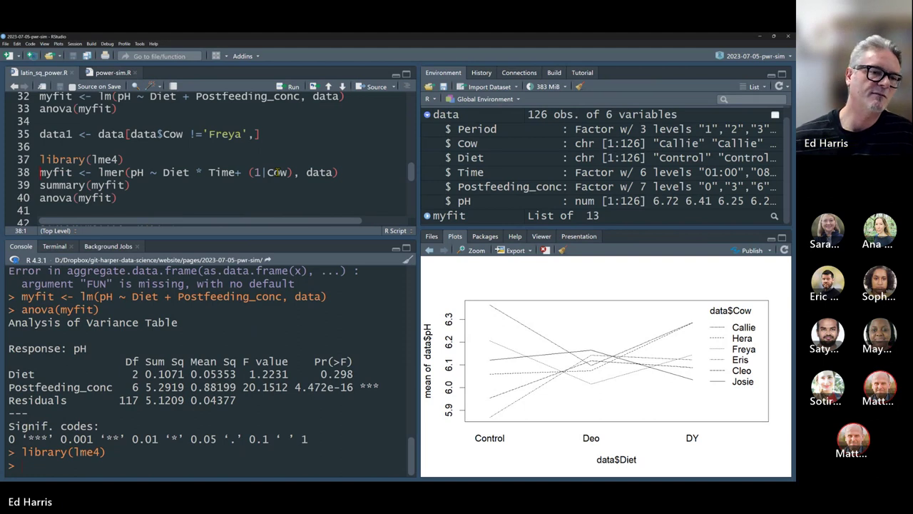
{"action": "left_click_drag", "start_coordinate": [165, 172], "coordinate": [236, 173]}
{"action": "left_click", "coordinate": [236, 173]}
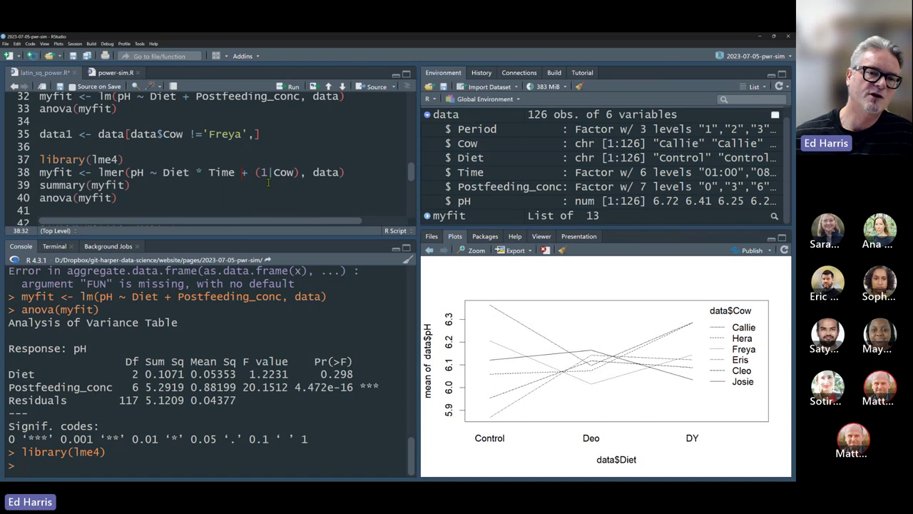
{"action": "left_click", "coordinate": [293, 173]}
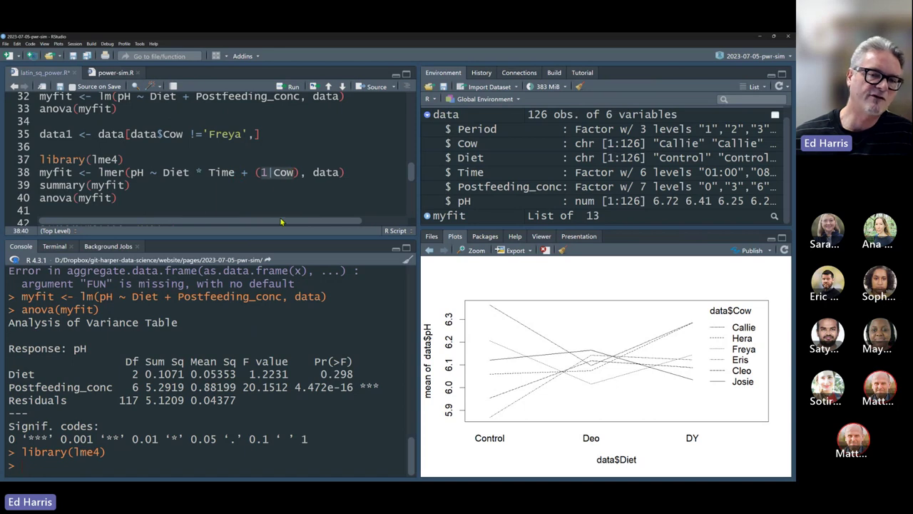
{"action": "left_click", "coordinate": [163, 172]}
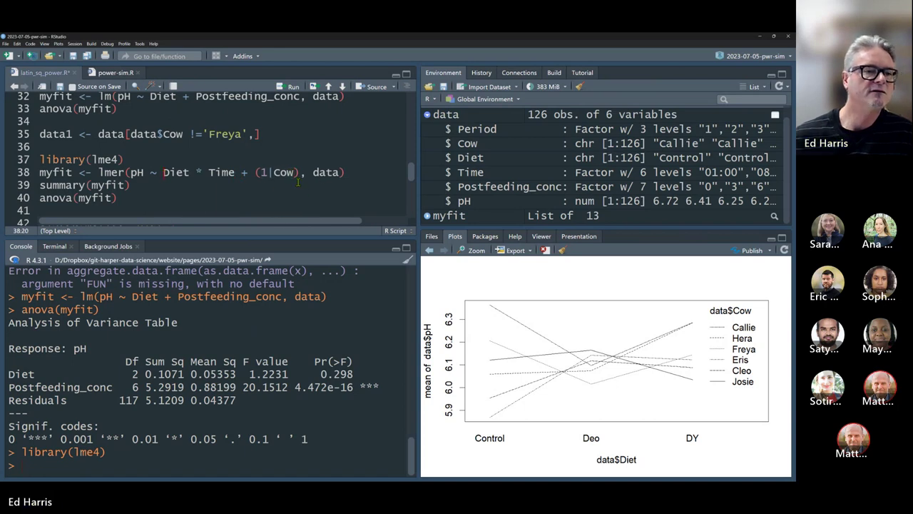
{"action": "key", "text": "ctrl+Return"}
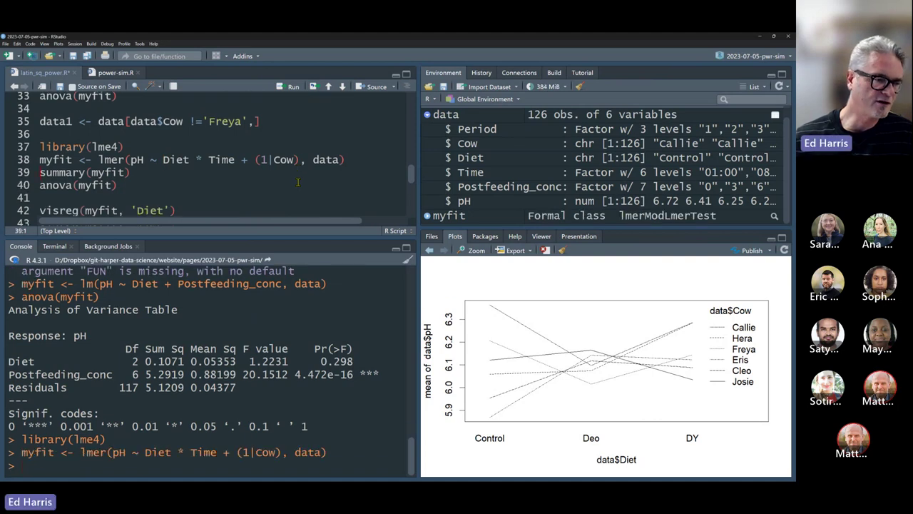
{"action": "key", "text": "ctrl+Return"}
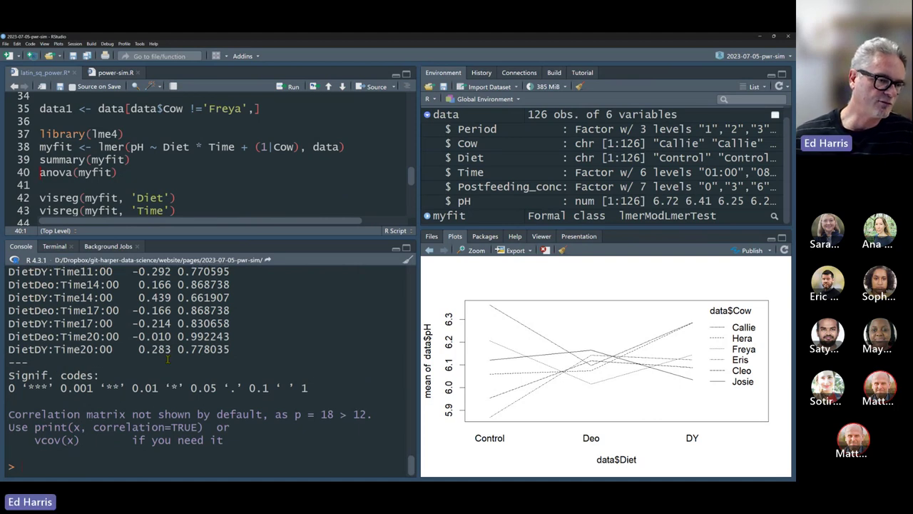
{"action": "scroll", "coordinate": [151, 324], "scroll_direction": "up", "scroll_amount": 10}
{"action": "scroll", "coordinate": [172, 358], "scroll_direction": "up", "scroll_amount": 5}
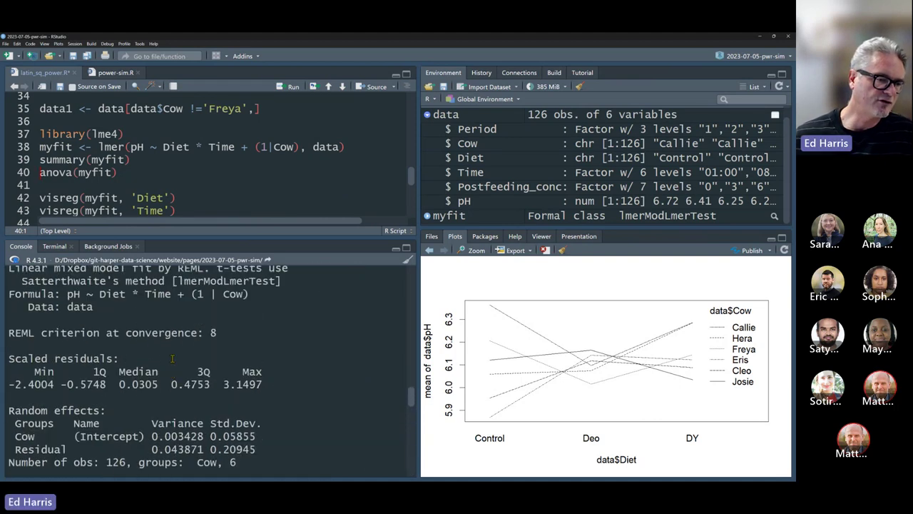
{"action": "scroll", "coordinate": [172, 359], "scroll_direction": "down", "scroll_amount": 3}
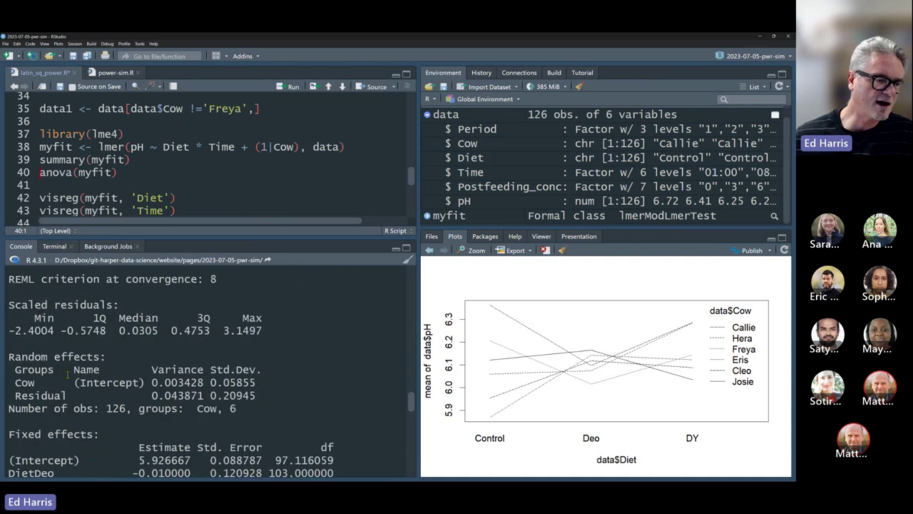
{"action": "left_click_drag", "start_coordinate": [10, 358], "coordinate": [312, 413]}
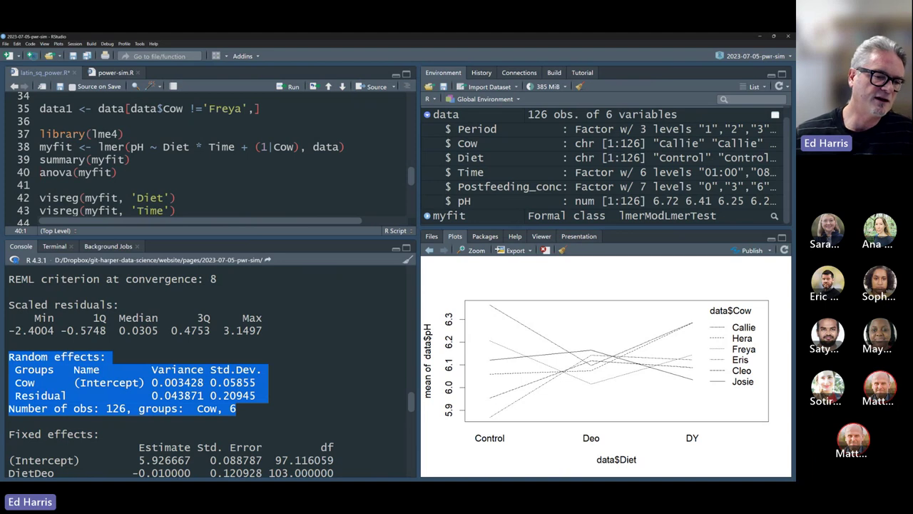
{"action": "left_click", "coordinate": [189, 387]}
{"action": "left_click_drag", "start_coordinate": [152, 370], "coordinate": [203, 370]}
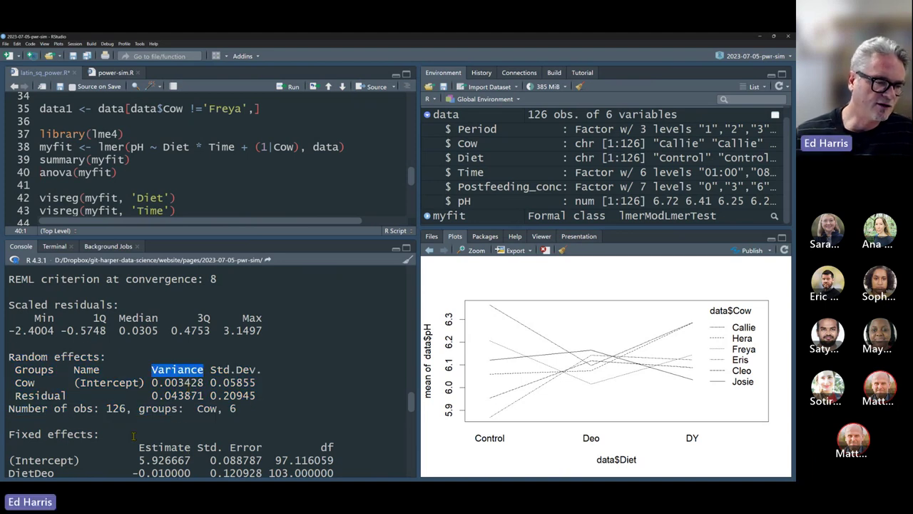
{"action": "double_click", "coordinate": [29, 383]}
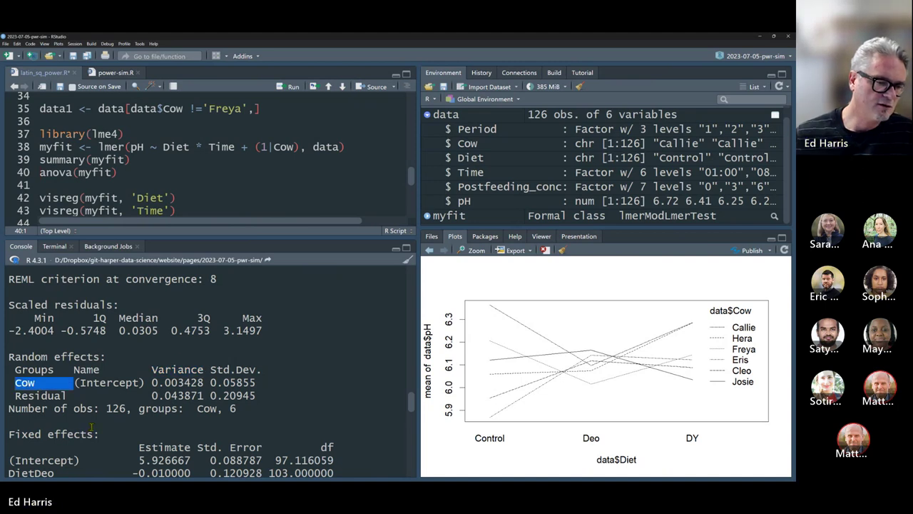
{"action": "left_click_drag", "start_coordinate": [165, 382], "coordinate": [203, 383]}
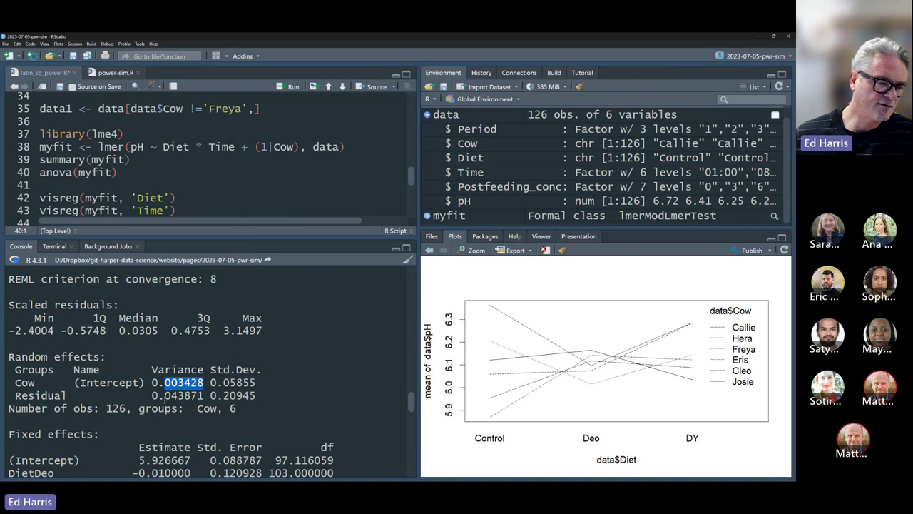
{"action": "double_click", "coordinate": [44, 396]}
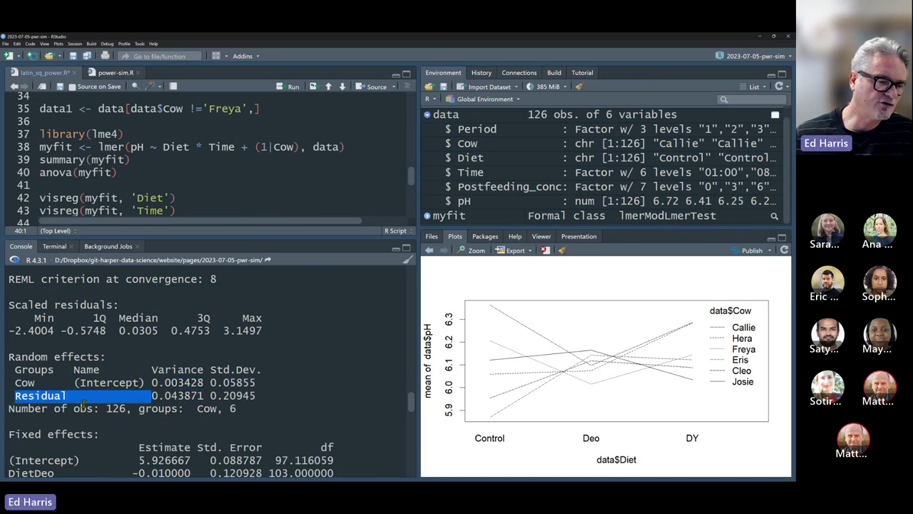
{"action": "left_click", "coordinate": [176, 396]}
{"action": "double_click", "coordinate": [176, 395]}
{"action": "left_click", "coordinate": [178, 383]}
{"action": "double_click", "coordinate": [178, 383]}
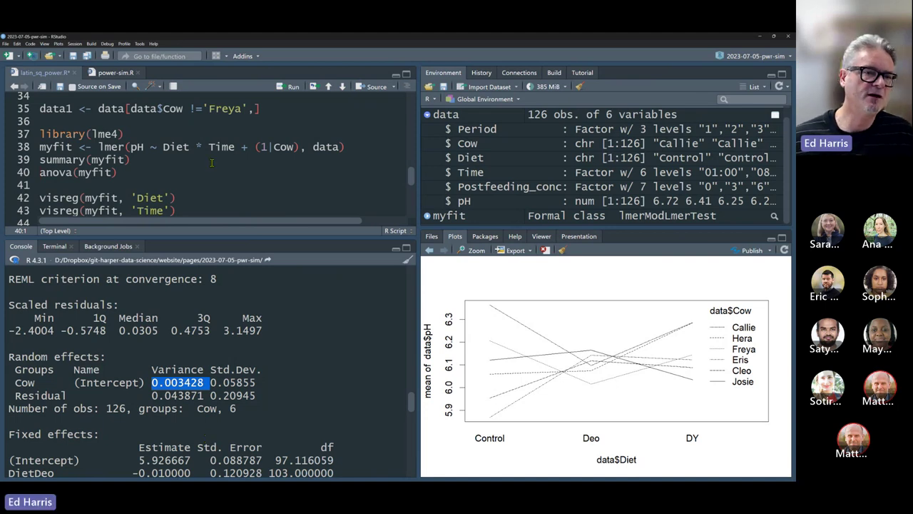
{"action": "left_click_drag", "start_coordinate": [234, 147], "coordinate": [164, 147]}
{"action": "left_click", "coordinate": [181, 173]}
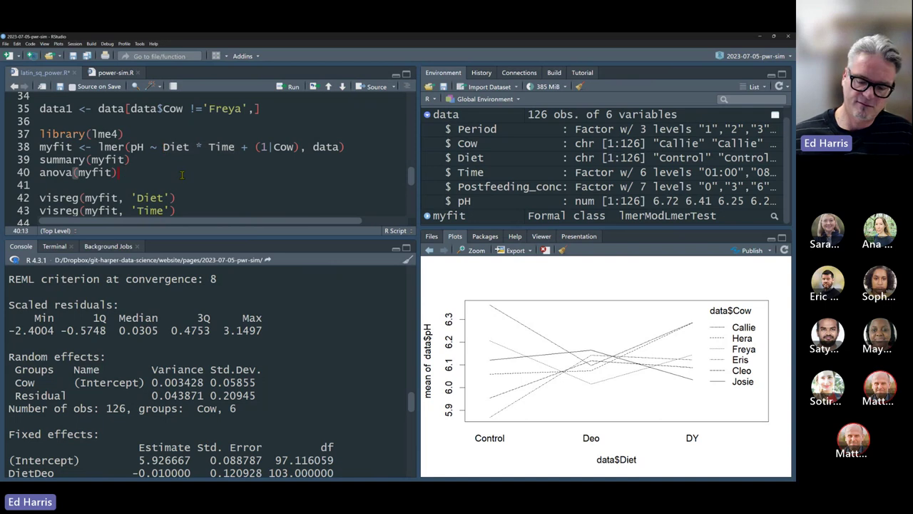
Step: Print the mixed model ANOVA (Time p = 6.647e-16) and plot mean pH by Diet per Time
{"action": "key", "text": "ctrl+Return"}
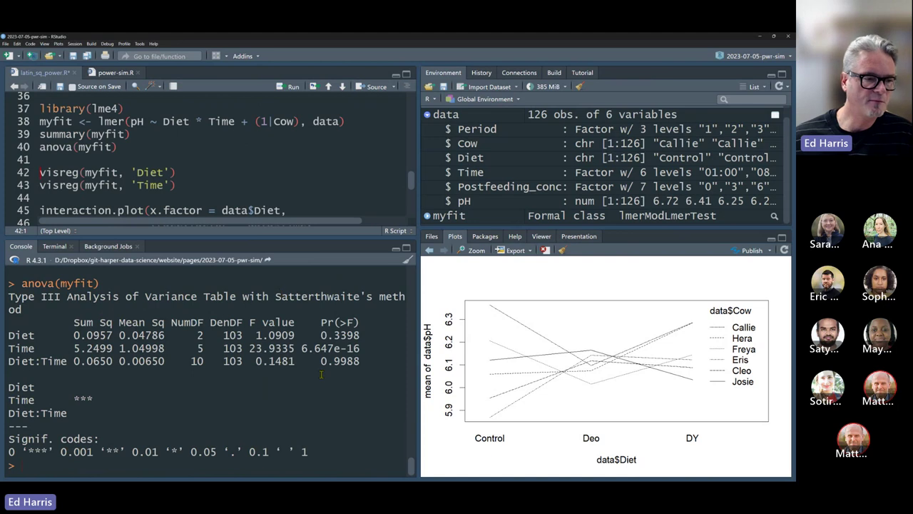
{"action": "left_click_drag", "start_coordinate": [361, 348], "coordinate": [294, 348]}
{"action": "left_click", "coordinate": [430, 251]}
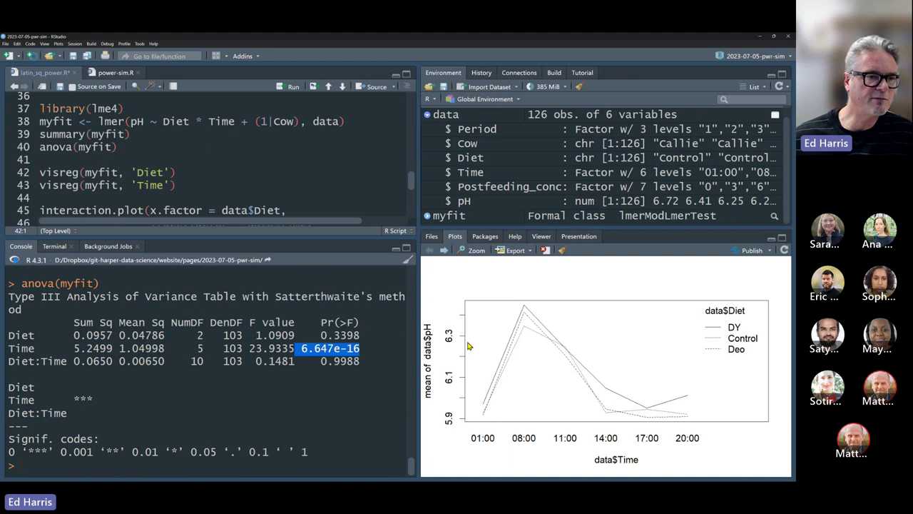
{"action": "scroll", "coordinate": [267, 188], "scroll_direction": "down", "scroll_amount": 2}
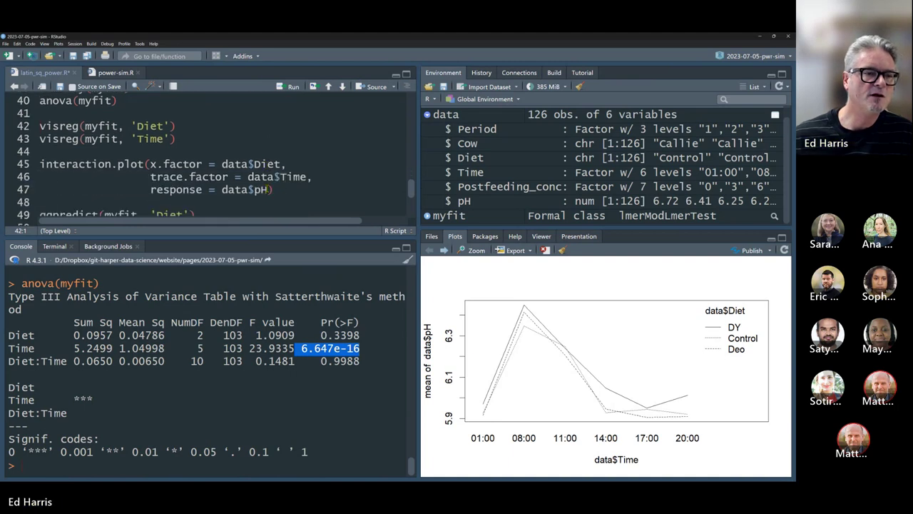
{"action": "left_click", "coordinate": [278, 190]}
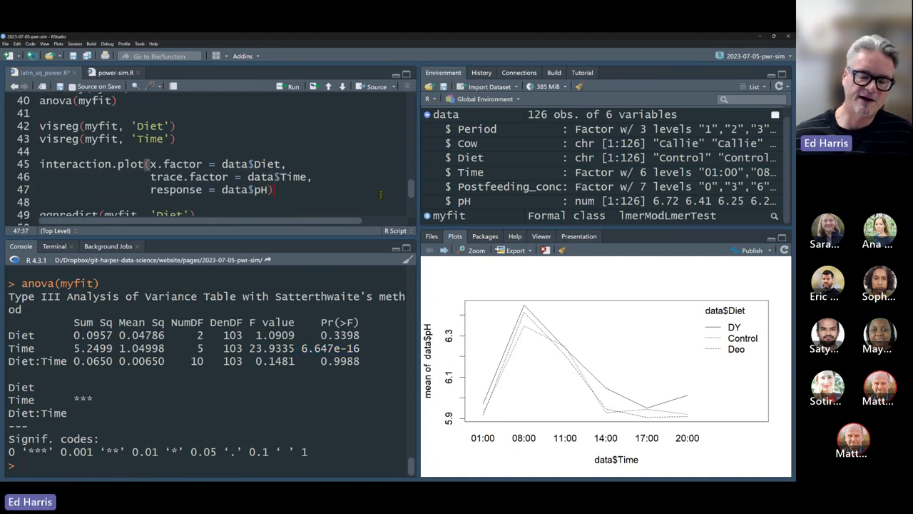
{"action": "key", "text": "ctrl+Return"}
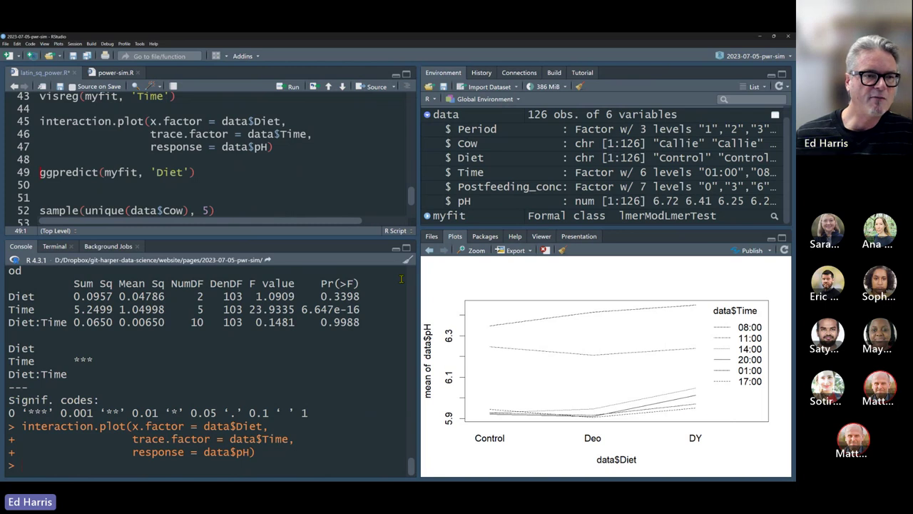
{"action": "left_click", "coordinate": [289, 178]}
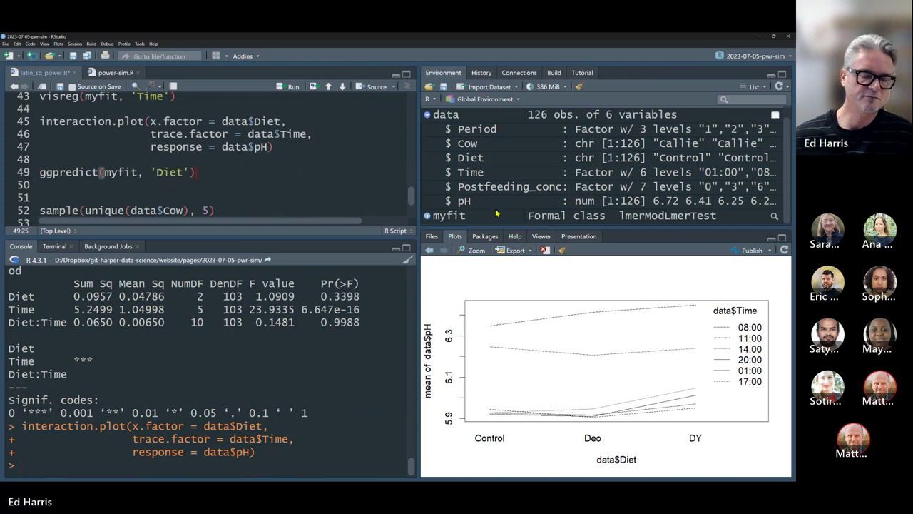
{"action": "key", "text": "ctrl+Return"}
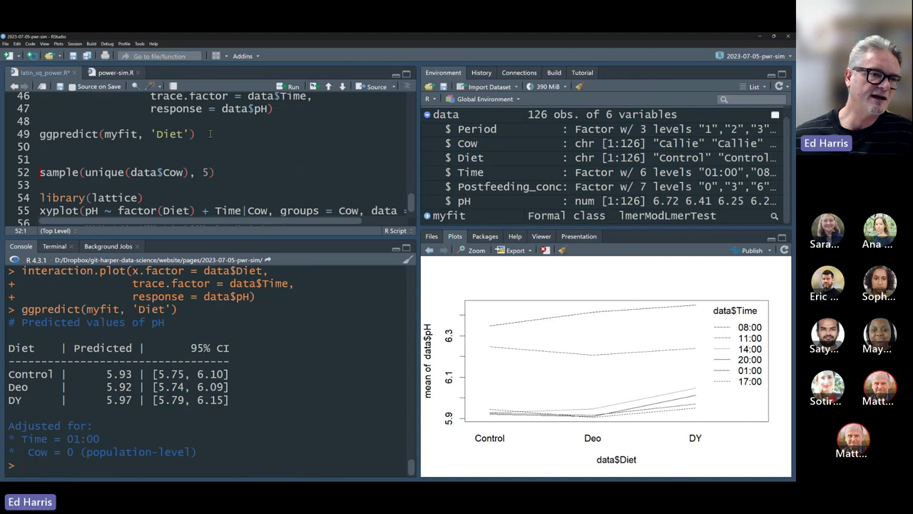
{"action": "key", "text": "Up"}
{"action": "key", "text": "Up"}
{"action": "key", "text": "Up"}
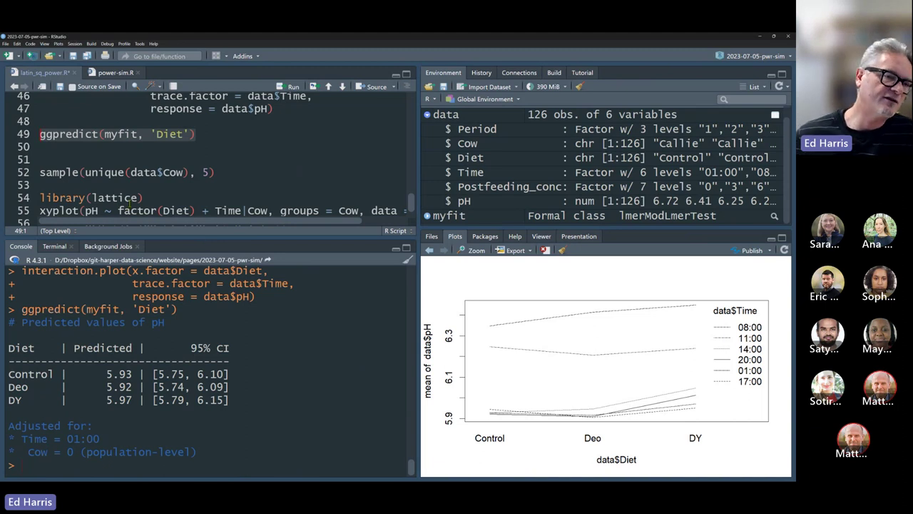
{"action": "double_click", "coordinate": [119, 134]}
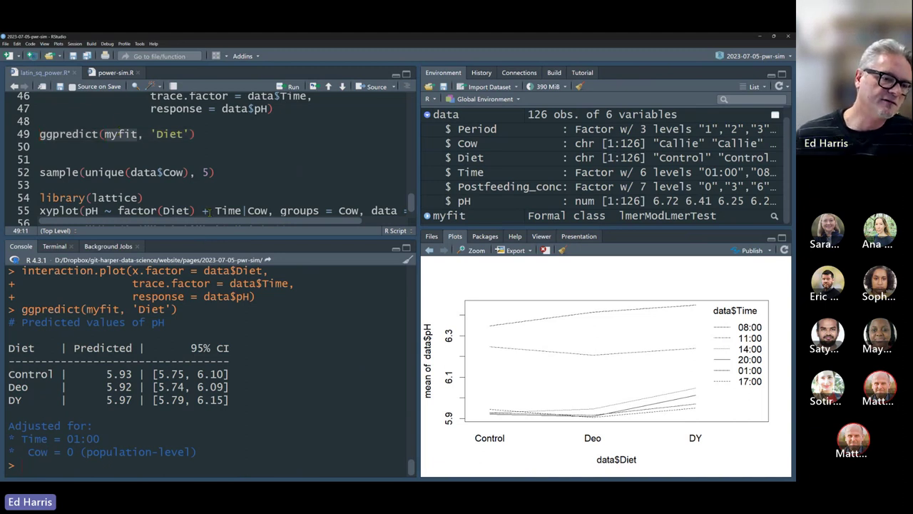
{"action": "left_click_drag", "start_coordinate": [194, 133], "coordinate": [150, 133]}
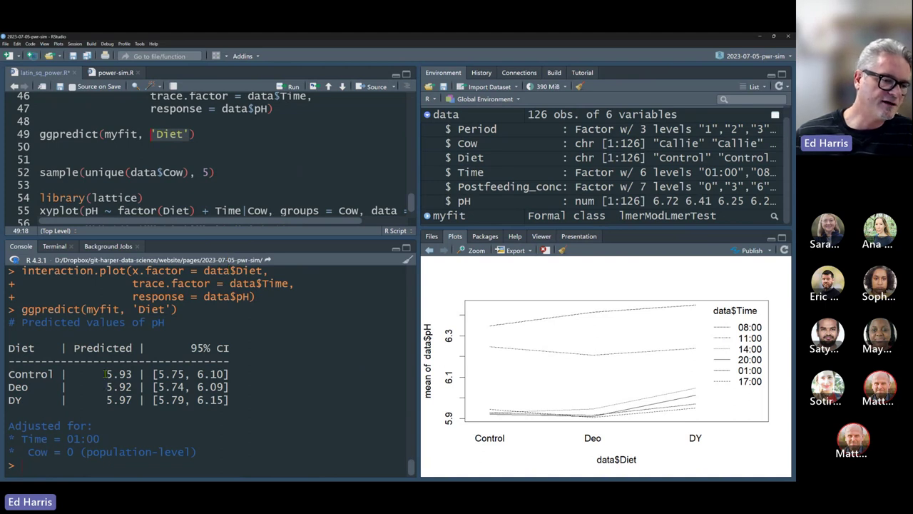
{"action": "left_click_drag", "start_coordinate": [105, 373], "coordinate": [133, 374]}
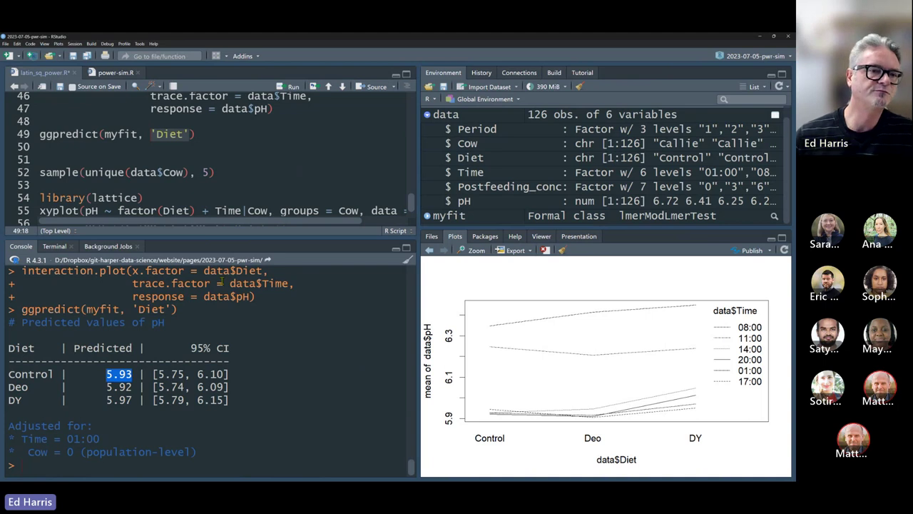
{"action": "left_click", "coordinate": [219, 172]}
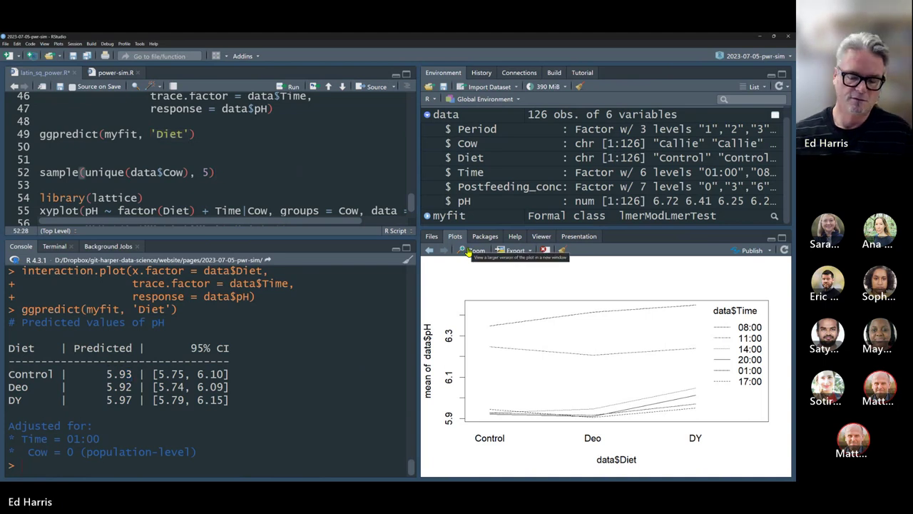
Step: Sample five cows, draw a per-cow lattice xyplot of pH by Diet and Time, and open power-sim.R
{"action": "key", "text": "ctrl+Return"}
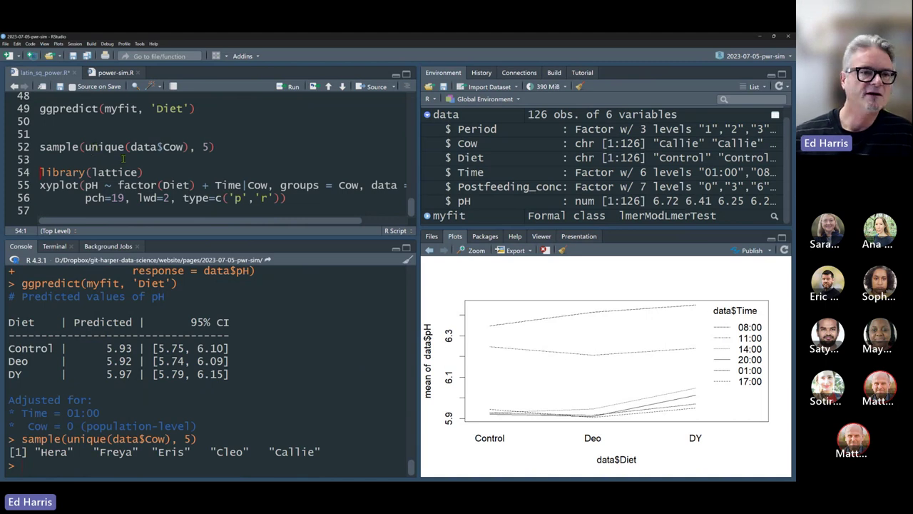
{"action": "triple_click", "coordinate": [60, 144]}
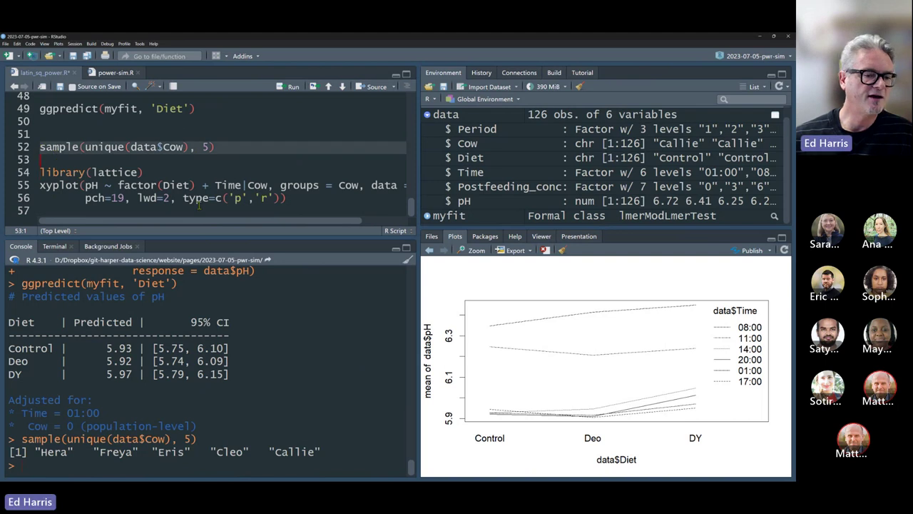
{"action": "left_click_drag", "start_coordinate": [321, 452], "coordinate": [35, 452]}
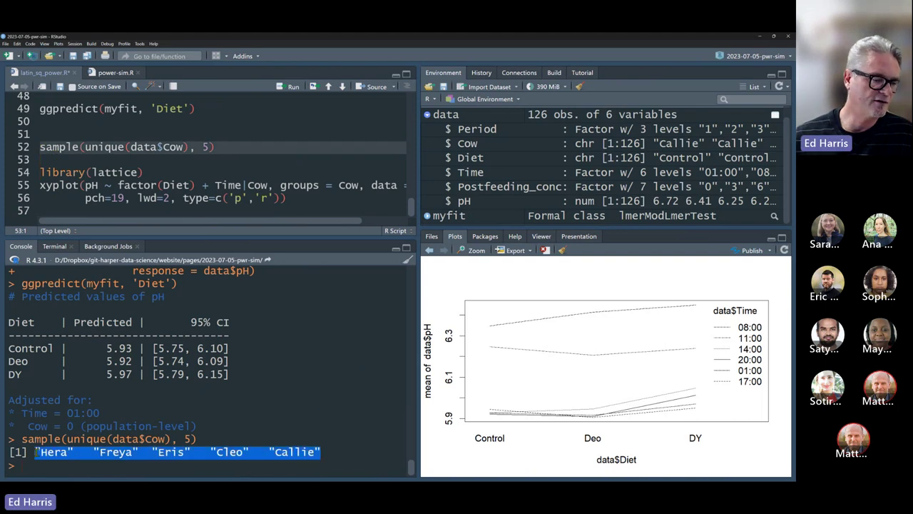
{"action": "left_click", "coordinate": [241, 152]}
{"action": "key", "text": "ctrl+Return"}
{"action": "key", "text": "ctrl+Return"}
{"action": "key", "text": "ctrl+Return"}
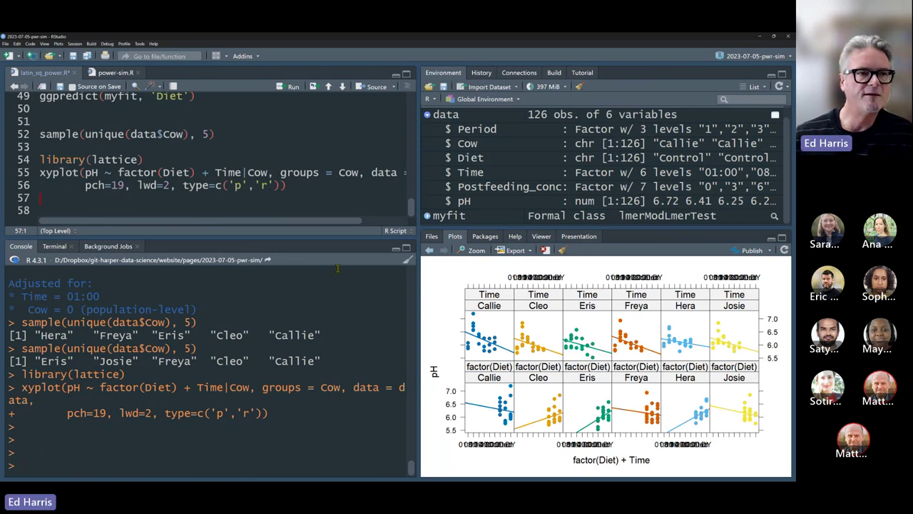
{"action": "left_click", "coordinate": [132, 143]}
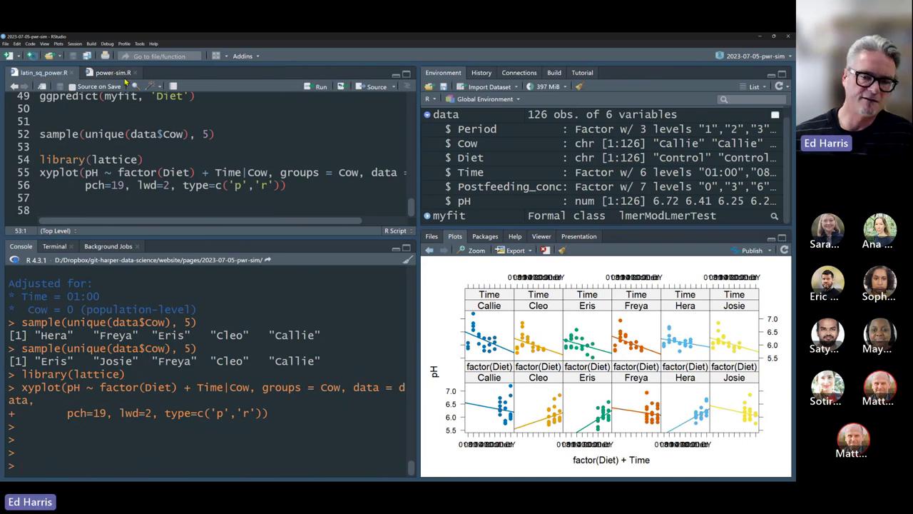
{"action": "left_click", "coordinate": [112, 71]}
{"action": "mouse_move", "coordinate": [423, 476]}
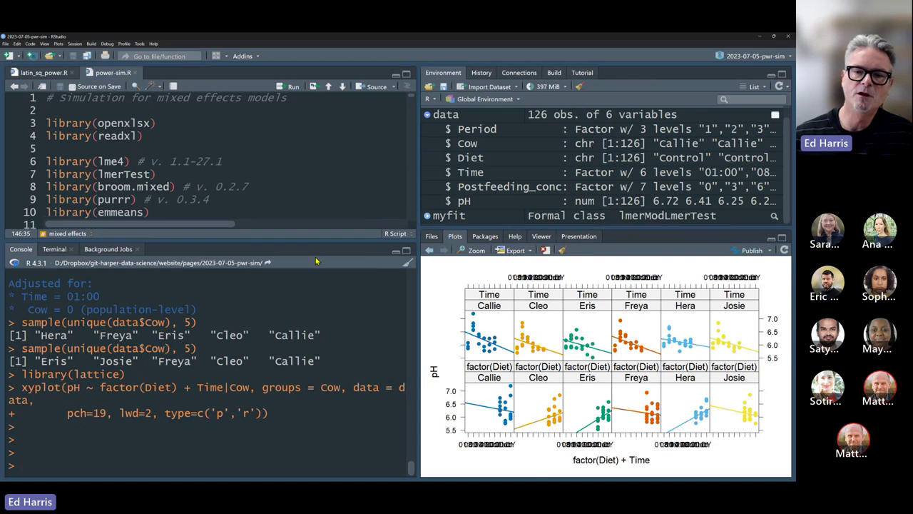
Step: Enlarge the script area, then remove all workspace objects and clear all plots
{"action": "left_click_drag", "start_coordinate": [321, 236], "coordinate": [320, 284]}
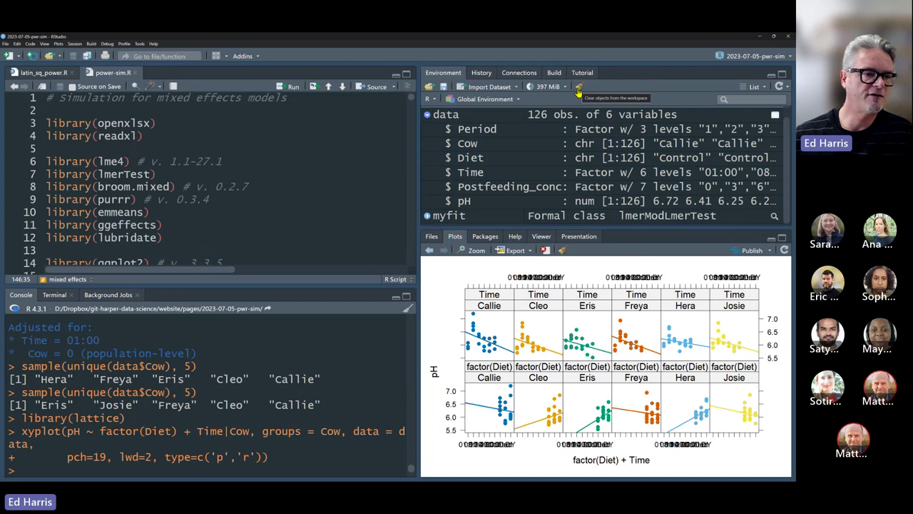
{"action": "scroll", "coordinate": [294, 162], "scroll_direction": "down", "scroll_amount": 4}
{"action": "scroll", "coordinate": [295, 162], "scroll_direction": "up", "scroll_amount": 4}
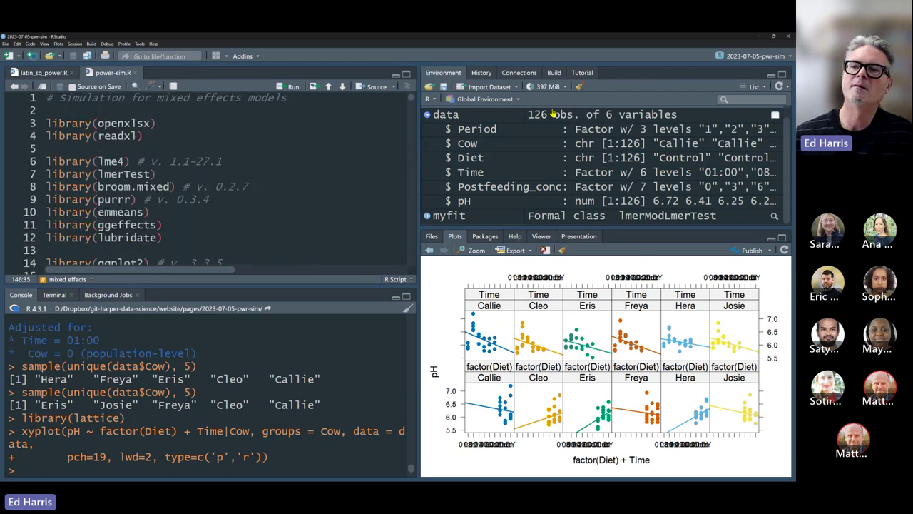
{"action": "left_click", "coordinate": [578, 86]}
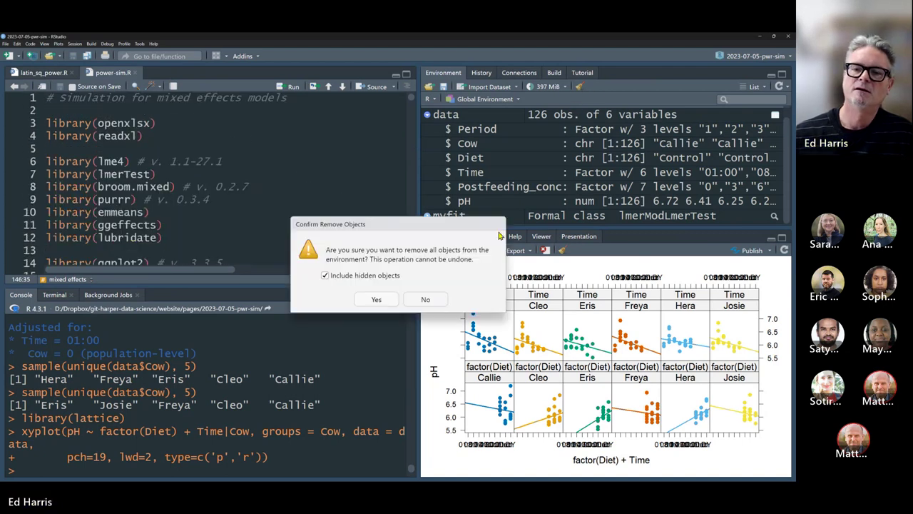
{"action": "left_click", "coordinate": [376, 299]}
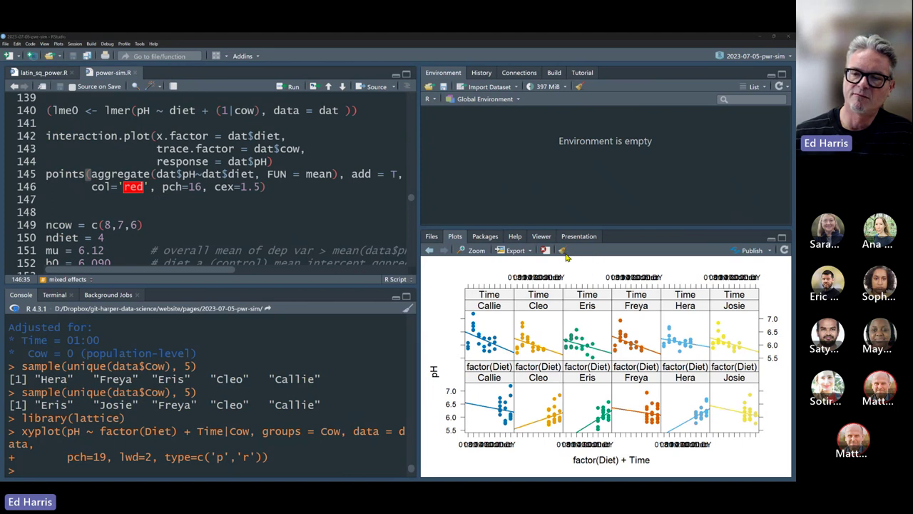
{"action": "left_click", "coordinate": [562, 252]}
{"action": "left_click", "coordinate": [422, 263]}
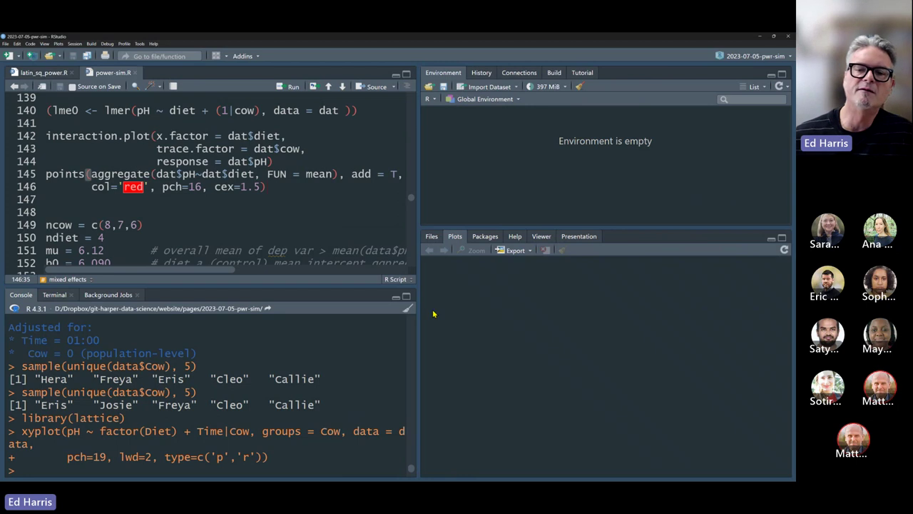
Step: Clear the console, scroll power-sim.R to its opening library calls, and widen the left panes
{"action": "left_click", "coordinate": [408, 308]}
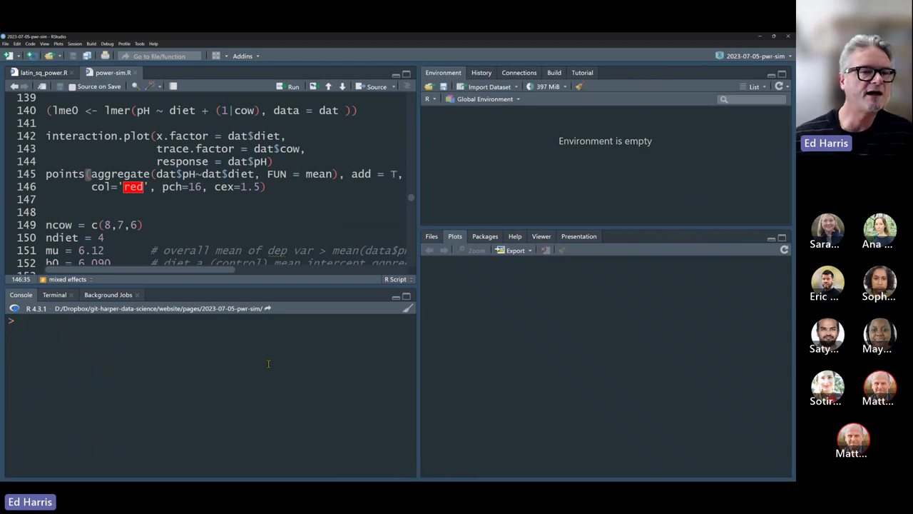
{"action": "scroll", "coordinate": [223, 209], "scroll_direction": "up", "scroll_amount": 8}
{"action": "scroll", "coordinate": [223, 209], "scroll_direction": "up", "scroll_amount": 20}
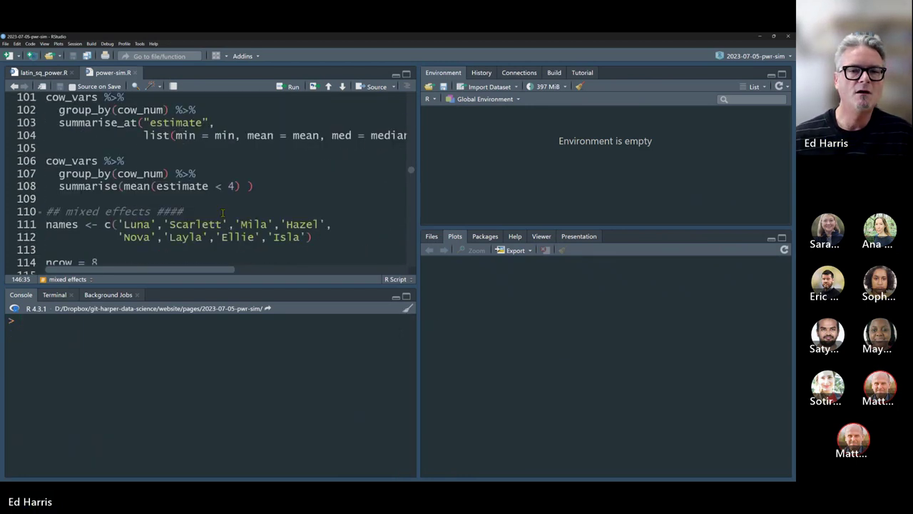
{"action": "scroll", "coordinate": [220, 210], "scroll_direction": "up", "scroll_amount": 13}
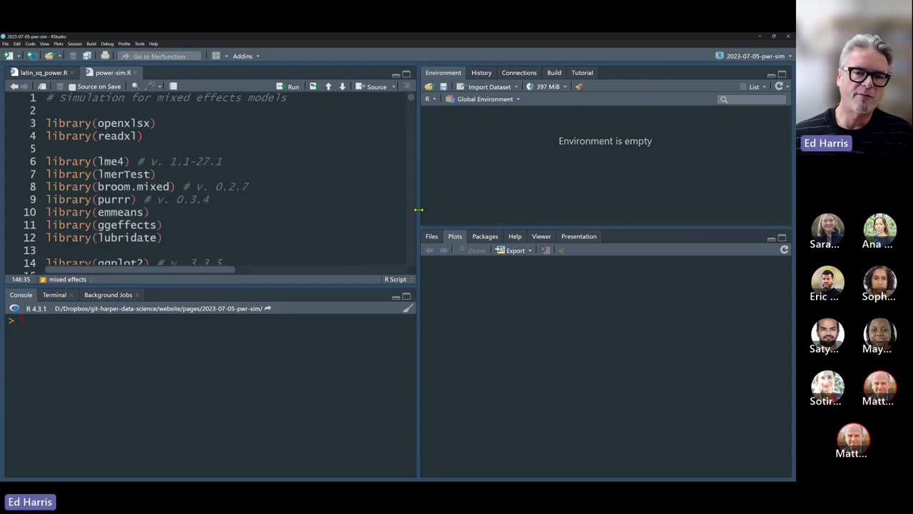
{"action": "left_click_drag", "start_coordinate": [419, 210], "coordinate": [459, 211]}
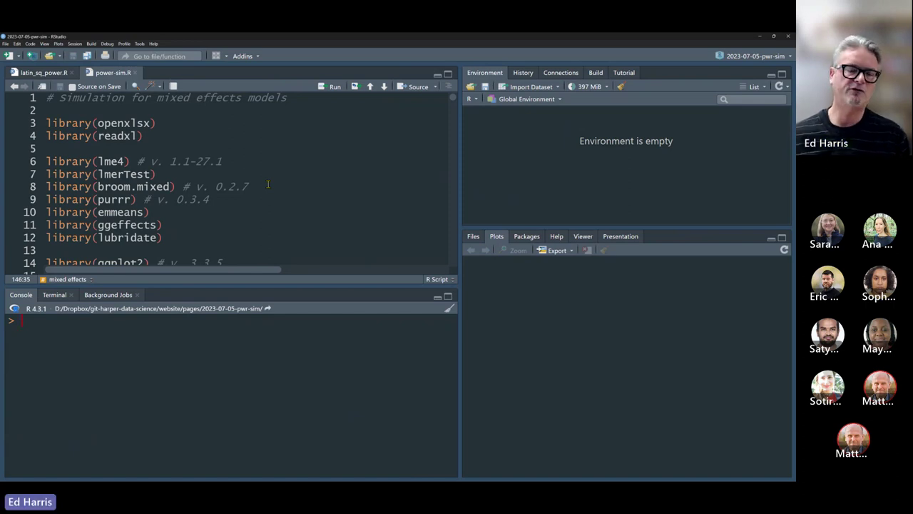
{"action": "key", "text": "alt+Tab"}
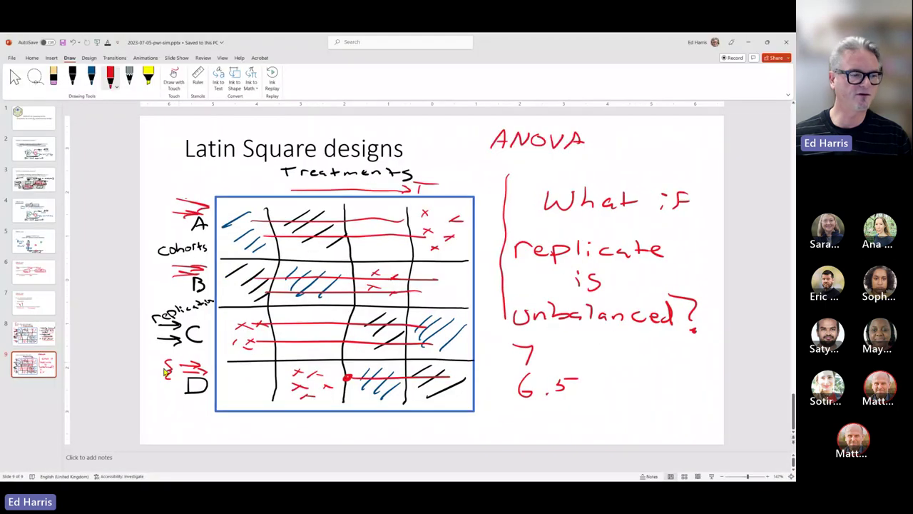
Step: Stop inking and insert a Blank-layout slide after slide 9, the Latin Square designs slide
{"action": "left_click", "coordinate": [56, 383]}
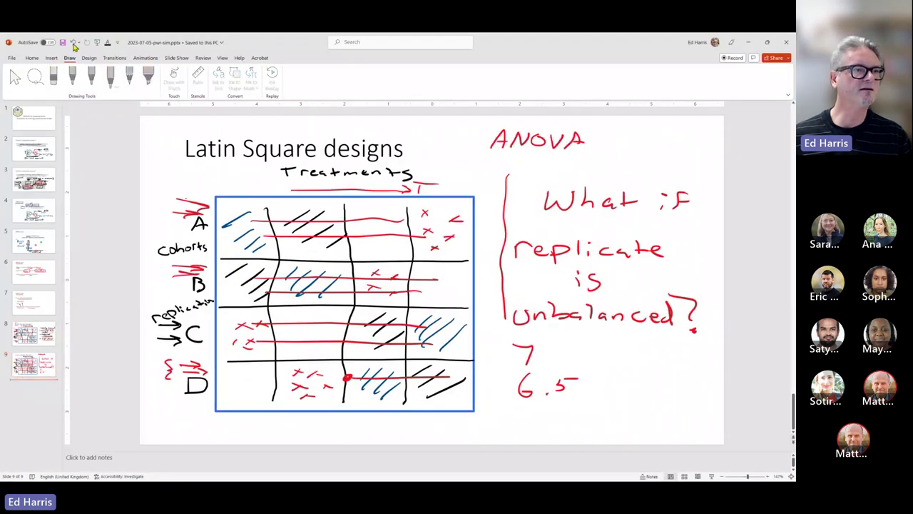
{"action": "left_click", "coordinate": [54, 60]}
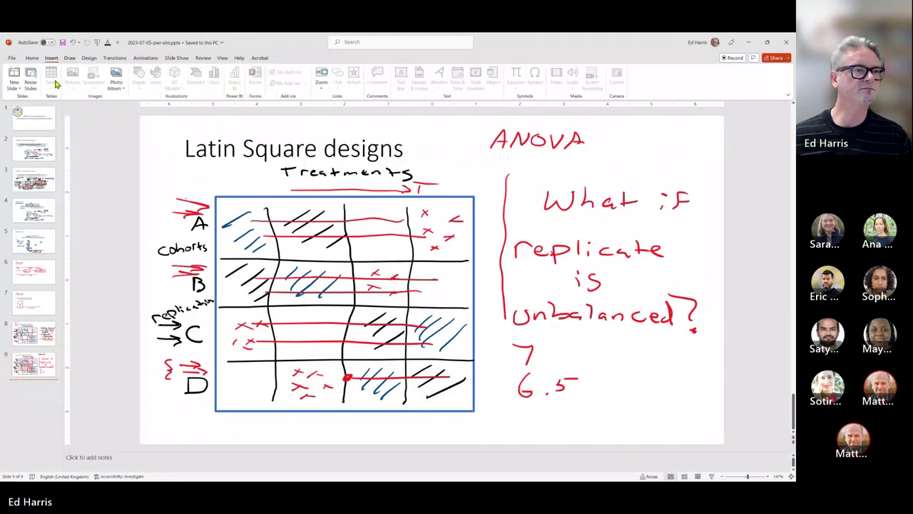
{"action": "left_click", "coordinate": [21, 94]}
{"action": "left_click", "coordinate": [40, 204]}
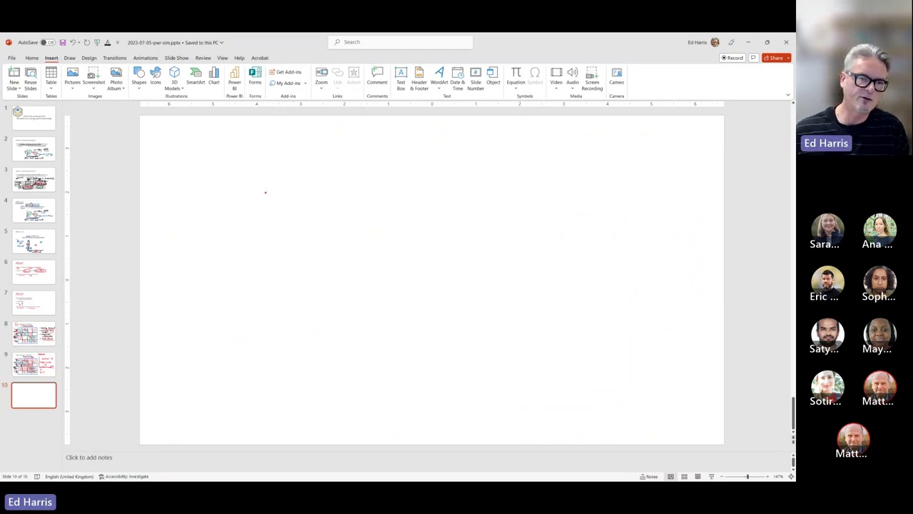
Step: Ink the start of the red model equation: Y = B0 + B1 +
{"action": "mouse_move", "coordinate": [264, 192]}
{"action": "left_mouse_down"}
{"action": "mouse_move", "coordinate": [294, 191]}
{"action": "mouse_move", "coordinate": [273, 231]}
{"action": "left_mouse_up"}
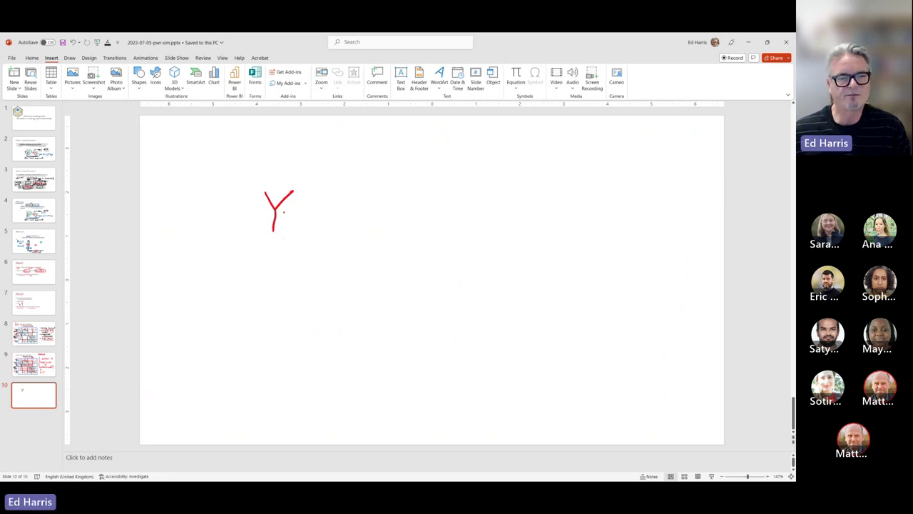
{"action": "mouse_move", "coordinate": [276, 233]}
{"action": "left_mouse_down"}
{"action": "mouse_move", "coordinate": [276, 242]}
{"action": "mouse_move", "coordinate": [290, 231]}
{"action": "left_mouse_up"}
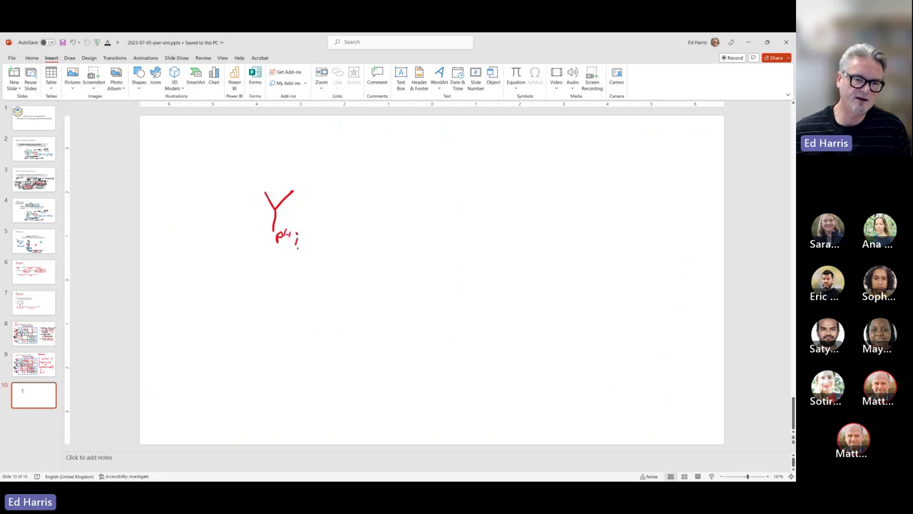
{"action": "left_click_drag", "start_coordinate": [312, 221], "coordinate": [371, 229]}
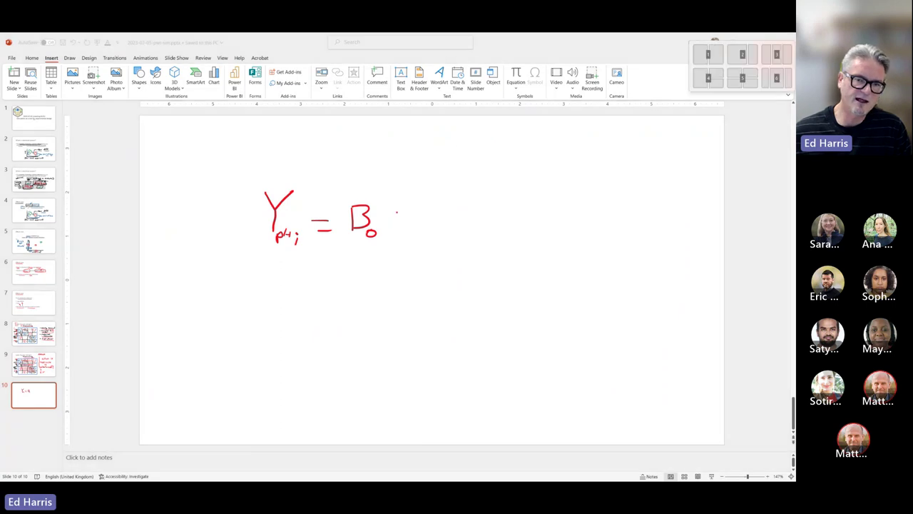
{"action": "mouse_move", "coordinate": [398, 211]}
{"action": "left_mouse_down"}
{"action": "mouse_move", "coordinate": [397, 226]}
{"action": "mouse_move", "coordinate": [408, 218]}
{"action": "mouse_move", "coordinate": [427, 239]}
{"action": "left_mouse_up"}
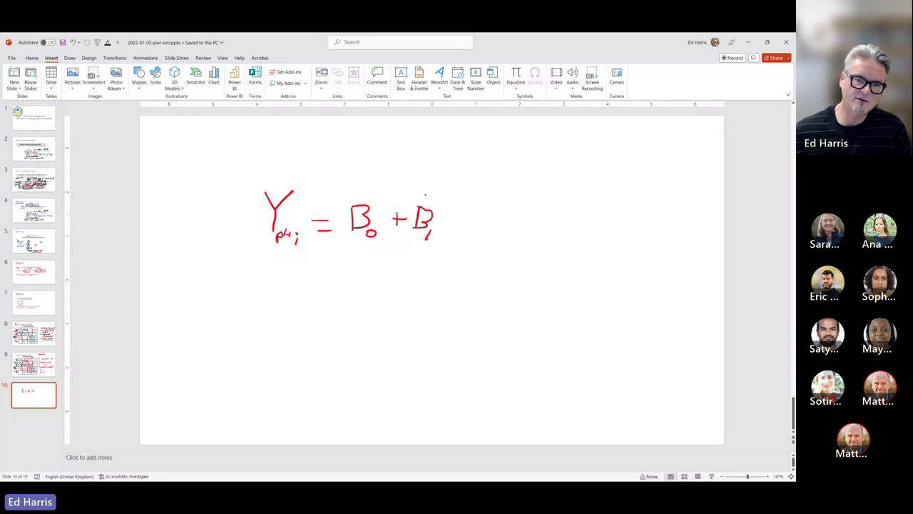
{"action": "mouse_move", "coordinate": [425, 194]}
{"action": "left_mouse_down"}
{"action": "mouse_move", "coordinate": [455, 196]}
{"action": "mouse_move", "coordinate": [463, 227]}
{"action": "left_mouse_up"}
{"action": "mouse_move", "coordinate": [458, 223]}
{"action": "left_mouse_down"}
{"action": "mouse_move", "coordinate": [491, 231]}
{"action": "mouse_move", "coordinate": [501, 216]}
{"action": "mouse_move", "coordinate": [509, 240]}
{"action": "left_mouse_up"}
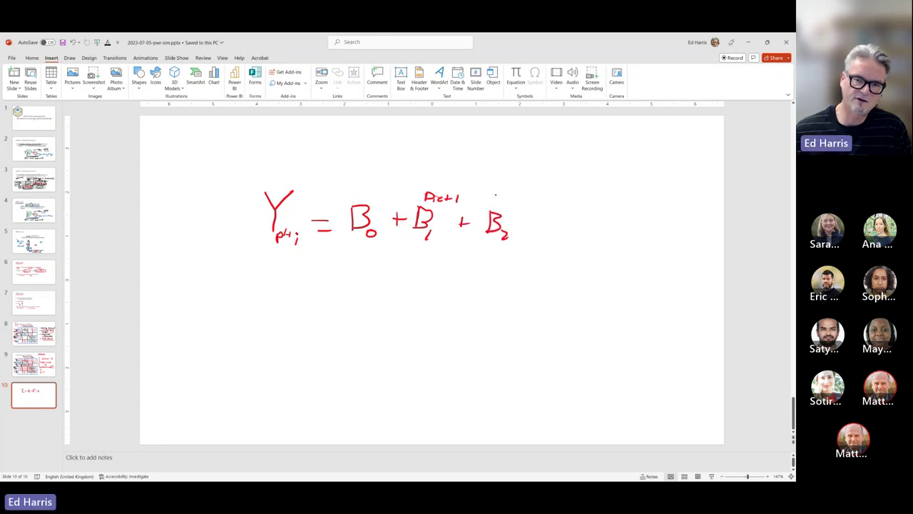
Step: Finish the equation with B2 (labelled Diet2), the random-effect term (g_i) and the error term ε
{"action": "mouse_move", "coordinate": [493, 192]}
{"action": "left_mouse_down"}
{"action": "mouse_move", "coordinate": [494, 203]}
{"action": "mouse_move", "coordinate": [516, 204]}
{"action": "left_mouse_up"}
{"action": "mouse_move", "coordinate": [521, 195]}
{"action": "left_mouse_down"}
{"action": "mouse_move", "coordinate": [520, 204]}
{"action": "mouse_move", "coordinate": [525, 198]}
{"action": "left_mouse_up"}
{"action": "left_click_drag", "start_coordinate": [528, 195], "coordinate": [544, 231]}
{"action": "left_click_drag", "start_coordinate": [537, 226], "coordinate": [553, 226]}
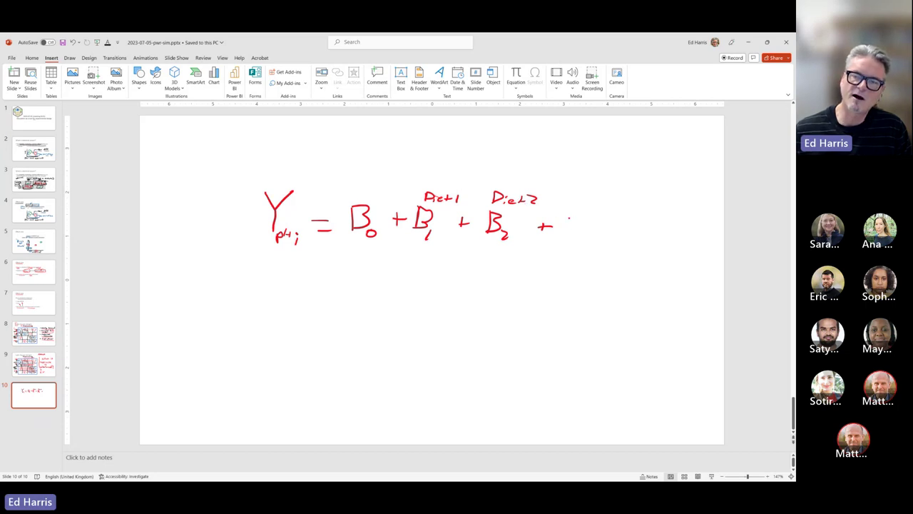
{"action": "mouse_move", "coordinate": [575, 204]}
{"action": "left_mouse_down"}
{"action": "mouse_move", "coordinate": [572, 230]}
{"action": "mouse_move", "coordinate": [590, 241]}
{"action": "left_mouse_up"}
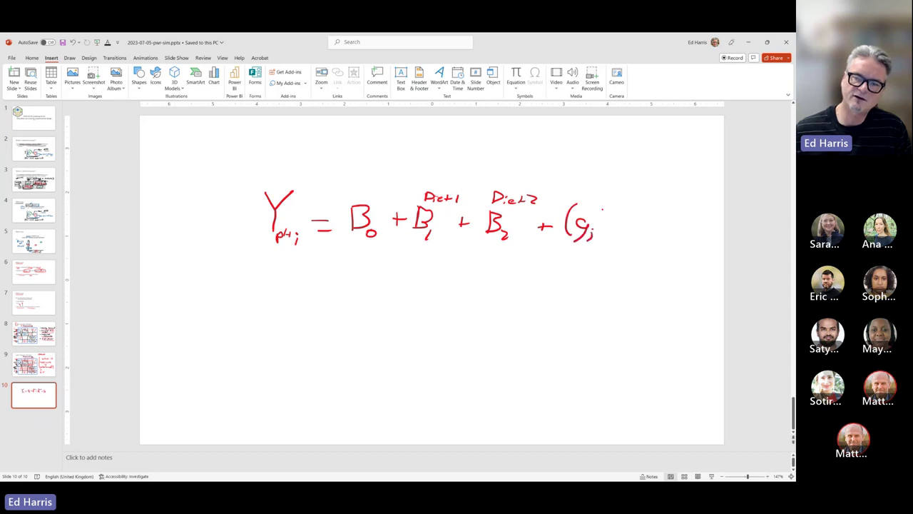
{"action": "left_click_drag", "start_coordinate": [602, 205], "coordinate": [599, 240]}
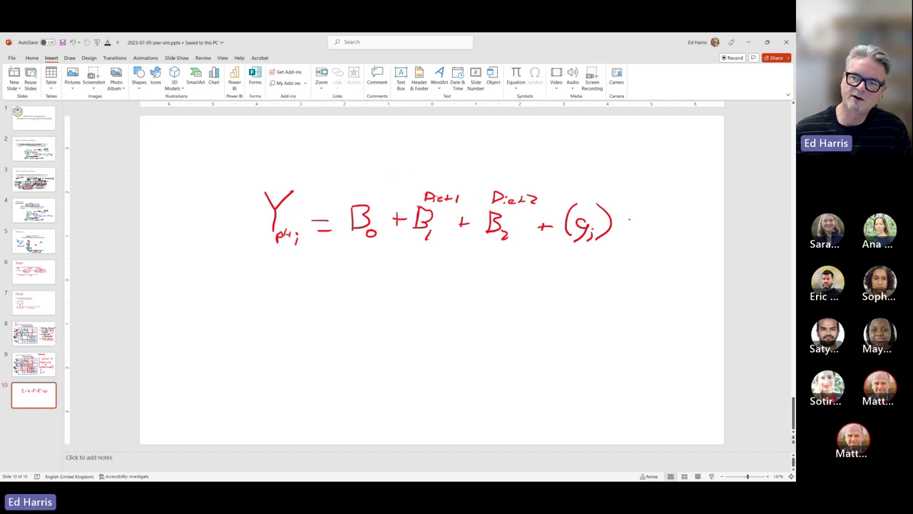
{"action": "left_click_drag", "start_coordinate": [629, 218], "coordinate": [627, 229]}
{"action": "left_click_drag", "start_coordinate": [625, 223], "coordinate": [658, 228]}
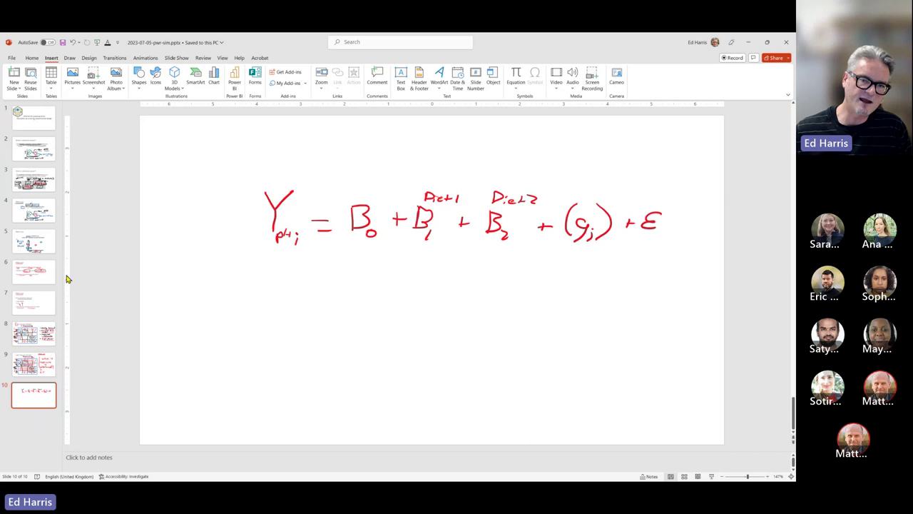
Step: Draw downward arrows pointing at B0, B1, B2 and (g_i)
{"action": "mouse_move", "coordinate": [399, 154]}
{"action": "left_mouse_down"}
{"action": "mouse_move", "coordinate": [369, 184]}
{"action": "mouse_move", "coordinate": [388, 180]}
{"action": "mouse_move", "coordinate": [372, 174]}
{"action": "left_mouse_up"}
{"action": "mouse_move", "coordinate": [460, 148]}
{"action": "left_mouse_down"}
{"action": "mouse_move", "coordinate": [425, 180]}
{"action": "mouse_move", "coordinate": [447, 174]}
{"action": "left_mouse_up"}
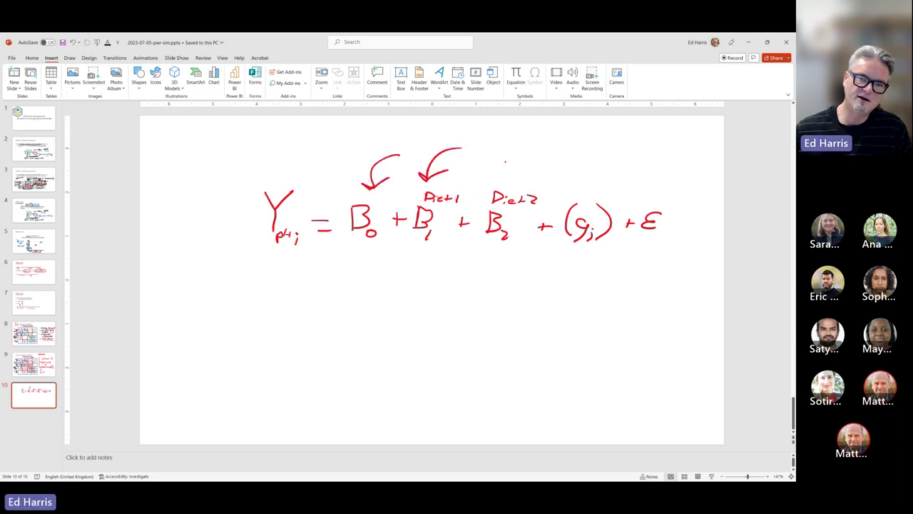
{"action": "mouse_move", "coordinate": [521, 155]}
{"action": "left_mouse_down"}
{"action": "mouse_move", "coordinate": [502, 174]}
{"action": "mouse_move", "coordinate": [521, 174]}
{"action": "left_mouse_up"}
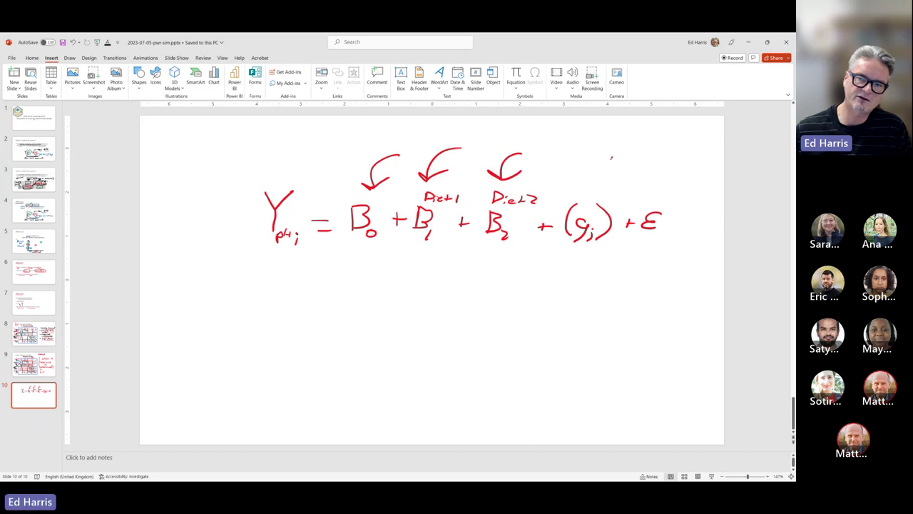
{"action": "mouse_move", "coordinate": [612, 156]}
{"action": "left_mouse_down"}
{"action": "mouse_move", "coordinate": [594, 191]}
{"action": "mouse_move", "coordinate": [614, 181]}
{"action": "left_mouse_up"}
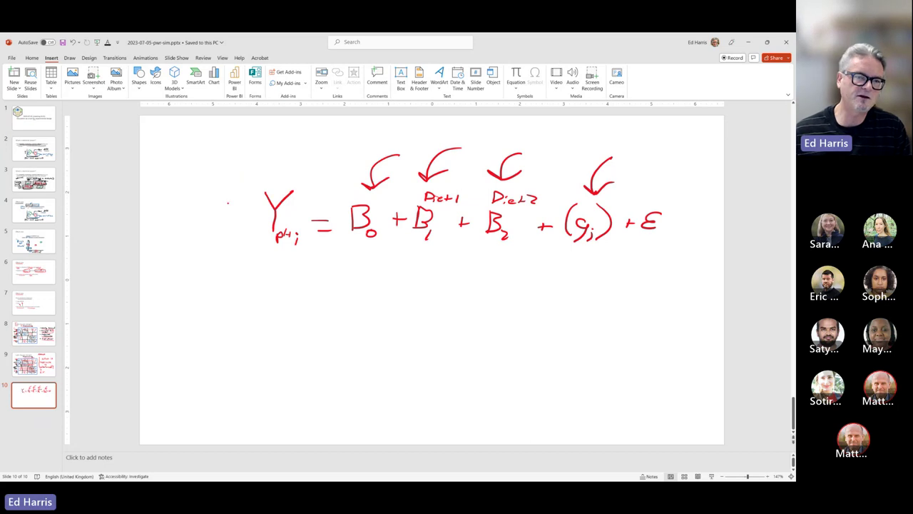
Step: Ink arrows pointing at Y from the left and from above, plus empty L-shaped axes below the equation
{"action": "left_click_drag", "start_coordinate": [189, 215], "coordinate": [250, 216]}
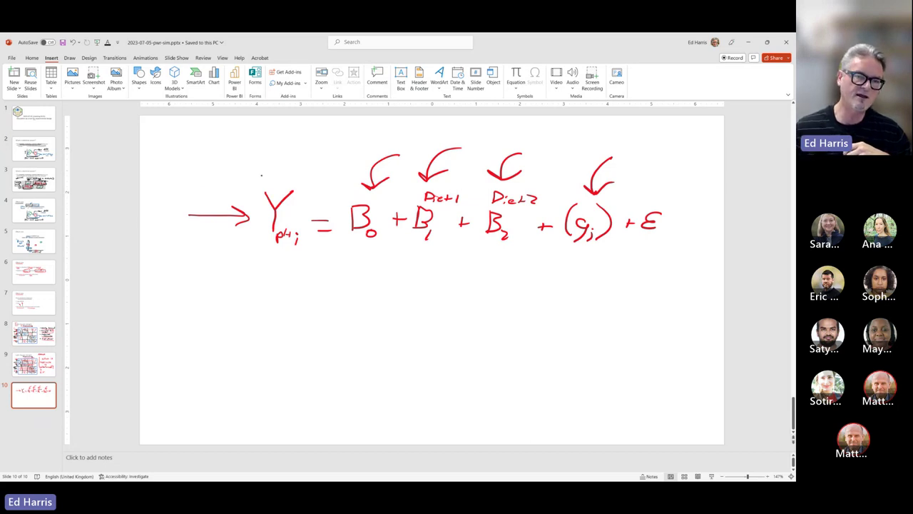
{"action": "mouse_move", "coordinate": [290, 136]}
{"action": "left_mouse_down"}
{"action": "mouse_move", "coordinate": [300, 165]}
{"action": "mouse_move", "coordinate": [319, 174]}
{"action": "left_mouse_up"}
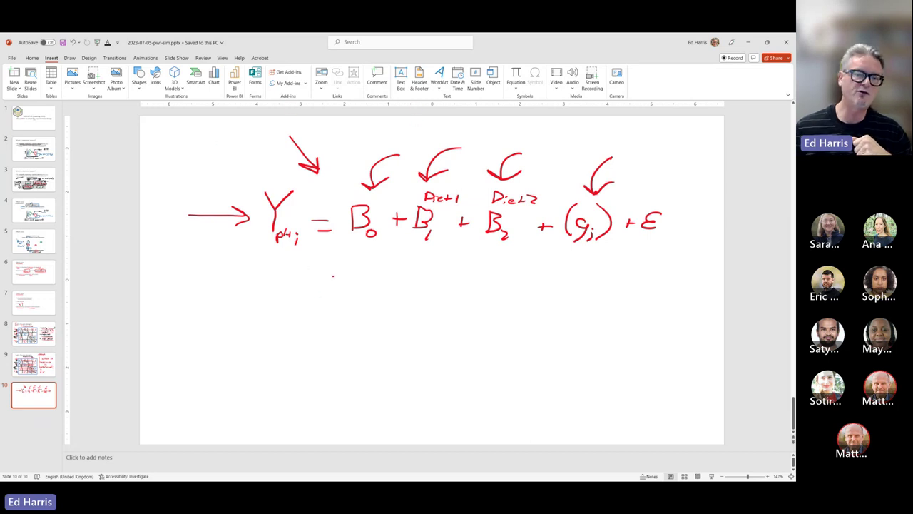
{"action": "mouse_move", "coordinate": [334, 276]}
{"action": "left_mouse_down"}
{"action": "mouse_move", "coordinate": [322, 384]}
{"action": "mouse_move", "coordinate": [546, 387]}
{"action": "left_mouse_up"}
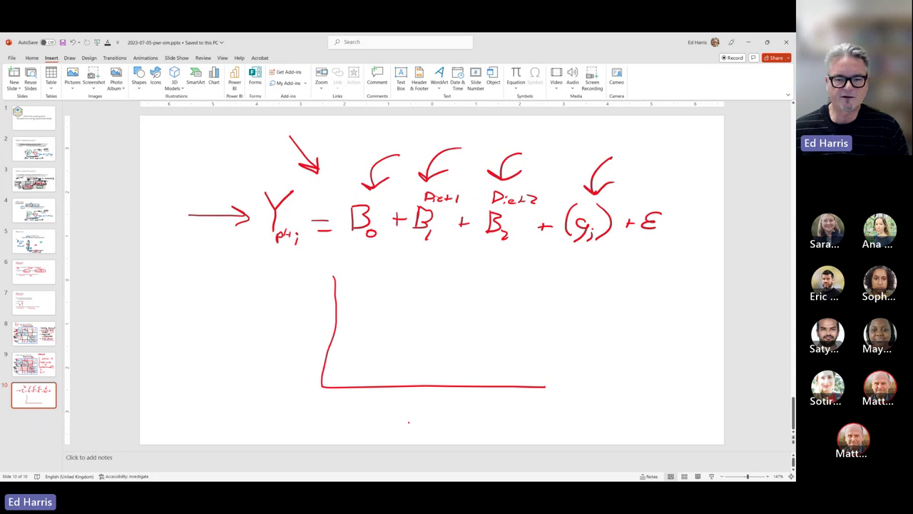
Step: Label the axes N and Power, and mark and box 6, 7 and 8 along N
{"action": "left_click_drag", "start_coordinate": [409, 422], "coordinate": [426, 410]}
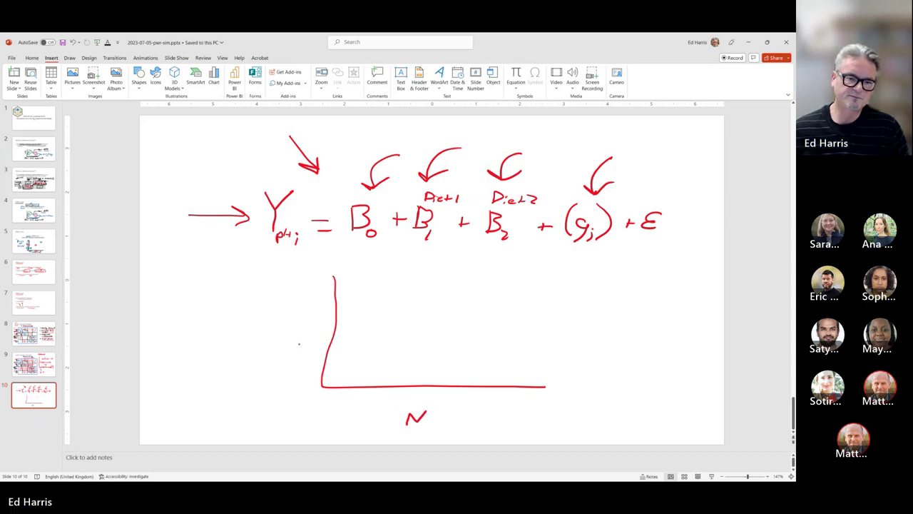
{"action": "mouse_move", "coordinate": [281, 311]}
{"action": "left_mouse_down"}
{"action": "mouse_move", "coordinate": [281, 329]}
{"action": "mouse_move", "coordinate": [320, 295]}
{"action": "left_mouse_up"}
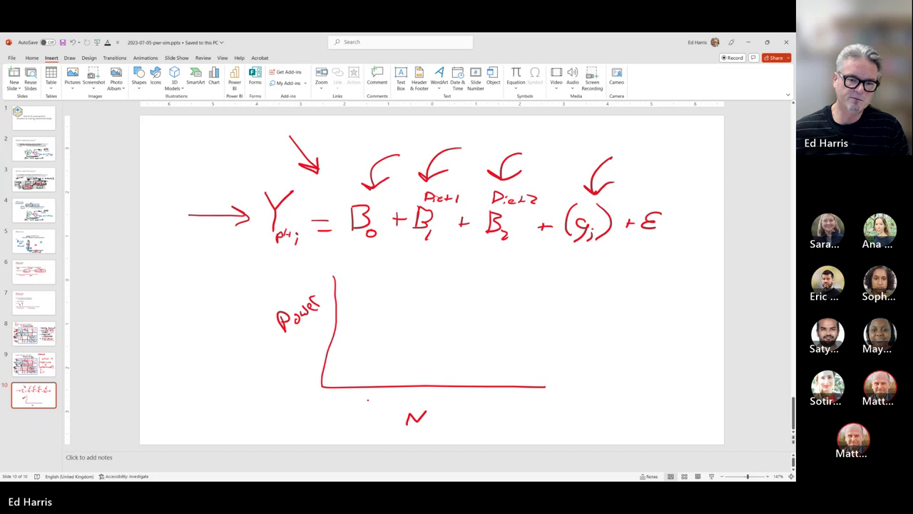
{"action": "left_click_drag", "start_coordinate": [372, 391], "coordinate": [368, 401]}
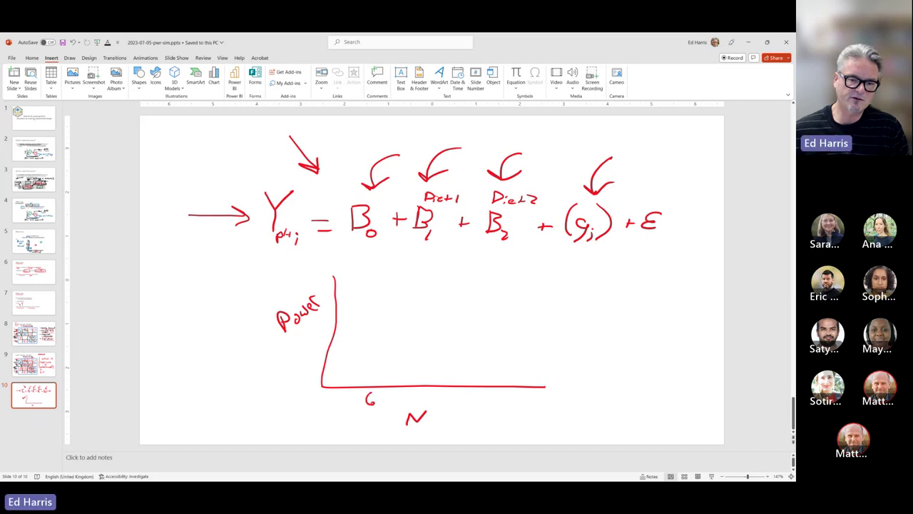
{"action": "left_click_drag", "start_coordinate": [430, 392], "coordinate": [439, 401]}
{"action": "mouse_move", "coordinate": [502, 393]}
{"action": "left_mouse_down"}
{"action": "mouse_move", "coordinate": [499, 401]}
{"action": "mouse_move", "coordinate": [508, 394]}
{"action": "left_mouse_up"}
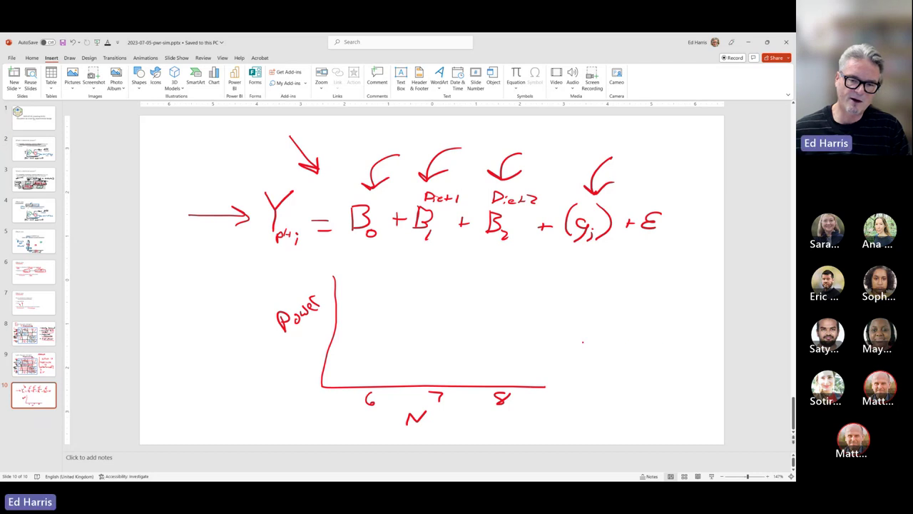
{"action": "mouse_move", "coordinate": [488, 389]}
{"action": "left_mouse_down"}
{"action": "mouse_move", "coordinate": [522, 410]}
{"action": "mouse_move", "coordinate": [524, 390]}
{"action": "mouse_move", "coordinate": [489, 388]}
{"action": "left_mouse_up"}
{"action": "mouse_move", "coordinate": [420, 391]}
{"action": "left_mouse_down"}
{"action": "mouse_move", "coordinate": [451, 408]}
{"action": "mouse_move", "coordinate": [452, 392]}
{"action": "mouse_move", "coordinate": [422, 388]}
{"action": "left_mouse_up"}
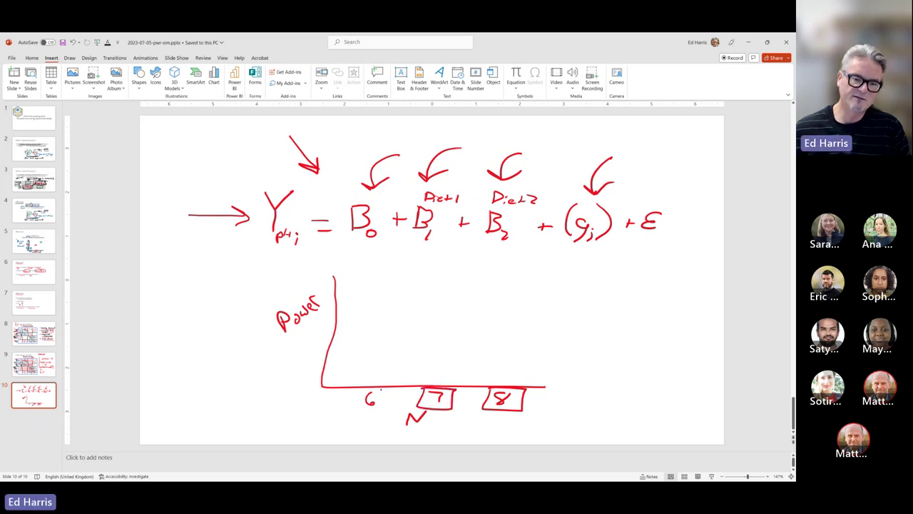
{"action": "mouse_move", "coordinate": [381, 388]}
{"action": "left_mouse_down"}
{"action": "mouse_move", "coordinate": [359, 386]}
{"action": "mouse_move", "coordinate": [352, 411]}
{"action": "mouse_move", "coordinate": [384, 389]}
{"action": "left_mouse_up"}
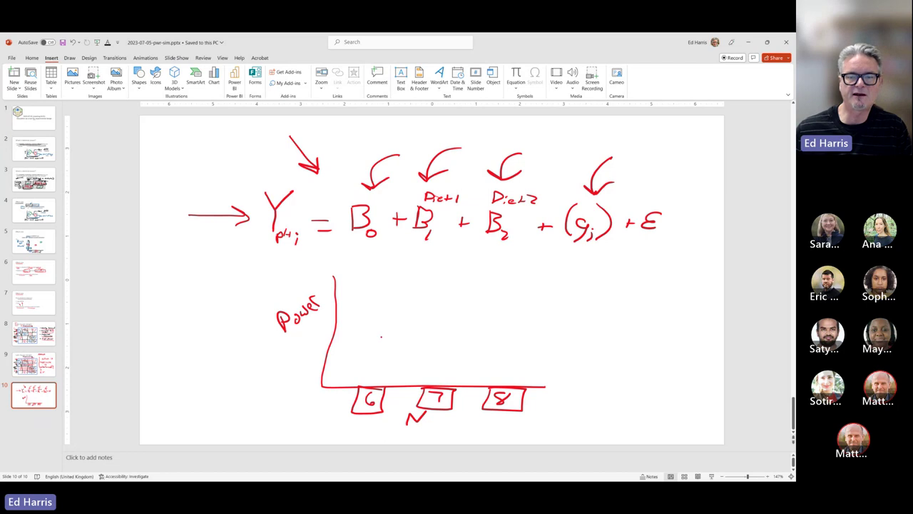
Step: Sketch three rising power lines with arrows pointing at their ends
{"action": "left_click_drag", "start_coordinate": [372, 338], "coordinate": [491, 312]}
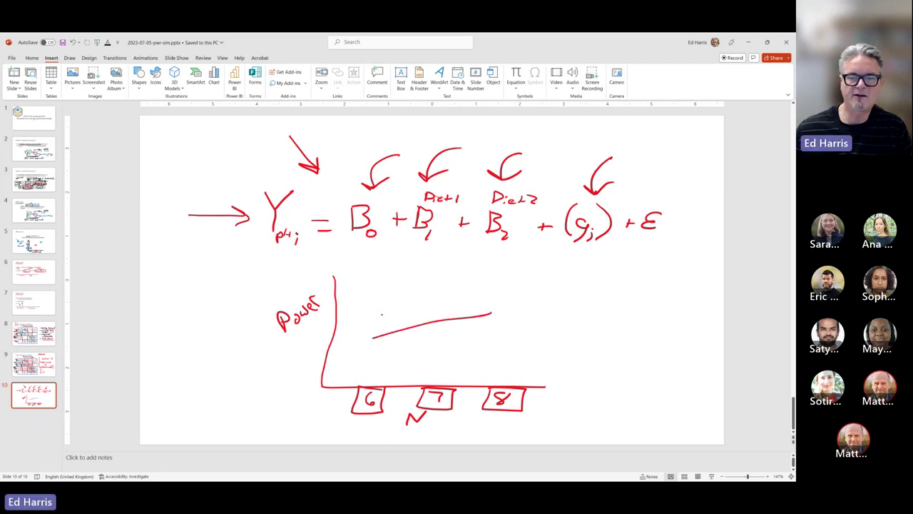
{"action": "left_click_drag", "start_coordinate": [382, 313], "coordinate": [498, 290]}
{"action": "left_click_drag", "start_coordinate": [367, 300], "coordinate": [485, 274]}
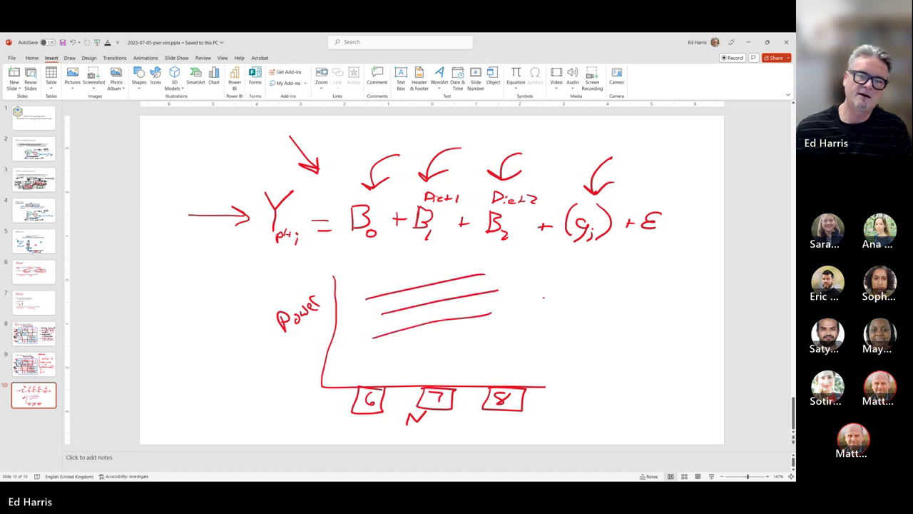
{"action": "left_click_drag", "start_coordinate": [559, 276], "coordinate": [505, 274]}
{"action": "mouse_move", "coordinate": [520, 270]}
{"action": "left_mouse_down"}
{"action": "mouse_move", "coordinate": [530, 270]}
{"action": "mouse_move", "coordinate": [506, 290]}
{"action": "mouse_move", "coordinate": [536, 294]}
{"action": "mouse_move", "coordinate": [505, 311]}
{"action": "left_mouse_up"}
Step: Annotate the lines with 'effect size' and mark effect size varying up and down
{"action": "mouse_move", "coordinate": [524, 306]}
{"action": "left_mouse_down"}
{"action": "mouse_move", "coordinate": [624, 282]}
{"action": "mouse_move", "coordinate": [627, 296]}
{"action": "mouse_move", "coordinate": [642, 278]}
{"action": "mouse_move", "coordinate": [664, 292]}
{"action": "left_mouse_up"}
{"action": "left_click_drag", "start_coordinate": [682, 285], "coordinate": [670, 294]}
{"action": "left_click_drag", "start_coordinate": [676, 281], "coordinate": [689, 292]}
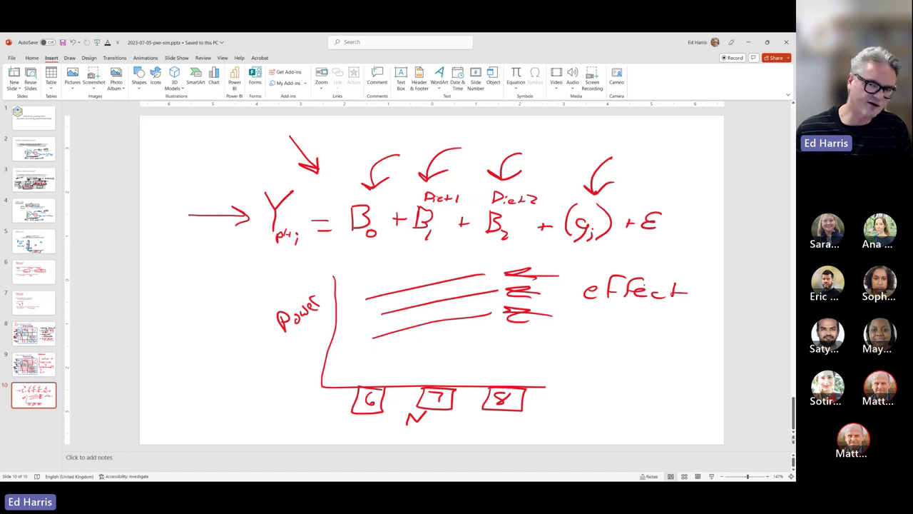
{"action": "left_click", "coordinate": [640, 314]}
{"action": "mouse_move", "coordinate": [612, 307]}
{"action": "left_mouse_down"}
{"action": "mouse_move", "coordinate": [642, 316]}
{"action": "mouse_move", "coordinate": [620, 315]}
{"action": "mouse_move", "coordinate": [686, 321]}
{"action": "left_mouse_up"}
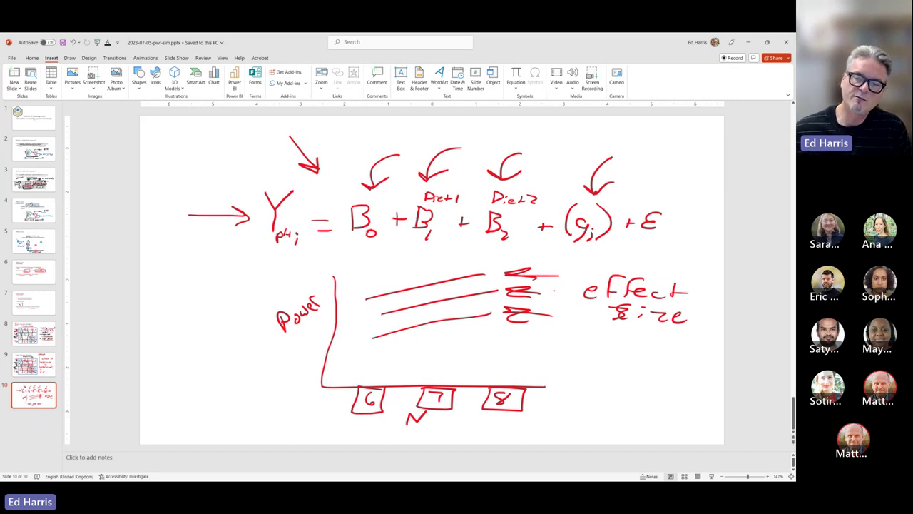
{"action": "mouse_move", "coordinate": [545, 288]}
{"action": "left_mouse_down"}
{"action": "mouse_move", "coordinate": [545, 297]}
{"action": "mouse_move", "coordinate": [558, 288]}
{"action": "mouse_move", "coordinate": [559, 305]}
{"action": "mouse_move", "coordinate": [568, 272]}
{"action": "mouse_move", "coordinate": [577, 277]}
{"action": "mouse_move", "coordinate": [565, 314]}
{"action": "left_mouse_up"}
{"action": "left_click_drag", "start_coordinate": [555, 308], "coordinate": [574, 308]}
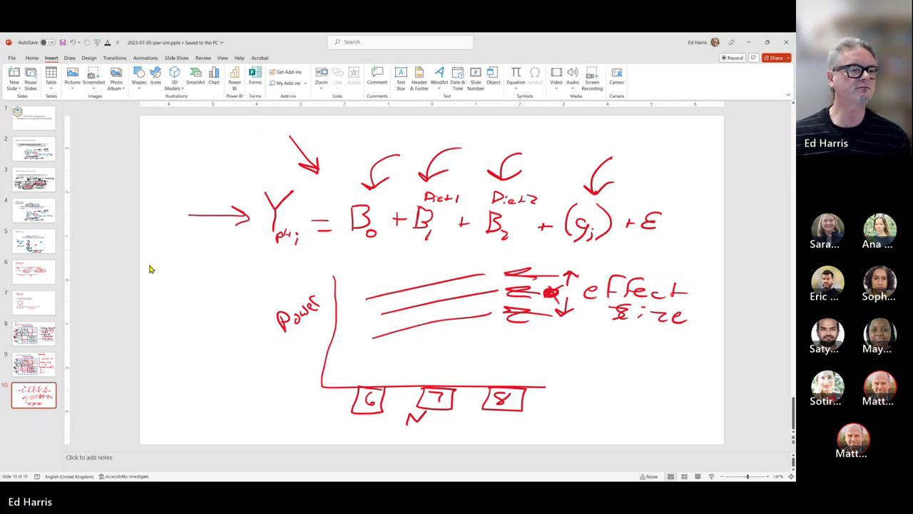
Step: In RStudio, run the library calls on lines 3–15 of power-sim.R and enlarge the script editor pane
{"action": "key", "text": "alt+Tab"}
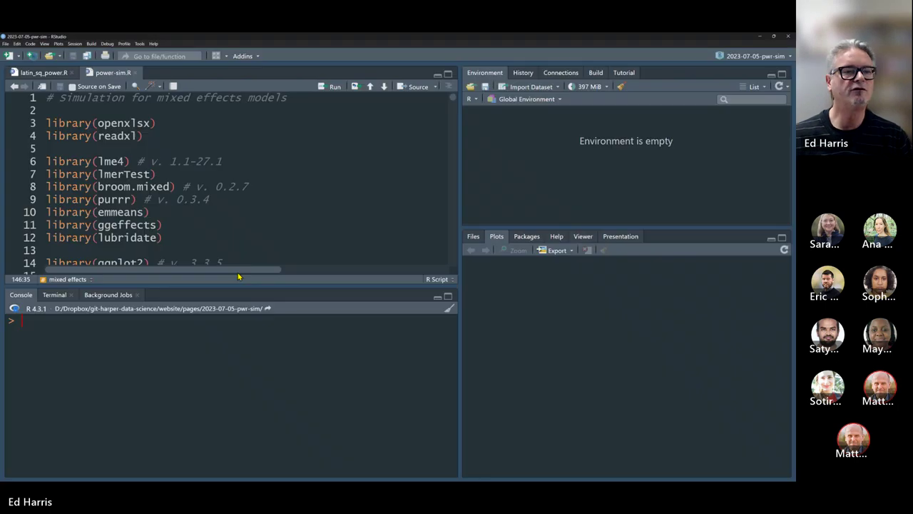
{"action": "left_click", "coordinate": [47, 128]}
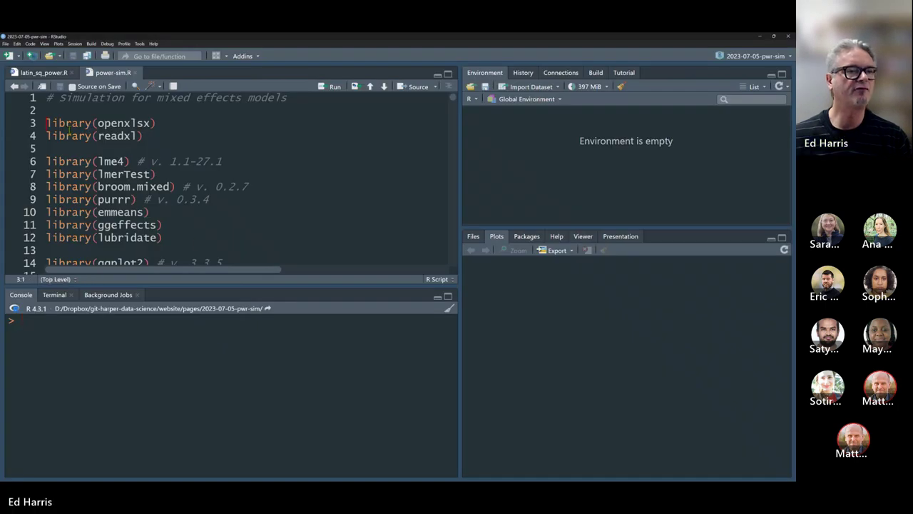
{"action": "scroll", "coordinate": [232, 211], "scroll_direction": "down", "scroll_amount": 2}
{"action": "left_click", "coordinate": [210, 208], "text": "shift"}
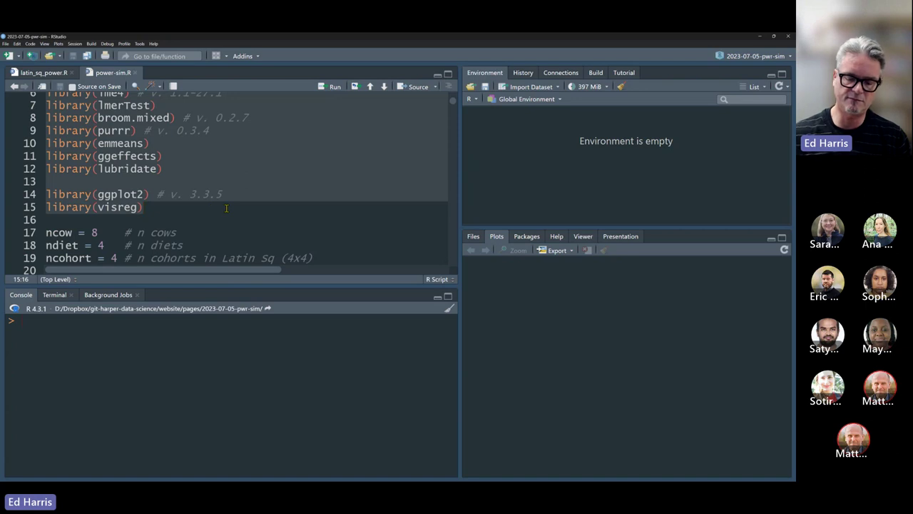
{"action": "key", "text": "ctrl+Return"}
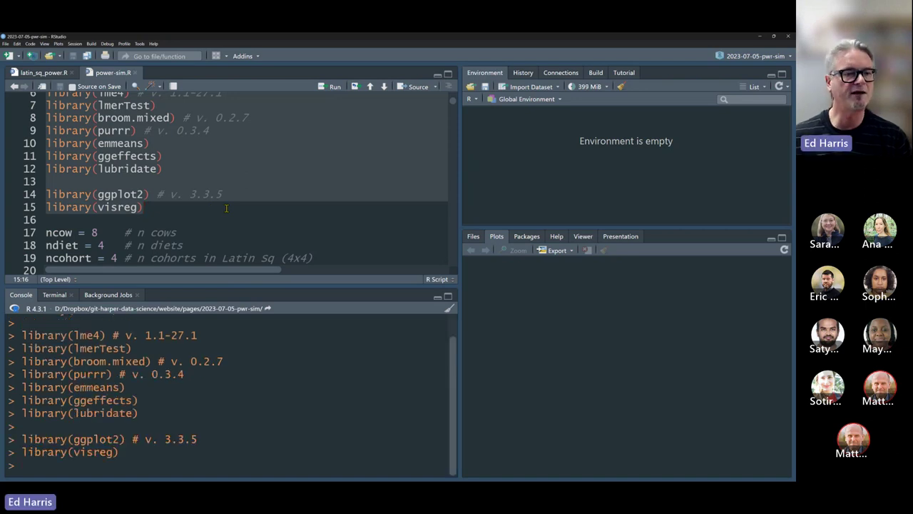
{"action": "scroll", "coordinate": [235, 217], "scroll_direction": "down", "scroll_amount": 1}
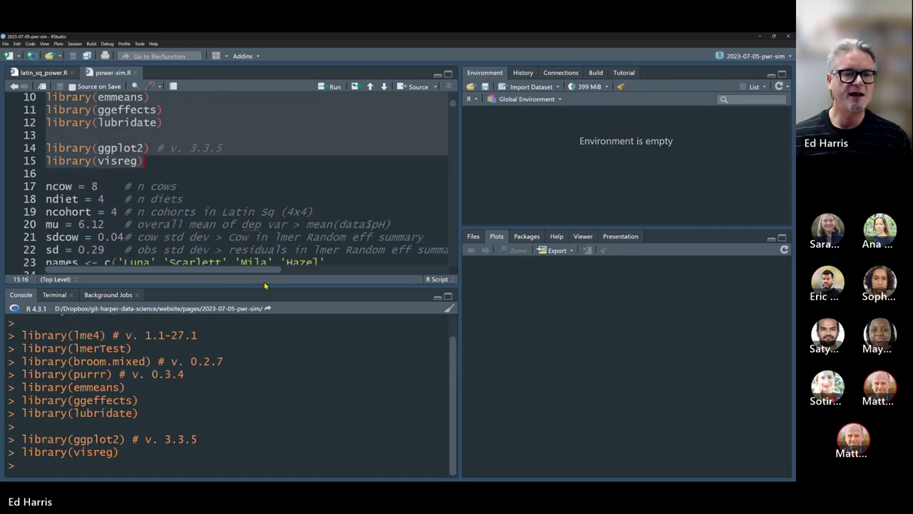
{"action": "left_click_drag", "start_coordinate": [263, 286], "coordinate": [257, 327]}
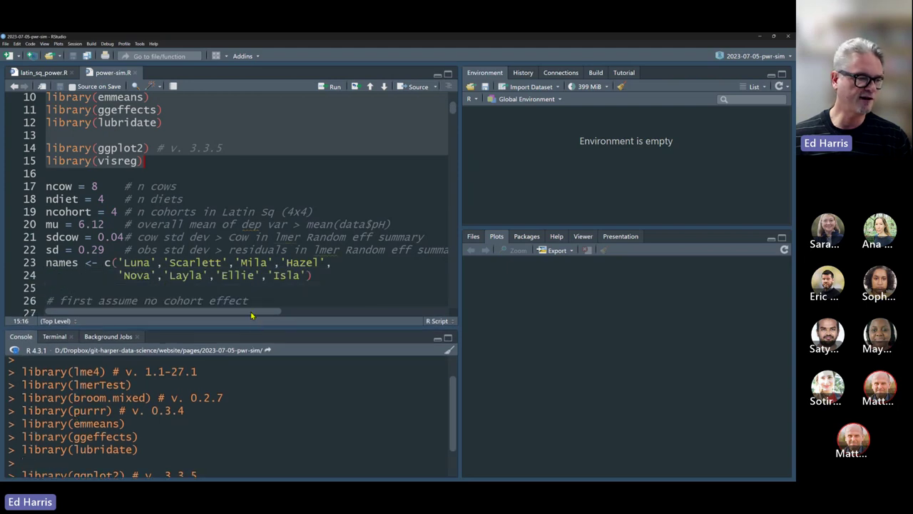
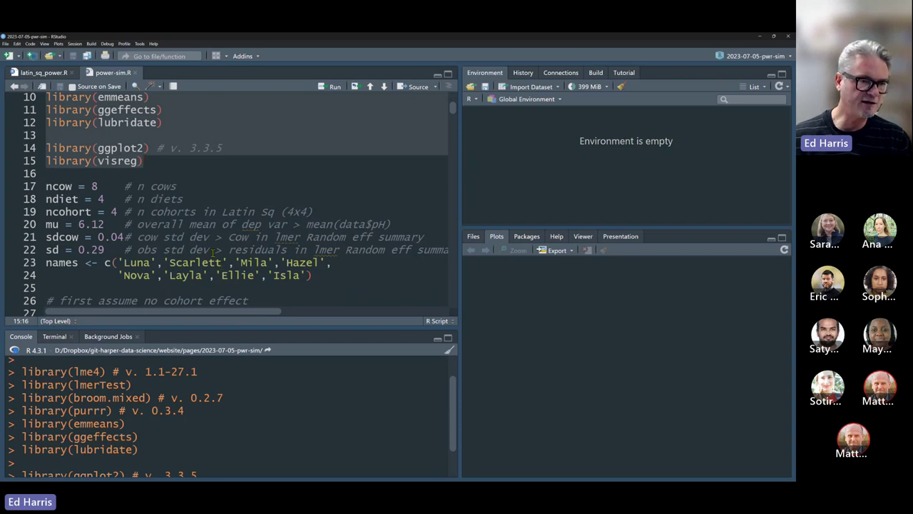
Step: Run lines 17–24: ncow 8, ndiet 4, ncohort 4, mu 6.12, sdcow 0.04, sd 0.29, cow names
{"action": "left_click", "coordinate": [119, 187]}
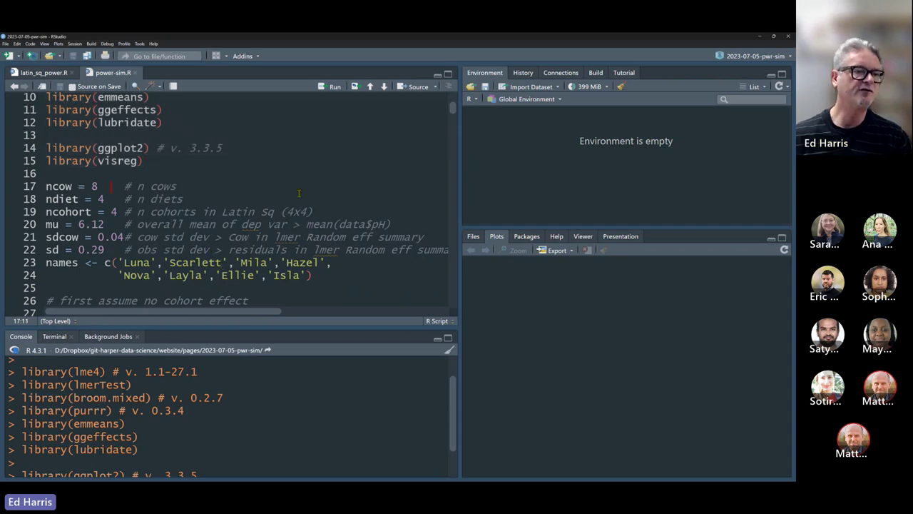
{"action": "key", "text": "ctrl+Return"}
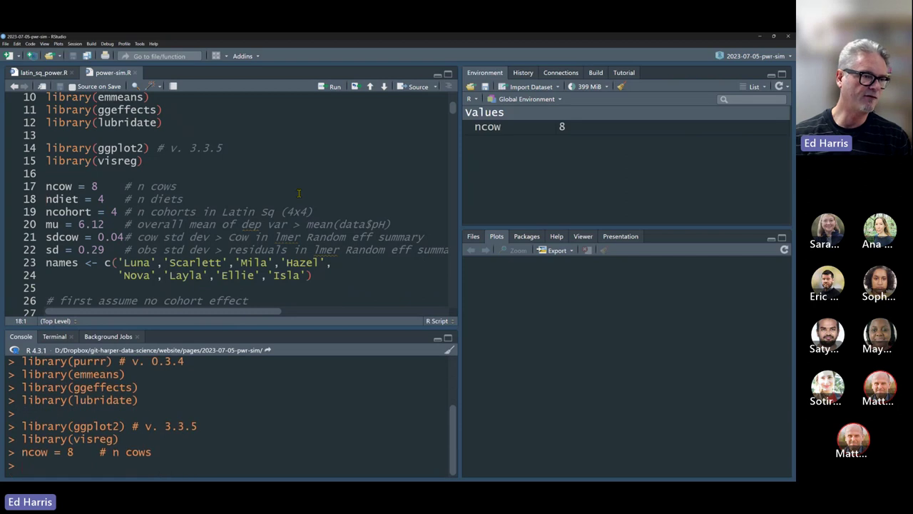
{"action": "key", "text": "ctrl+Return"}
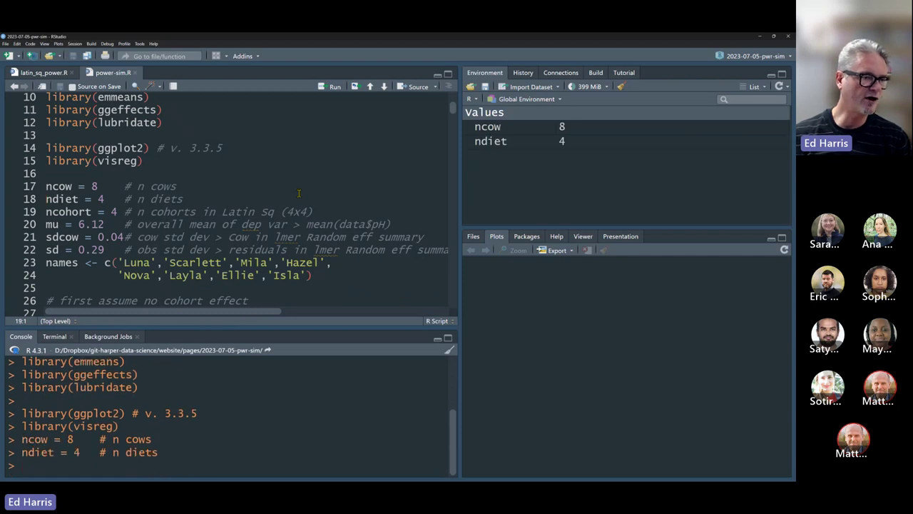
{"action": "key", "text": "ctrl+Return"}
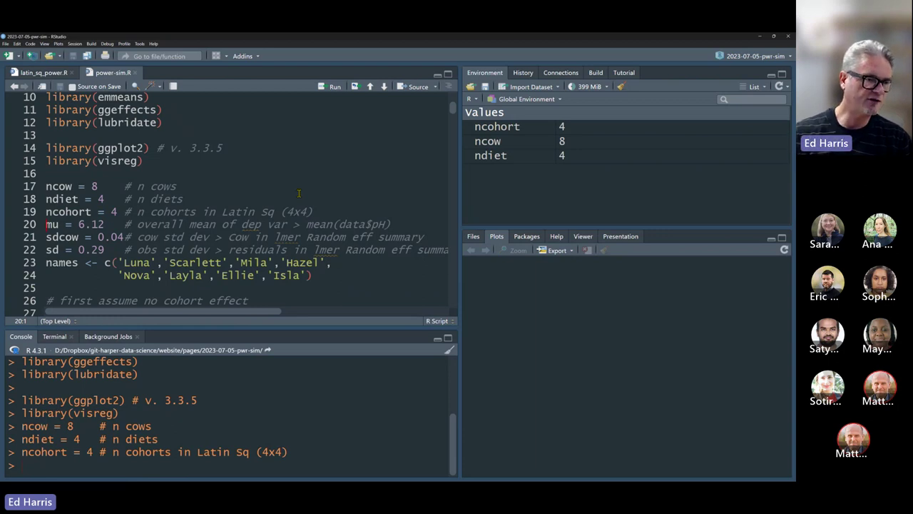
{"action": "key", "text": "ctrl+Return"}
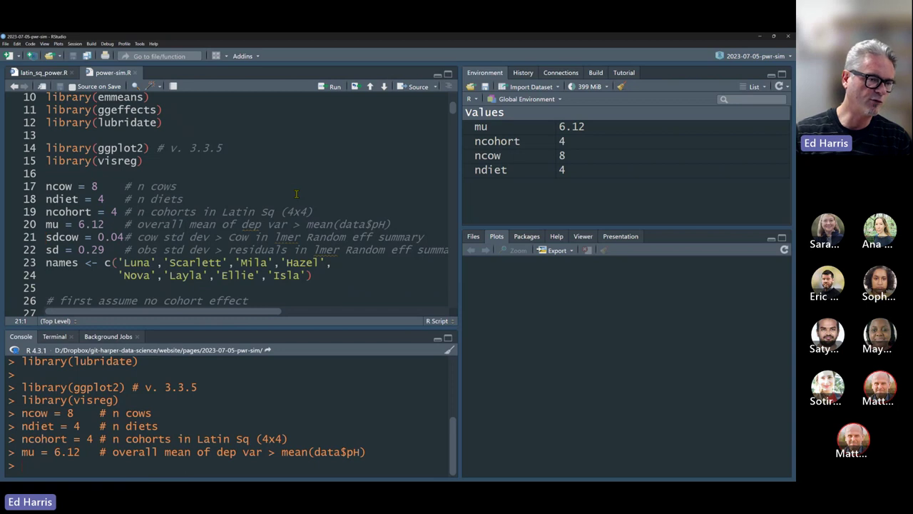
{"action": "key", "text": "ctrl+Return"}
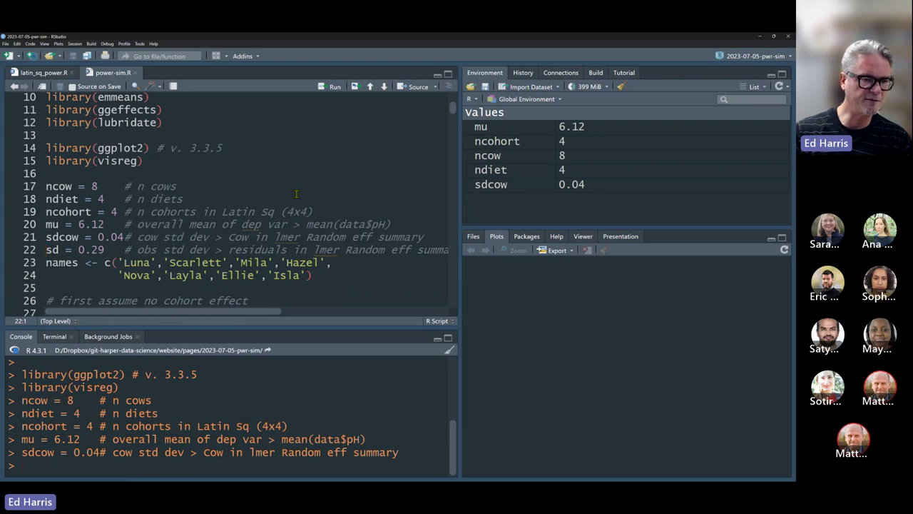
{"action": "key", "text": "ctrl+Return"}
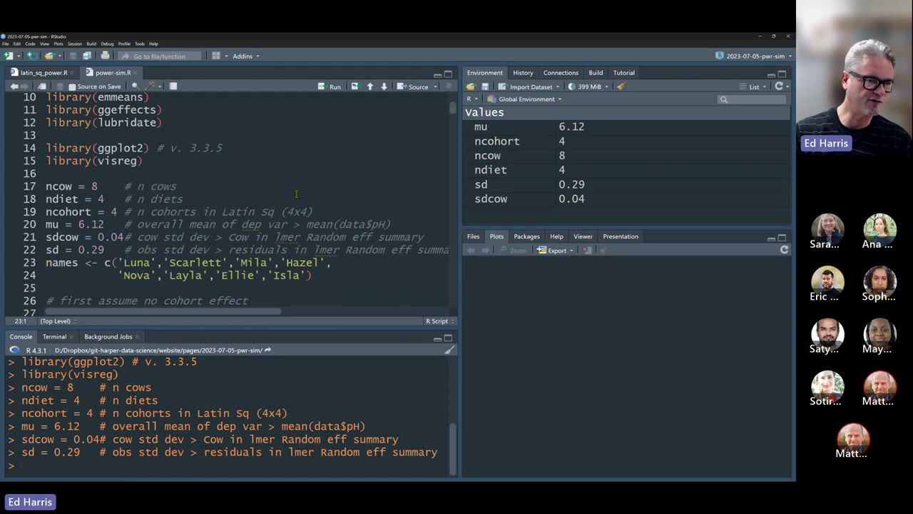
{"action": "key", "text": "ctrl+Return"}
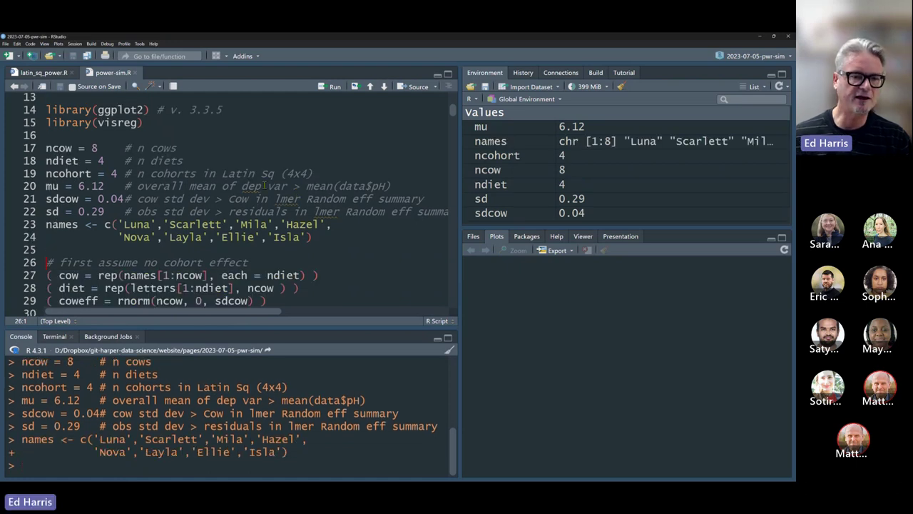
{"action": "scroll", "coordinate": [325, 206], "scroll_direction": "down", "scroll_amount": 2}
{"action": "key", "text": "Down"}
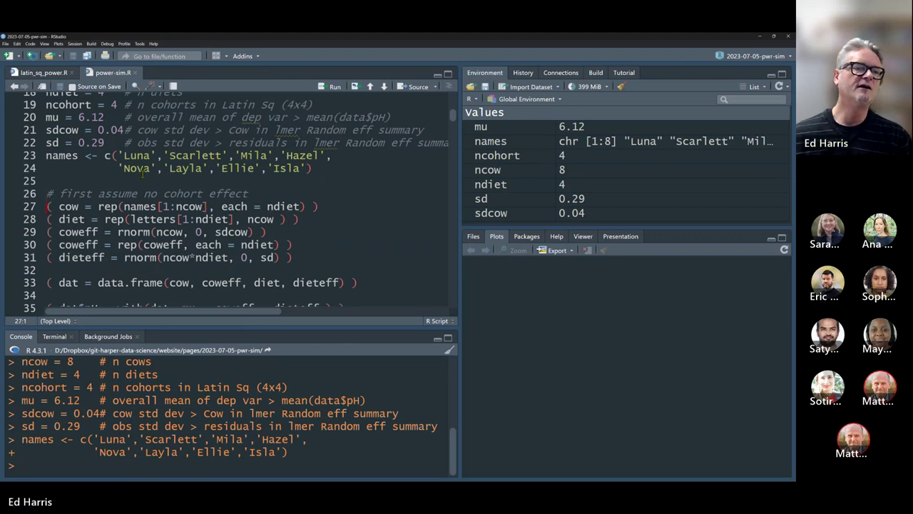
{"action": "scroll", "coordinate": [329, 259], "scroll_direction": "down", "scroll_amount": 3}
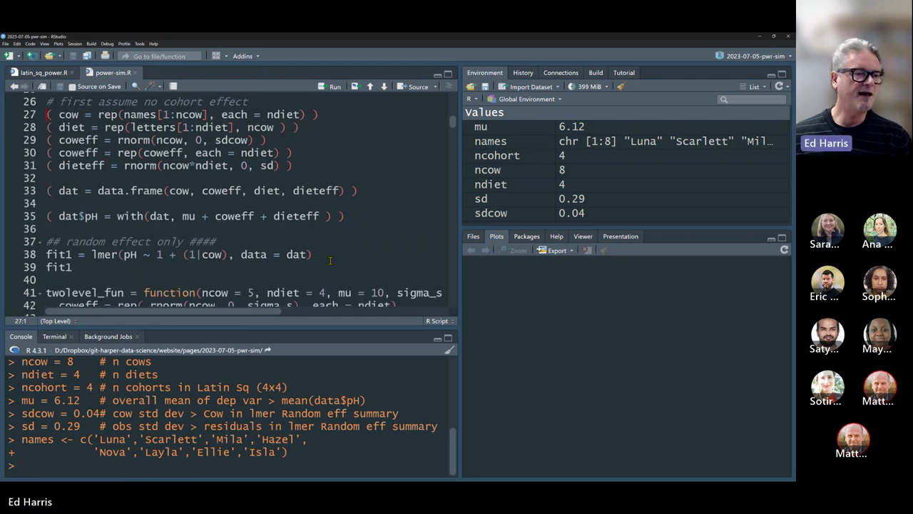
{"action": "scroll", "coordinate": [337, 243], "scroll_direction": "up", "scroll_amount": 1}
{"action": "left_click_drag", "start_coordinate": [47, 238], "coordinate": [28, 137]}
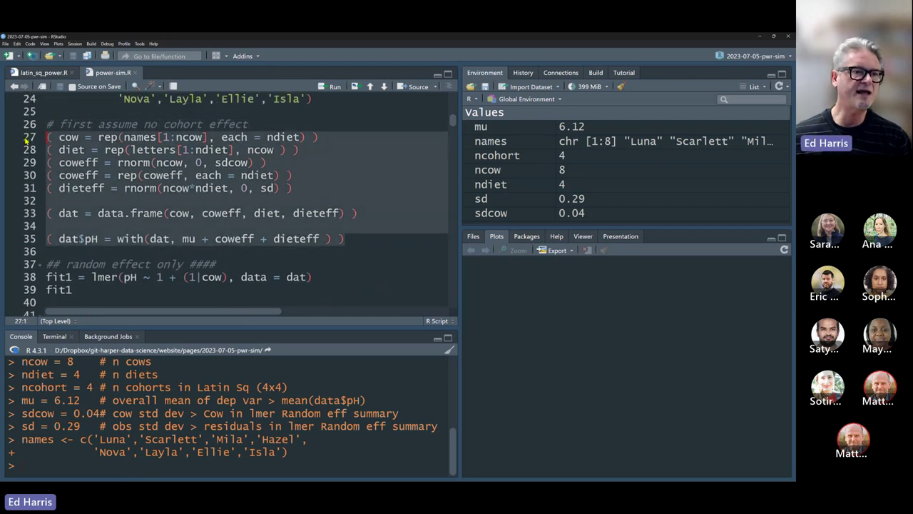
{"action": "key", "text": "ctrl+Right"}
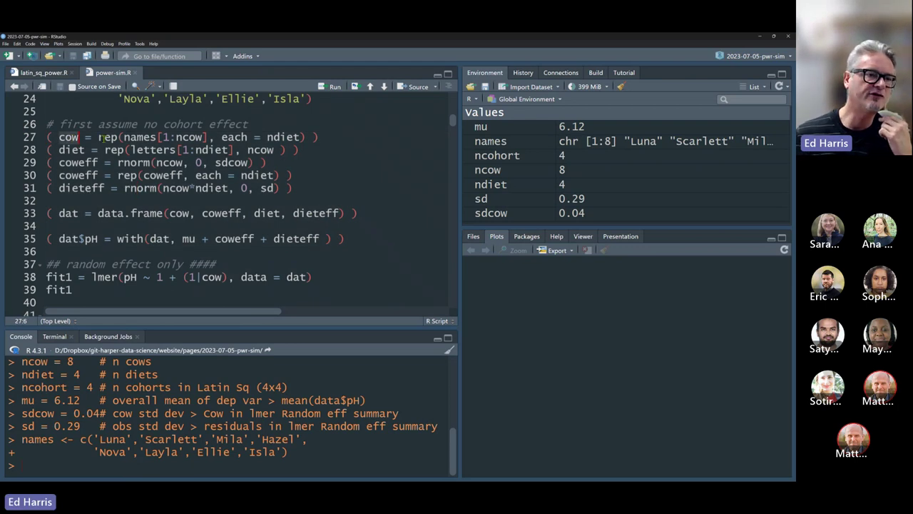
{"action": "left_click_drag", "start_coordinate": [100, 137], "coordinate": [300, 137]}
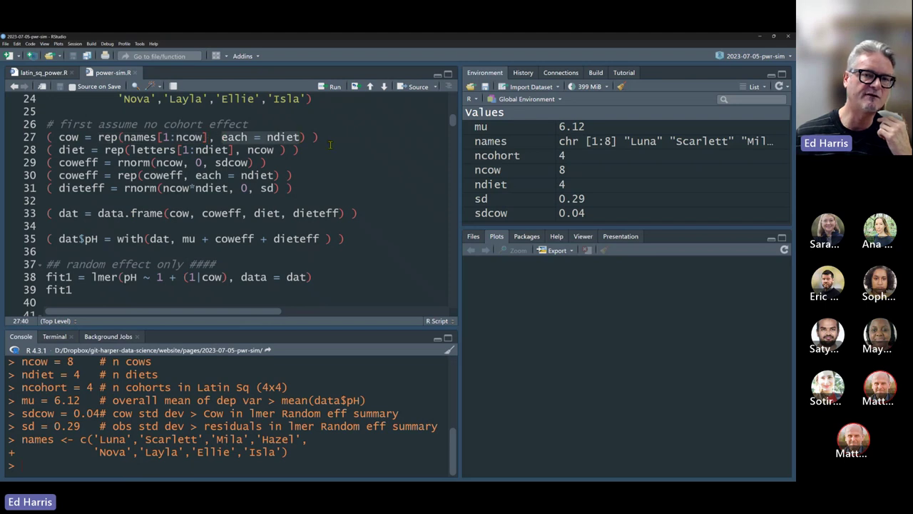
{"action": "left_click", "coordinate": [330, 140]}
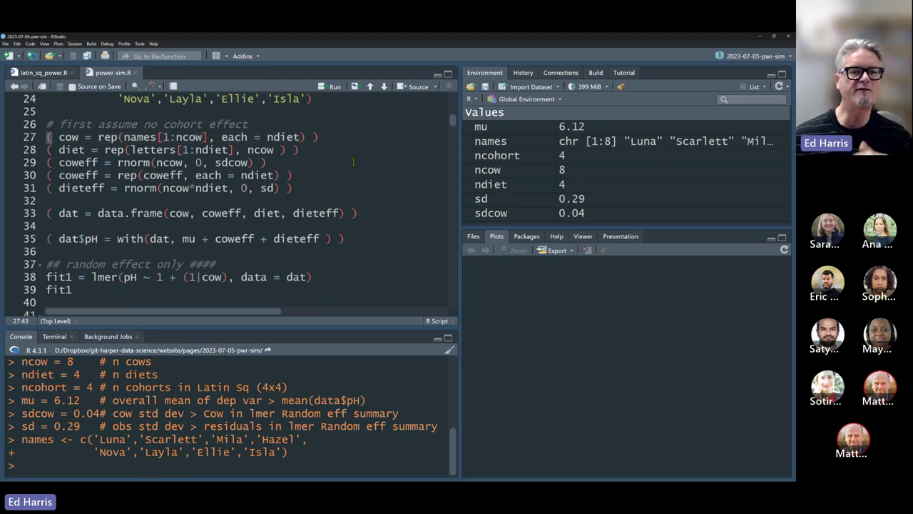
{"action": "scroll", "coordinate": [321, 205], "scroll_direction": "up", "scroll_amount": 2}
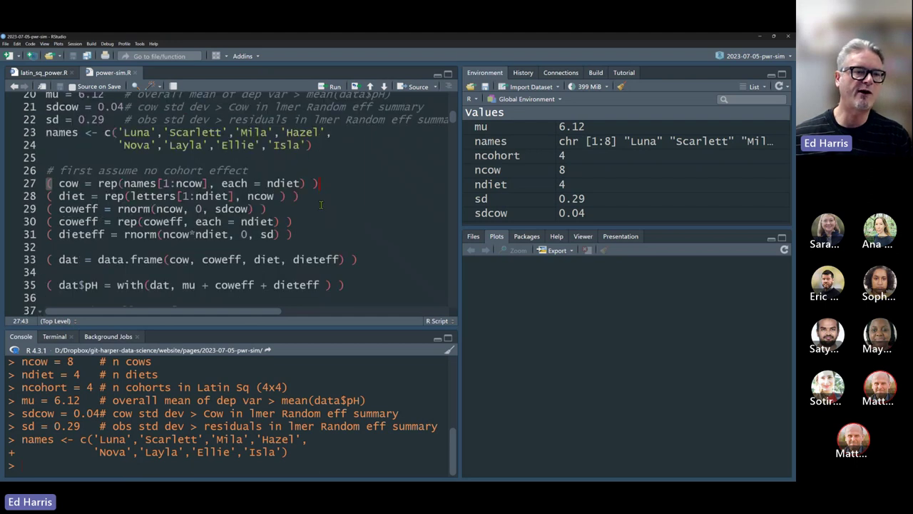
{"action": "scroll", "coordinate": [321, 205], "scroll_direction": "up", "scroll_amount": 2}
{"action": "double_click", "coordinate": [284, 206]}
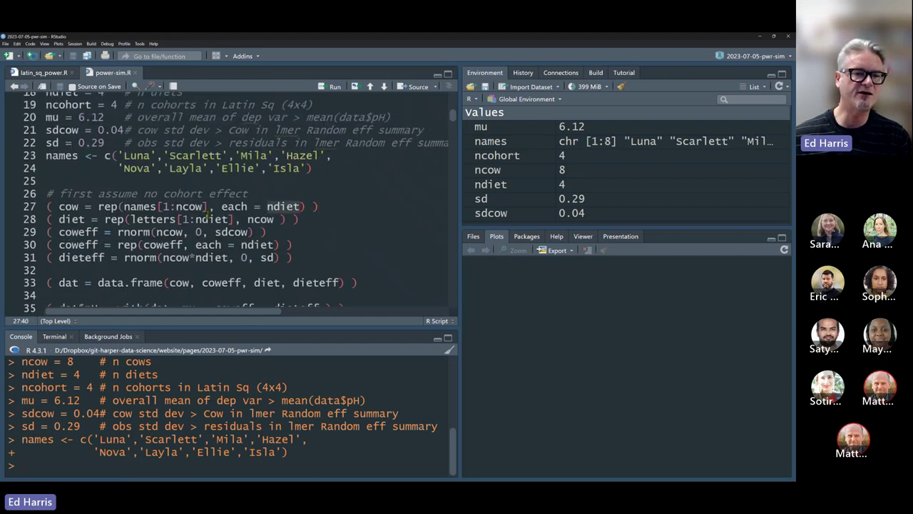
{"action": "double_click", "coordinate": [187, 206]}
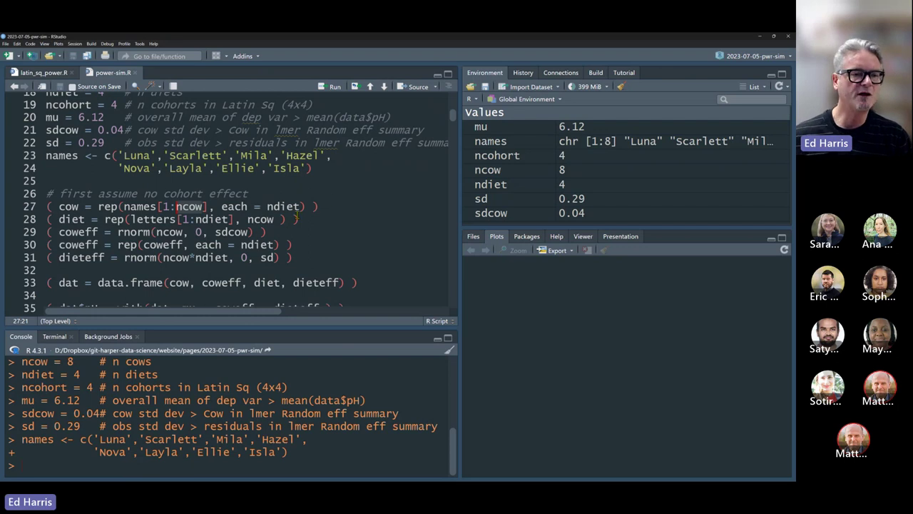
{"action": "double_click", "coordinate": [69, 206]}
{"action": "double_click", "coordinate": [71, 219]}
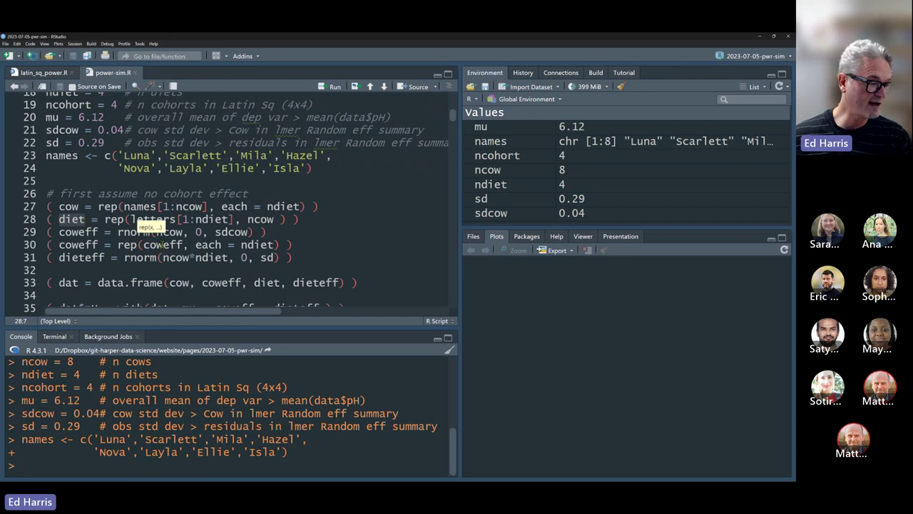
{"action": "double_click", "coordinate": [80, 233]}
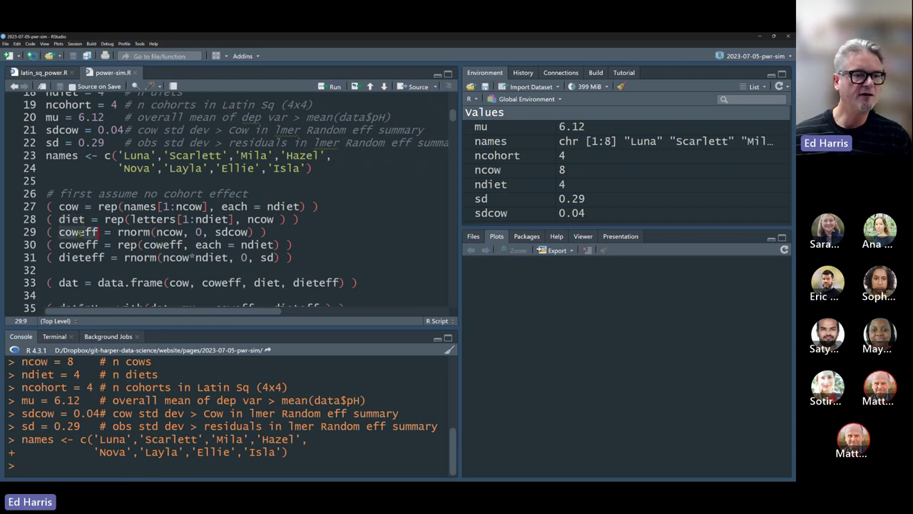
{"action": "left_click", "coordinate": [129, 233]}
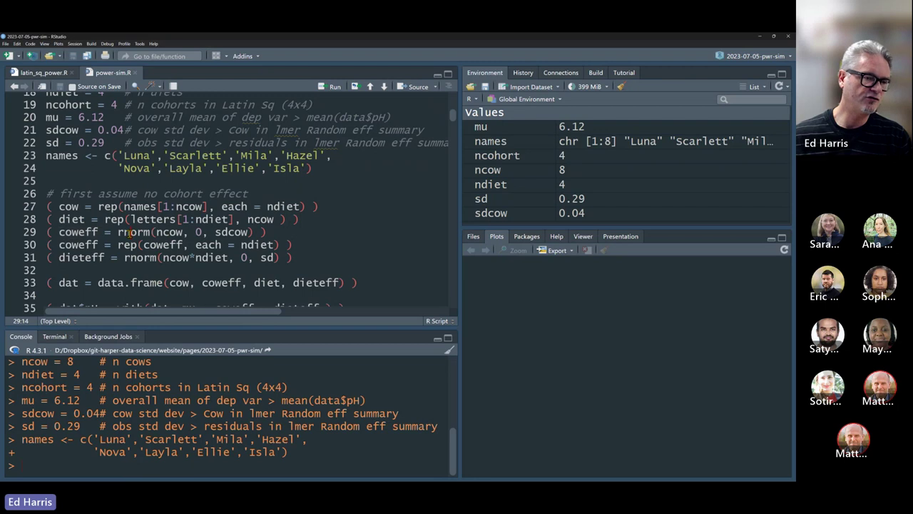
{"action": "double_click", "coordinate": [129, 233]}
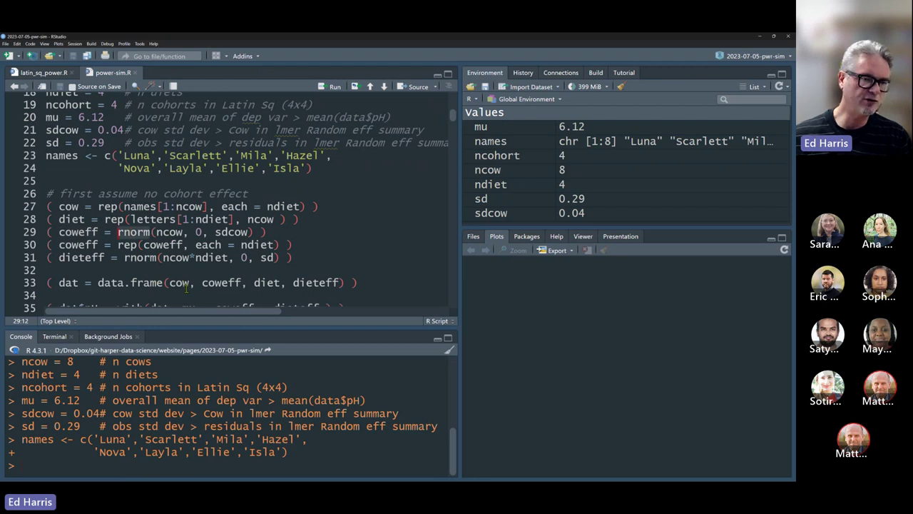
{"action": "double_click", "coordinate": [167, 232]}
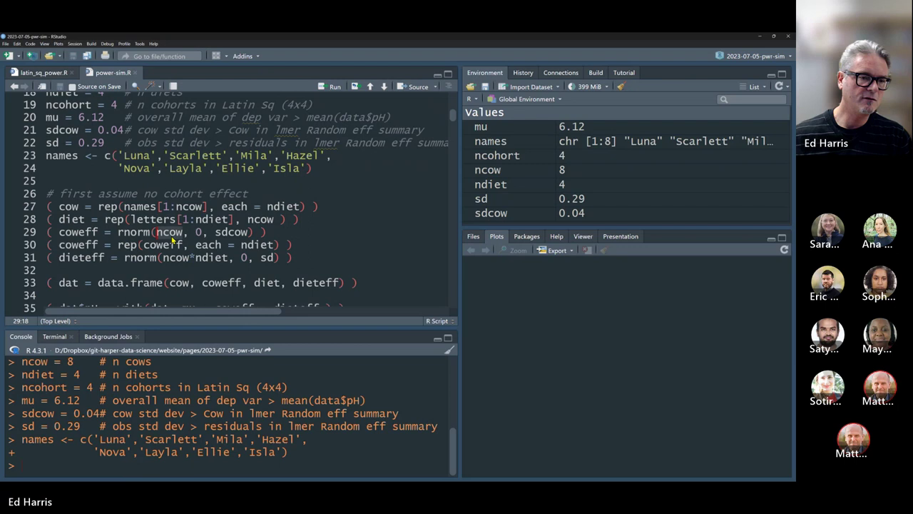
{"action": "double_click", "coordinate": [230, 232]}
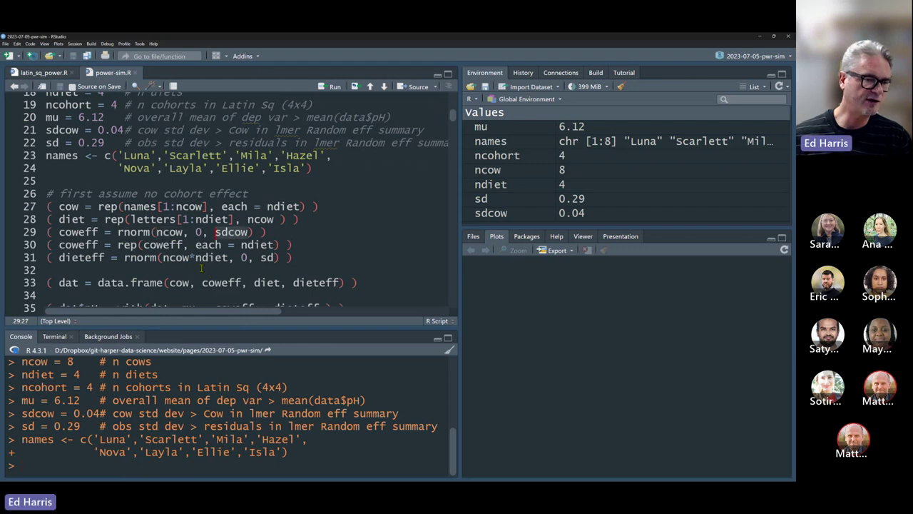
{"action": "key", "text": "Right"}
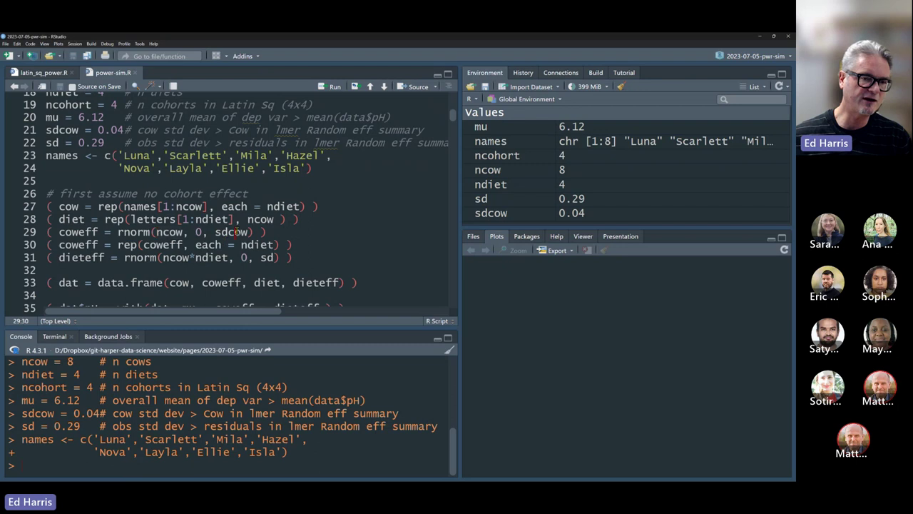
{"action": "left_click", "coordinate": [76, 244]}
{"action": "double_click", "coordinate": [77, 244]}
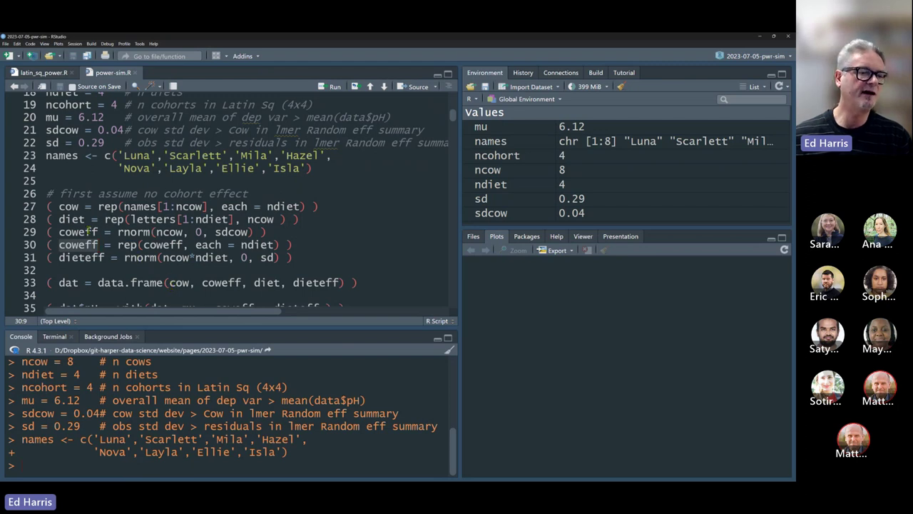
{"action": "double_click", "coordinate": [89, 232]}
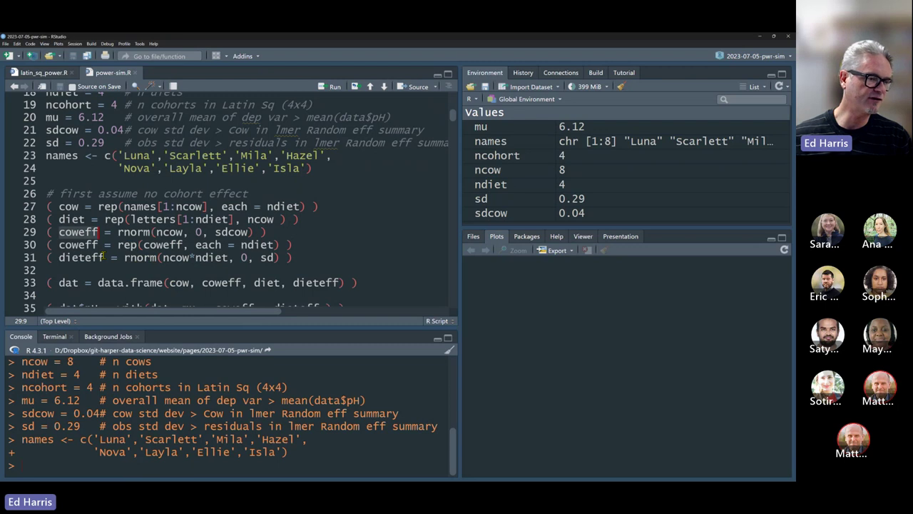
{"action": "double_click", "coordinate": [90, 245]}
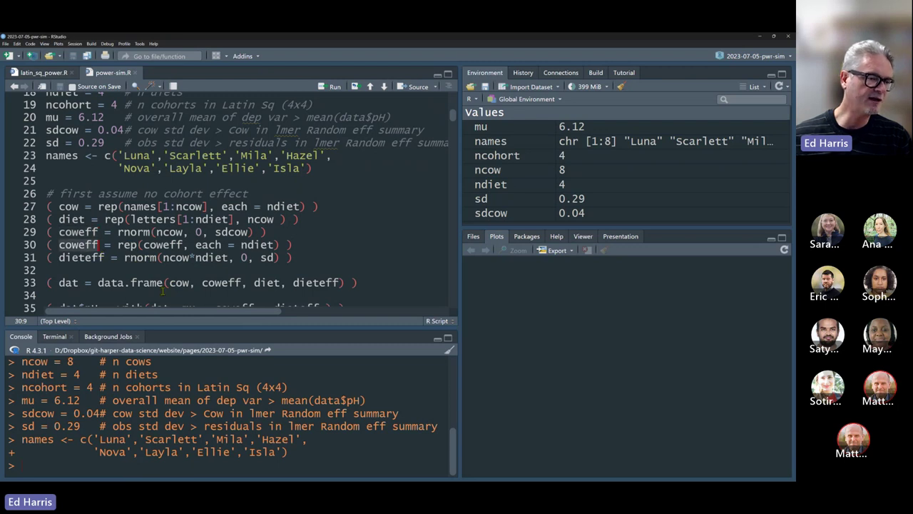
{"action": "double_click", "coordinate": [163, 245]}
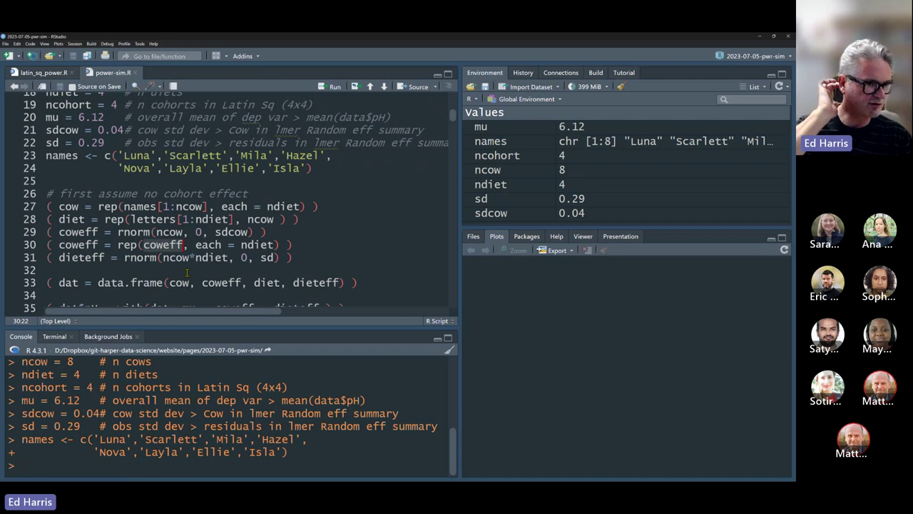
{"action": "left_click", "coordinate": [75, 258]}
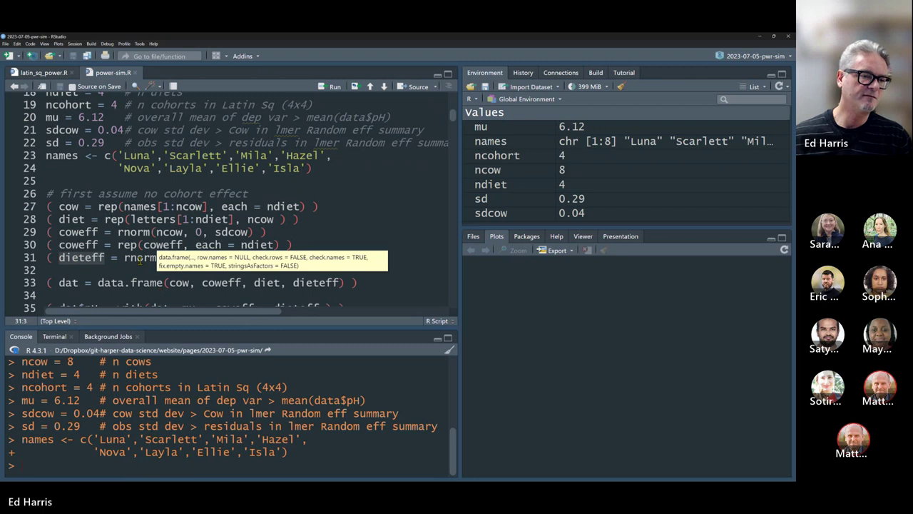
{"action": "left_click", "coordinate": [125, 257]}
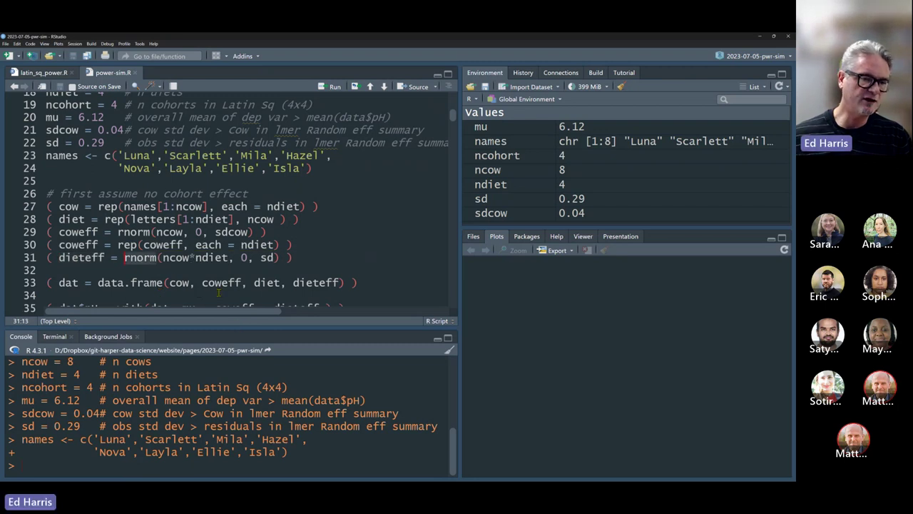
{"action": "left_click", "coordinate": [213, 258]}
{"action": "double_click", "coordinate": [213, 258]}
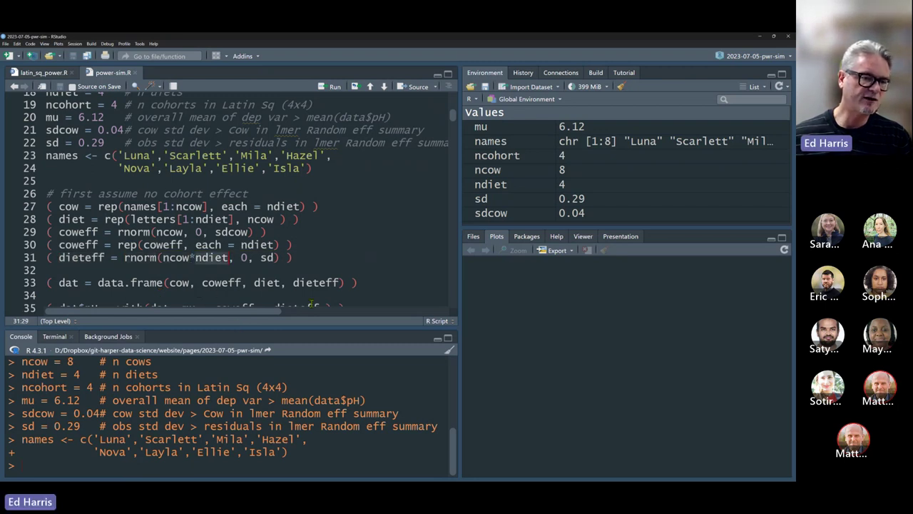
{"action": "double_click", "coordinate": [266, 257]}
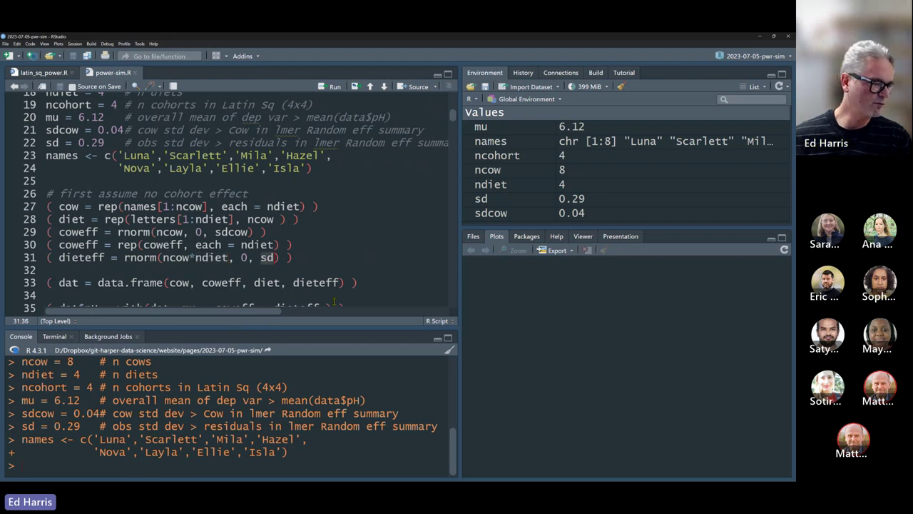
Step: Run lines 27–33 to build the dat data frame and expand its columns in Environment
{"action": "left_click", "coordinate": [304, 258]}
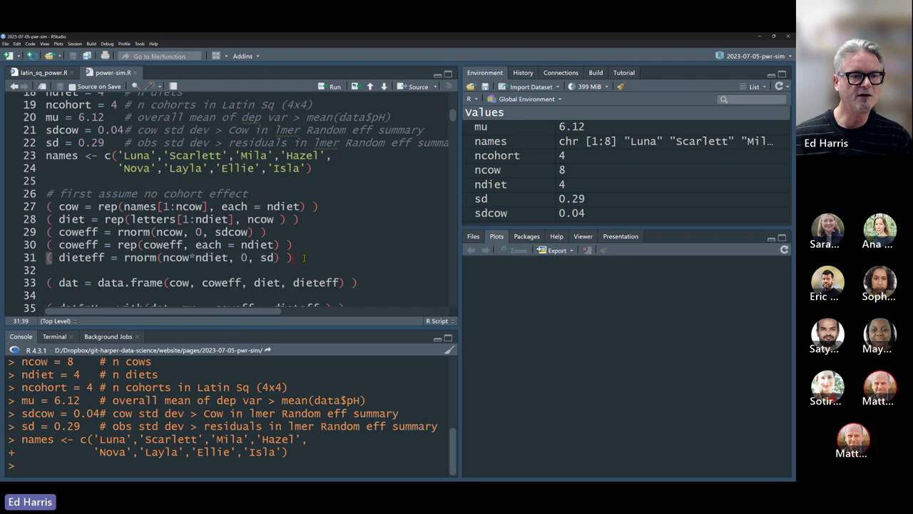
{"action": "left_click_drag", "start_coordinate": [360, 284], "coordinate": [45, 206]}
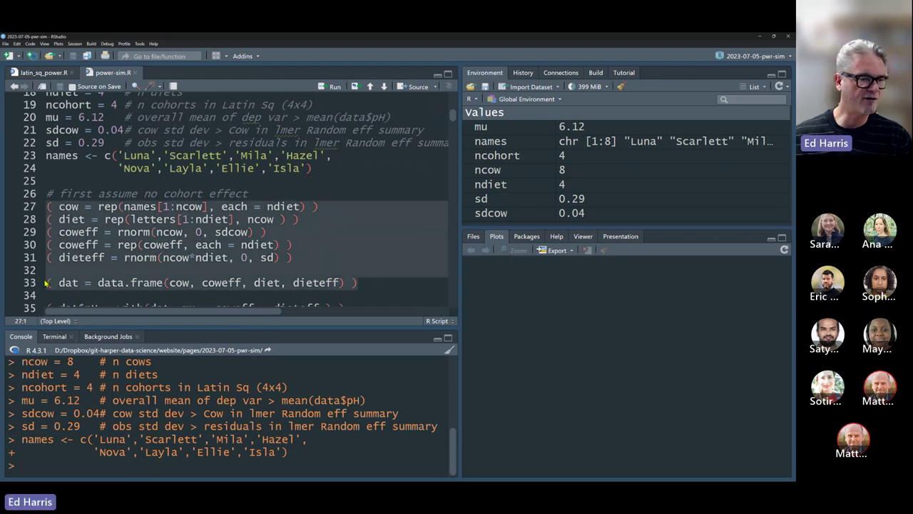
{"action": "scroll", "coordinate": [175, 295], "scroll_direction": "down", "scroll_amount": 2}
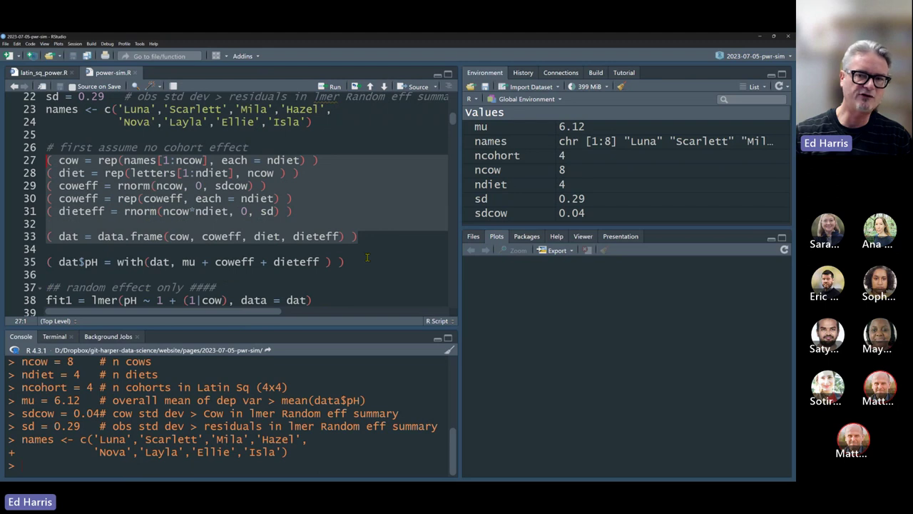
{"action": "key", "text": "ctrl+Return"}
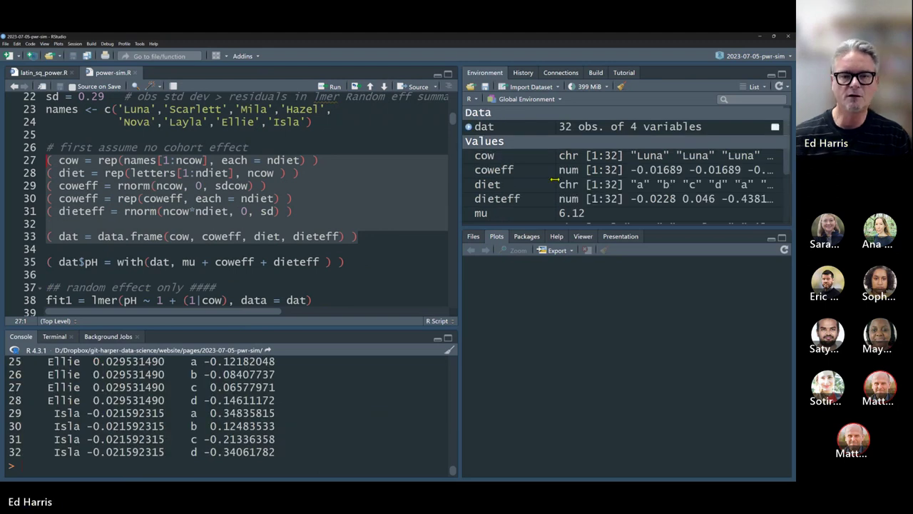
{"action": "left_click", "coordinate": [469, 126]}
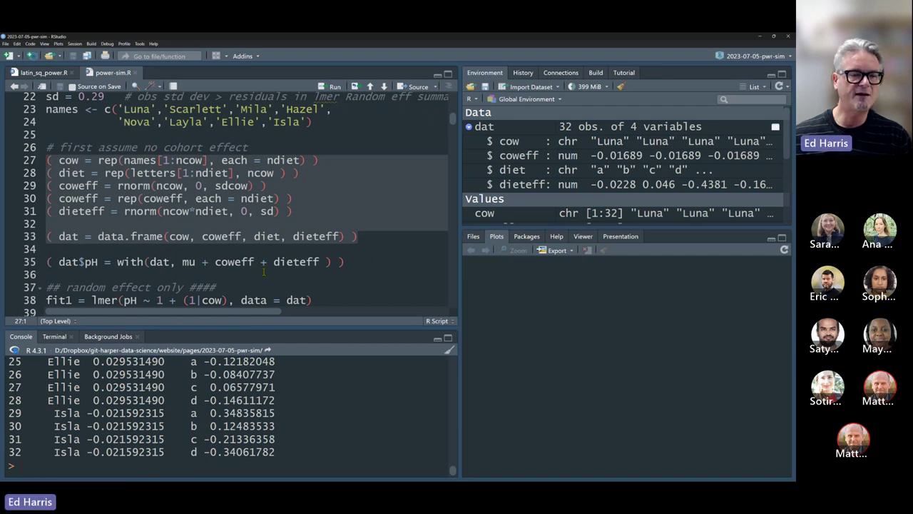
Step: Run line 35 to add the pH column computed from mu + coweff + dieteff
{"action": "left_click", "coordinate": [184, 262]}
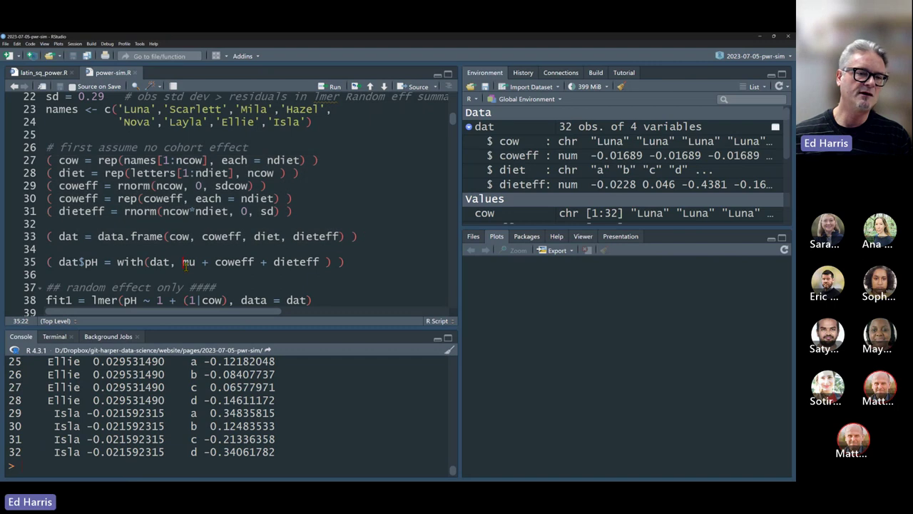
{"action": "left_click_drag", "start_coordinate": [184, 261], "coordinate": [325, 262]}
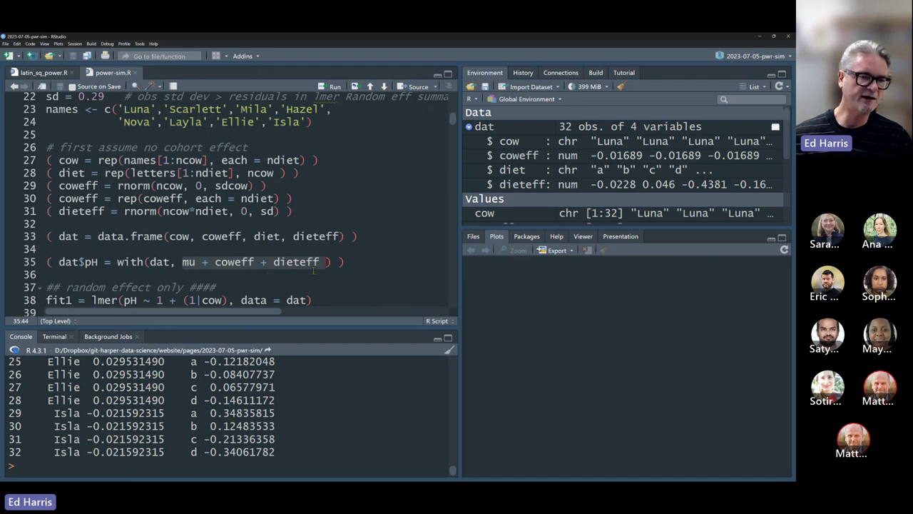
{"action": "left_click", "coordinate": [371, 266]}
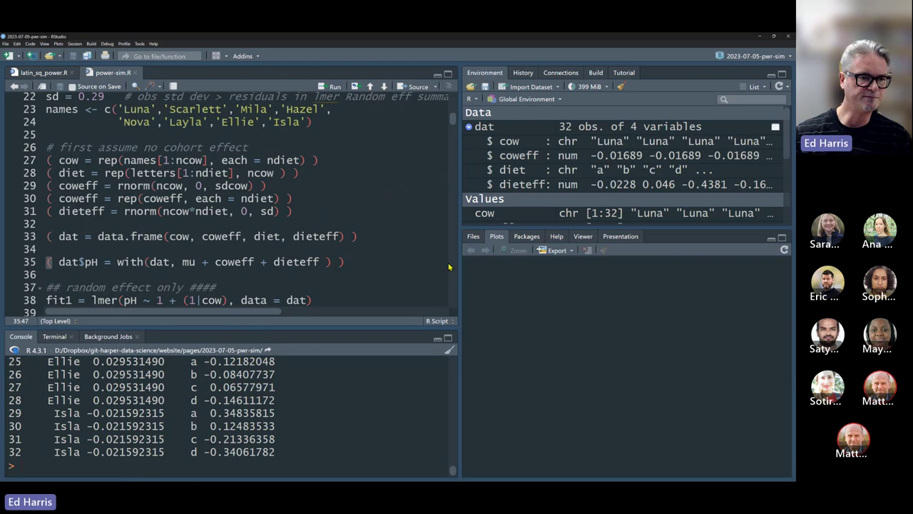
{"action": "key", "text": "ctrl+Return"}
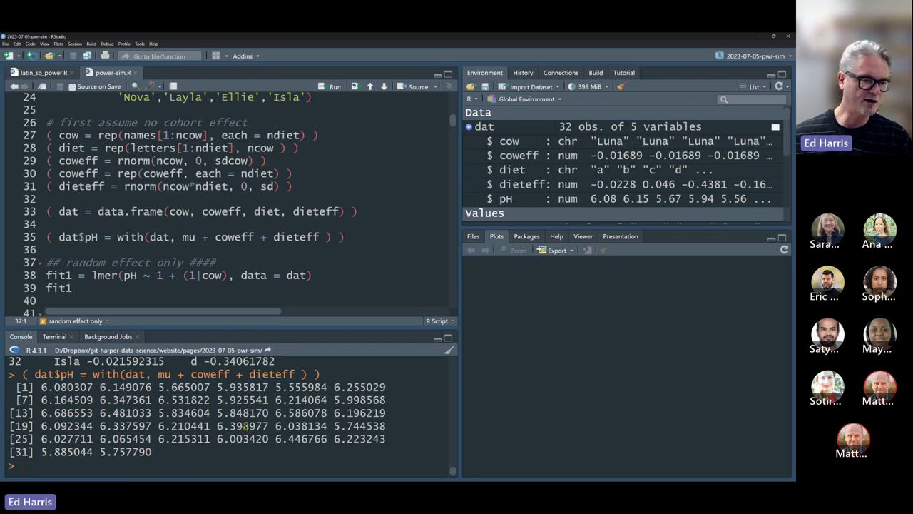
{"action": "left_click_drag", "start_coordinate": [184, 451], "coordinate": [41, 387]}
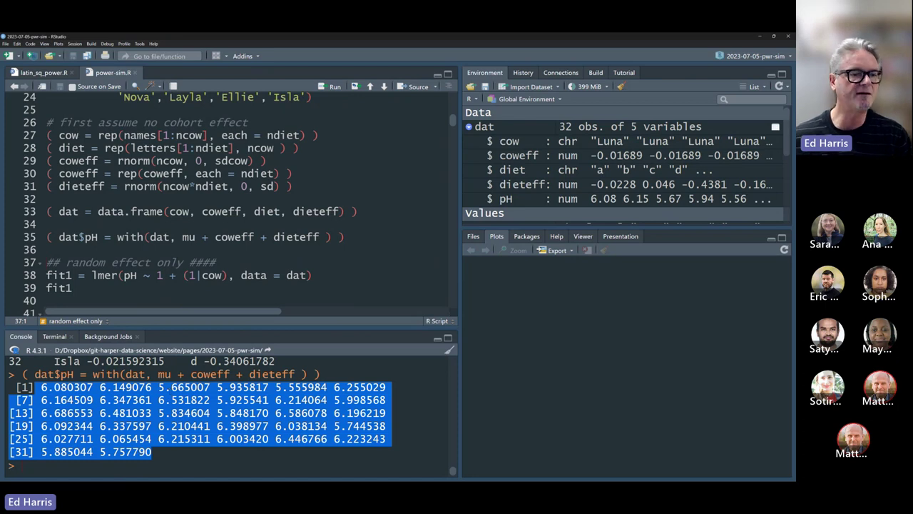
{"action": "scroll", "coordinate": [144, 244], "scroll_direction": "down", "scroll_amount": 2}
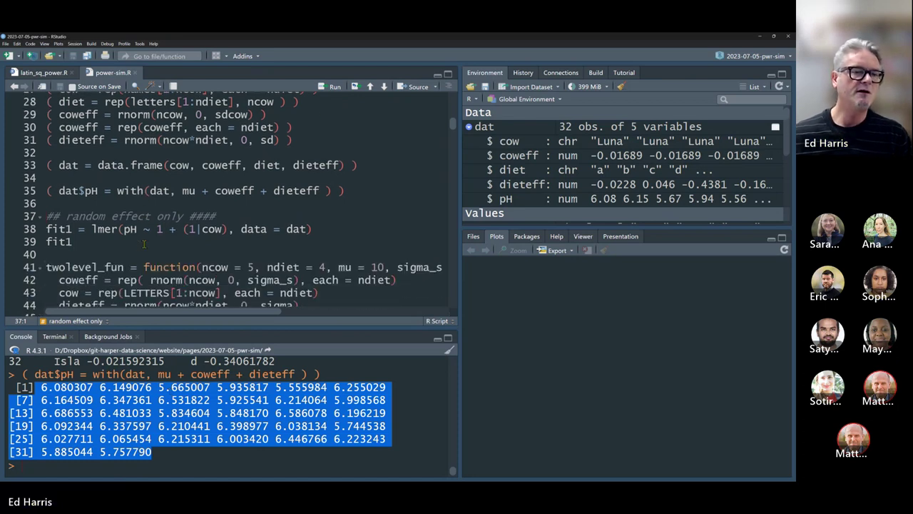
{"action": "left_click_drag", "start_coordinate": [107, 248], "coordinate": [41, 221]}
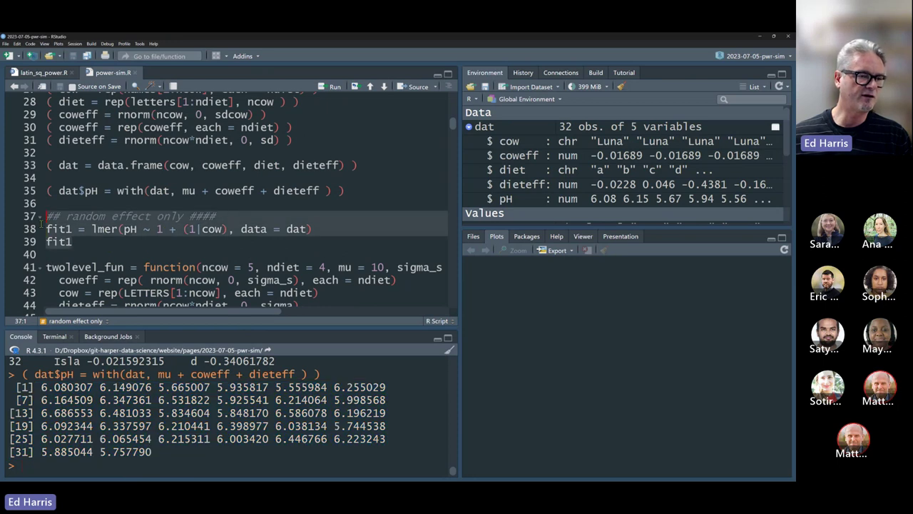
{"action": "scroll", "coordinate": [126, 264], "scroll_direction": "down", "scroll_amount": 1}
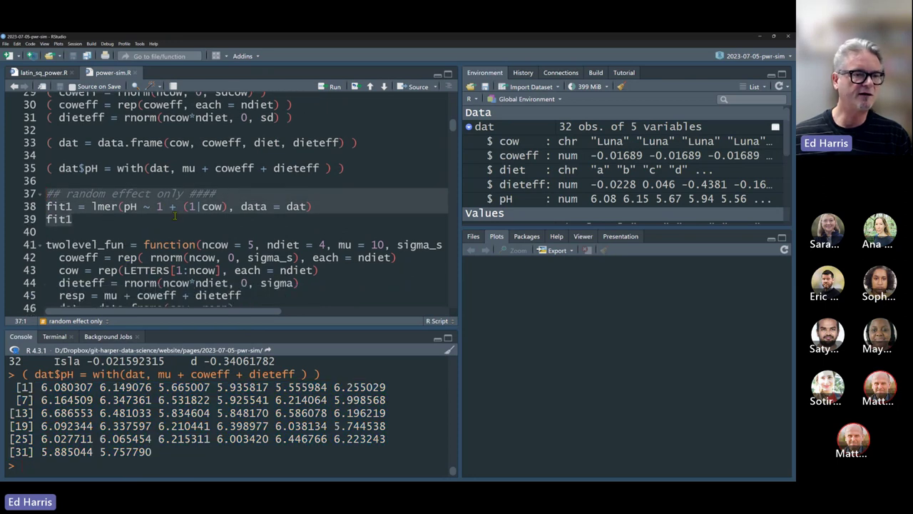
{"action": "scroll", "coordinate": [171, 242], "scroll_direction": "down", "scroll_amount": 2}
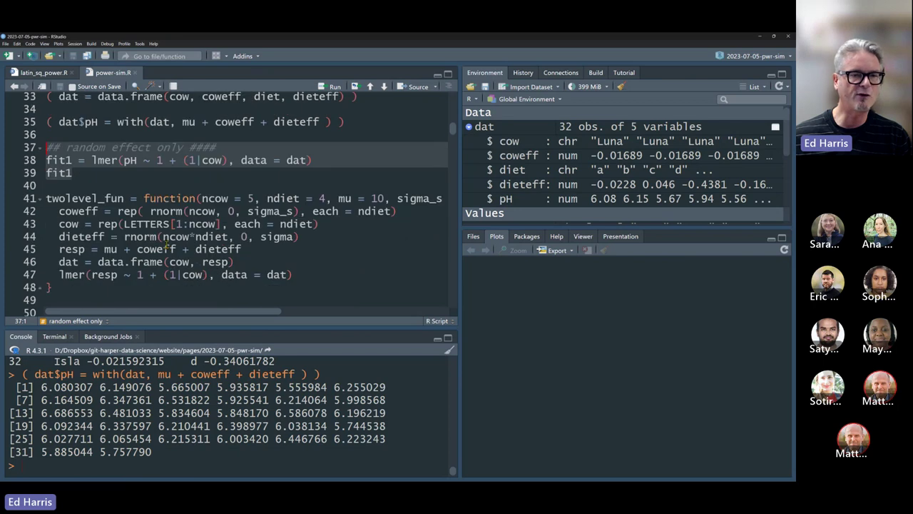
{"action": "left_click", "coordinate": [47, 199]}
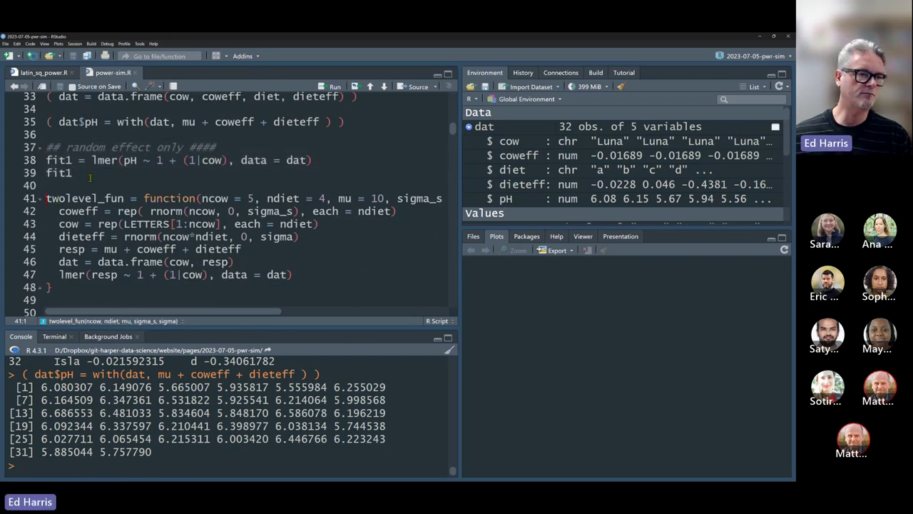
{"action": "key", "text": "Up"}
{"action": "key", "text": "Up"}
{"action": "key", "text": "Up"}
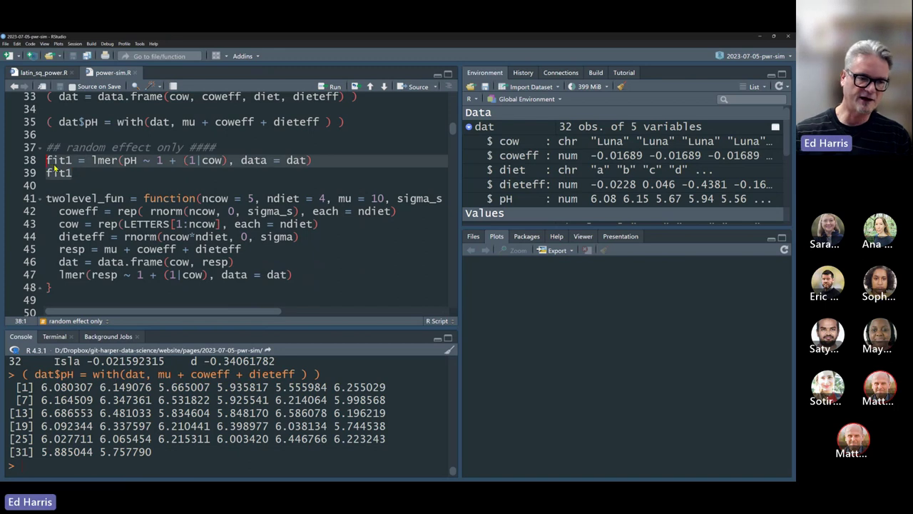
{"action": "key", "text": "ctrl+Return"}
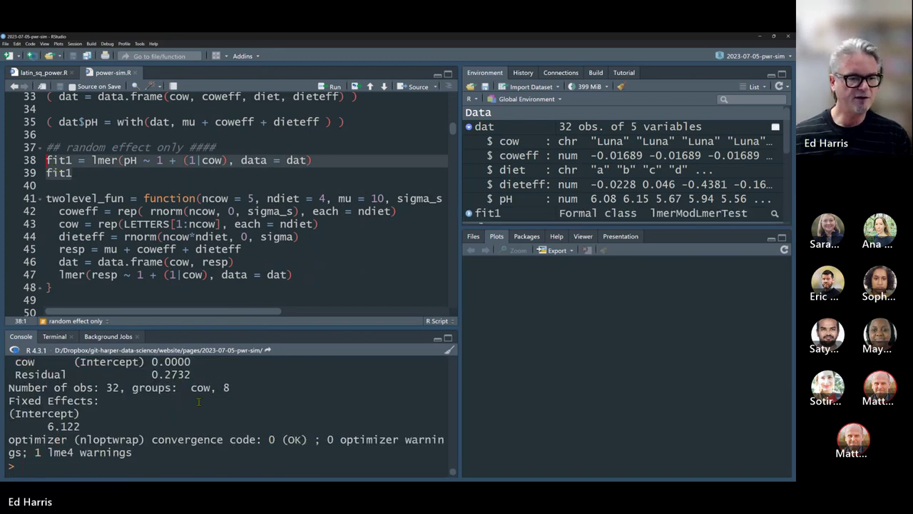
{"action": "scroll", "coordinate": [183, 382], "scroll_direction": "up", "scroll_amount": 1}
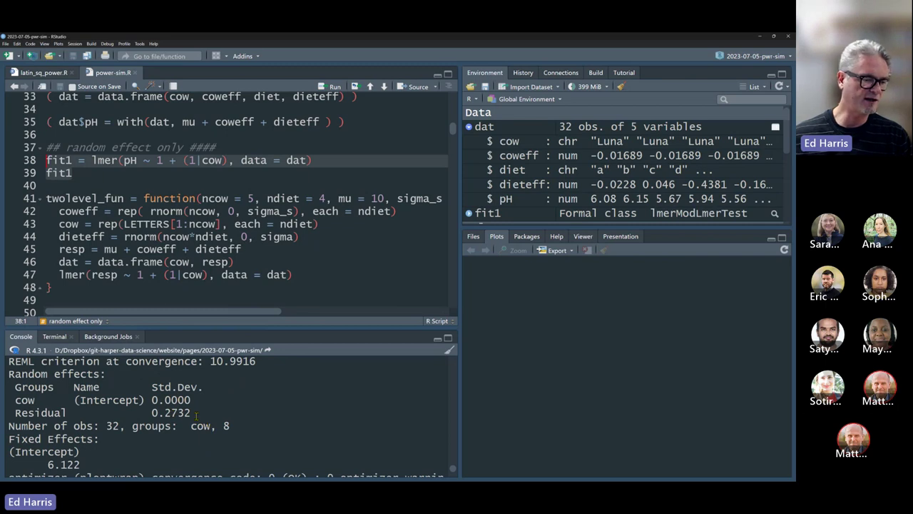
{"action": "left_click_drag", "start_coordinate": [196, 401], "coordinate": [152, 402]}
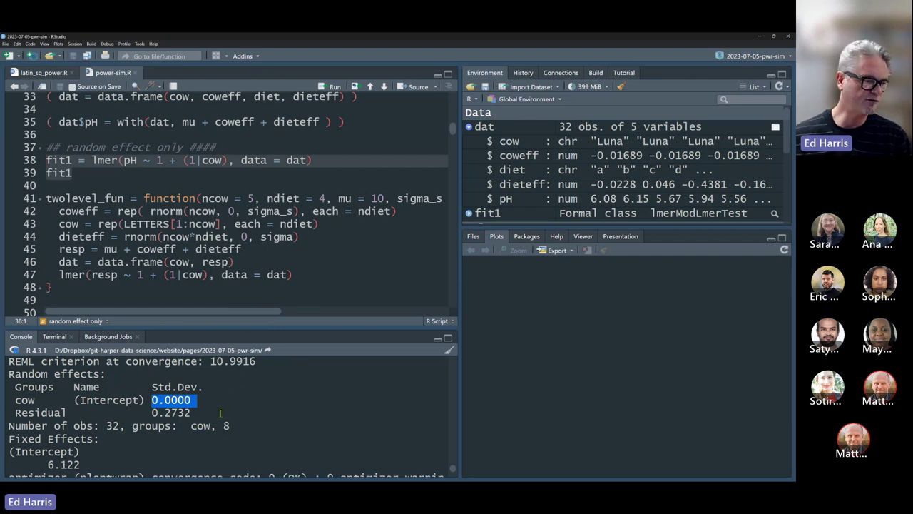
{"action": "left_click", "coordinate": [70, 289]}
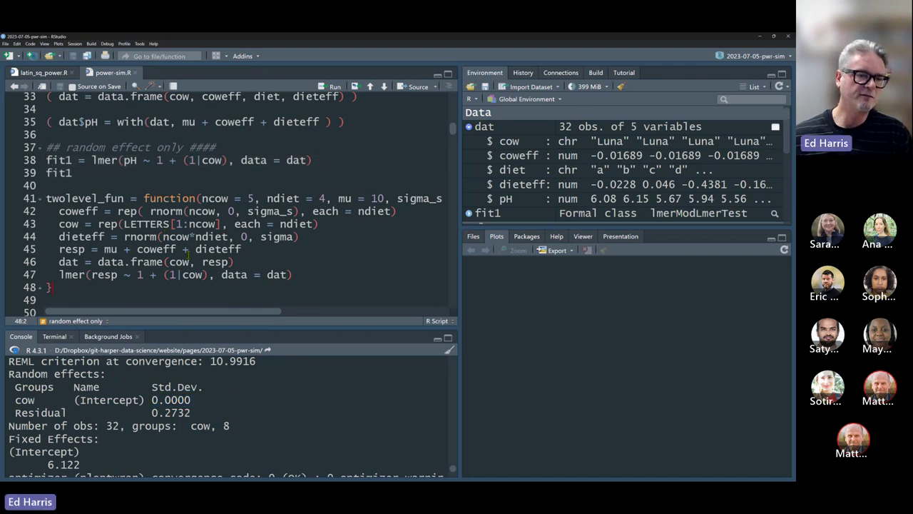
Step: Select lines 41–48 and run the twolevel_fun definition containing the lmer model fit
{"action": "left_click_drag", "start_coordinate": [143, 199], "coordinate": [180, 295]}
{"action": "left_click", "coordinate": [158, 275]}
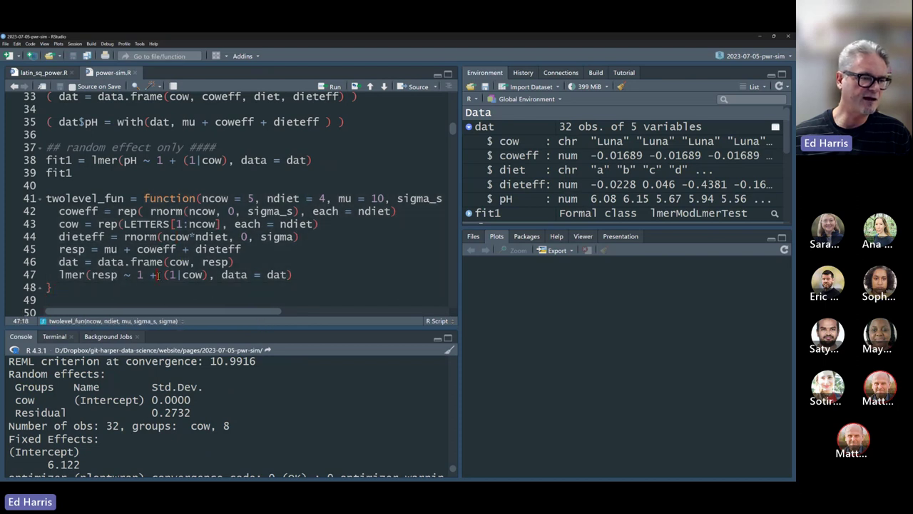
{"action": "left_click_drag", "start_coordinate": [59, 275], "coordinate": [292, 272]}
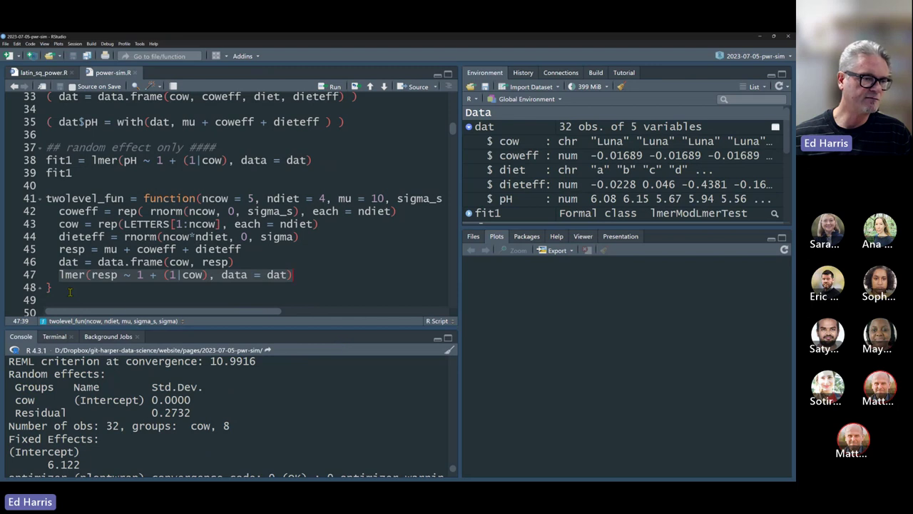
{"action": "left_click_drag", "start_coordinate": [70, 291], "coordinate": [29, 200]}
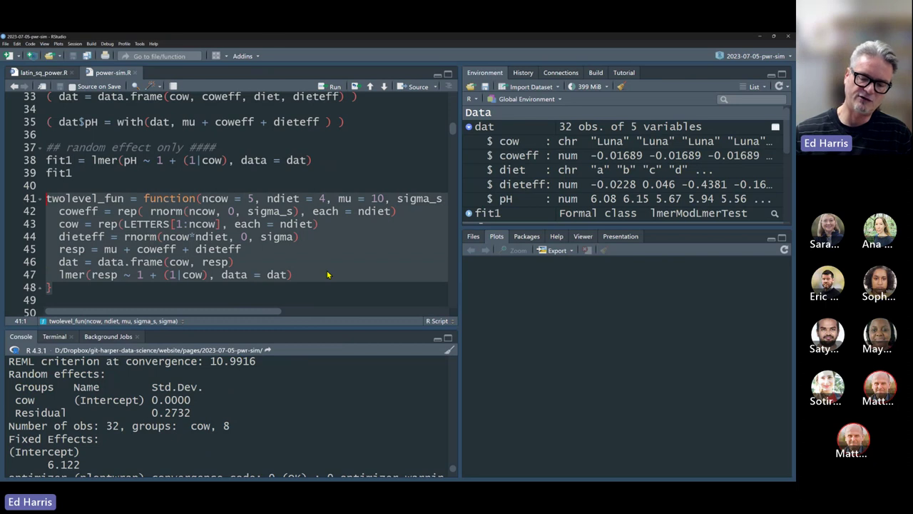
{"action": "key", "text": "ctrl+Return"}
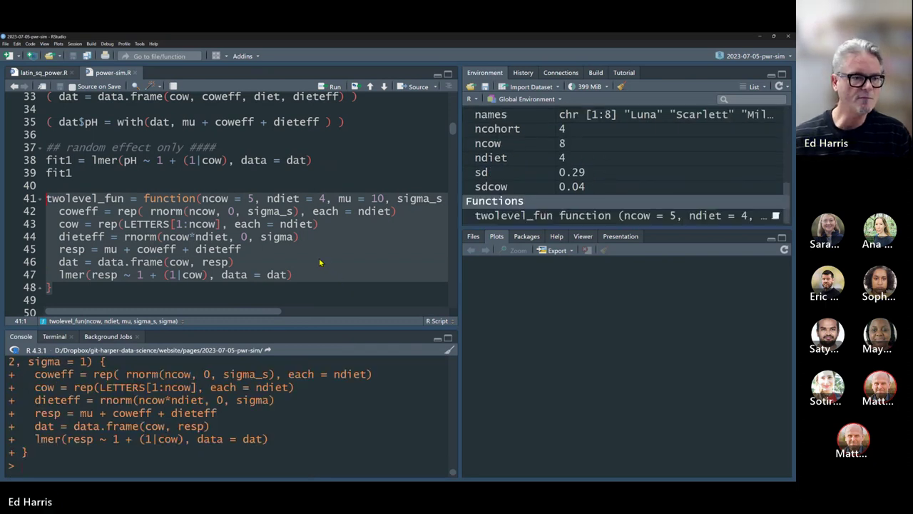
Step: Widen the script and console panes by dragging the pane divider right
{"action": "scroll", "coordinate": [320, 264], "scroll_direction": "down", "scroll_amount": 2}
{"action": "scroll", "coordinate": [320, 261], "scroll_direction": "down", "scroll_amount": 1}
{"action": "scroll", "coordinate": [320, 261], "scroll_direction": "down", "scroll_amount": 1}
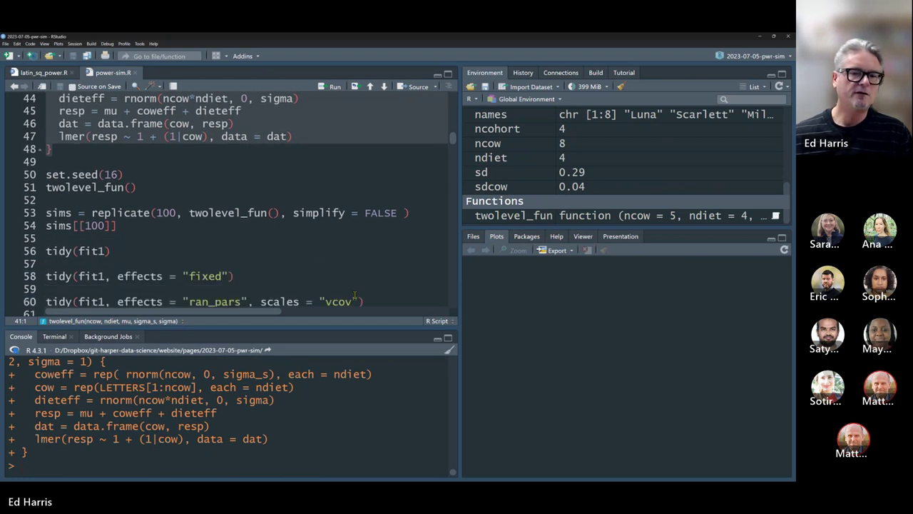
{"action": "left_click_drag", "start_coordinate": [461, 304], "coordinate": [508, 297]}
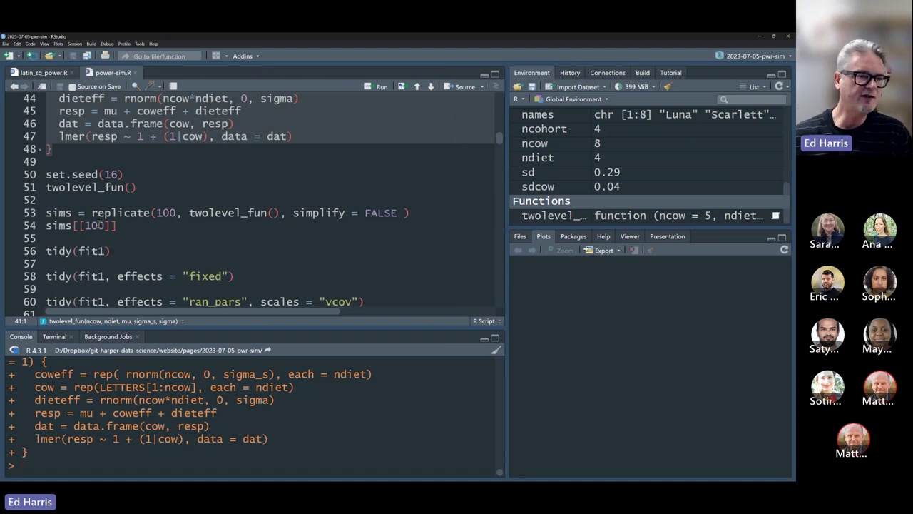
Step: Review the script's set.seed(16) line and the 100-replicate value
{"action": "scroll", "coordinate": [98, 225], "scroll_direction": "down", "scroll_amount": 2}
{"action": "scroll", "coordinate": [97, 224], "scroll_direction": "down", "scroll_amount": 1}
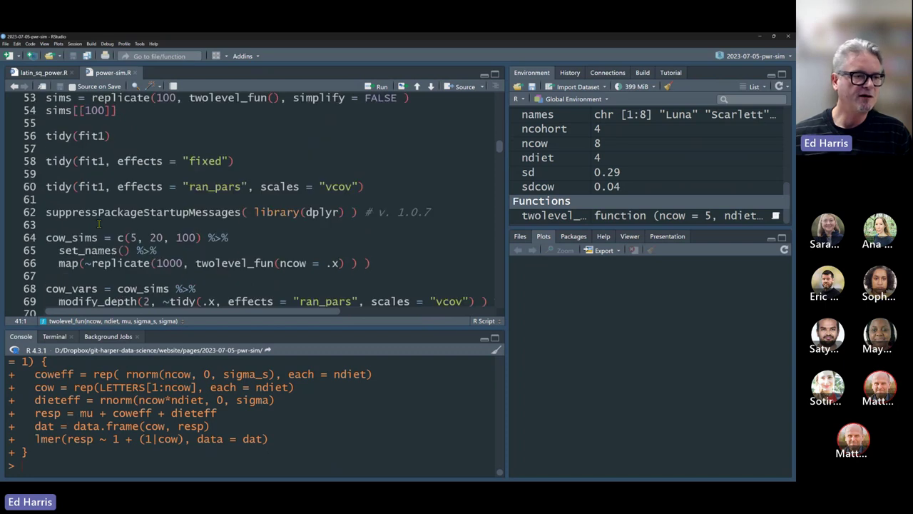
{"action": "scroll", "coordinate": [99, 224], "scroll_direction": "down", "scroll_amount": 4}
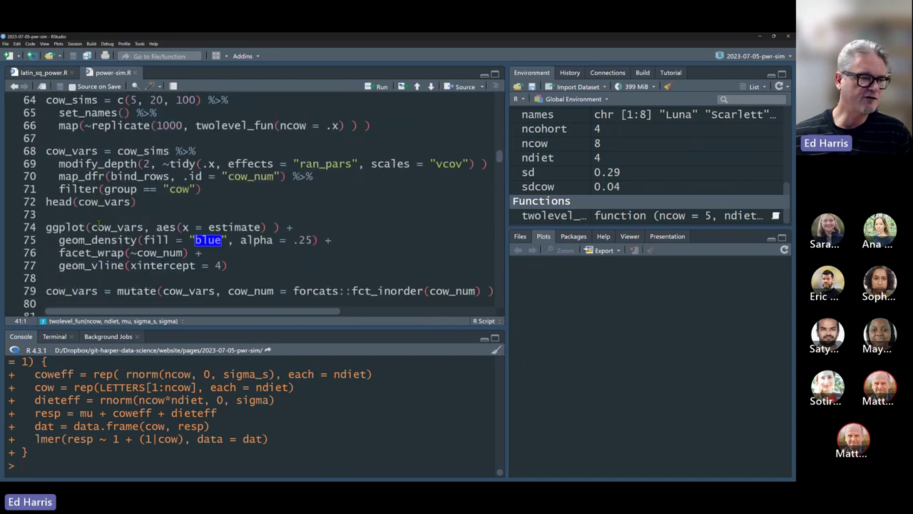
{"action": "scroll", "coordinate": [146, 239], "scroll_direction": "up", "scroll_amount": 5}
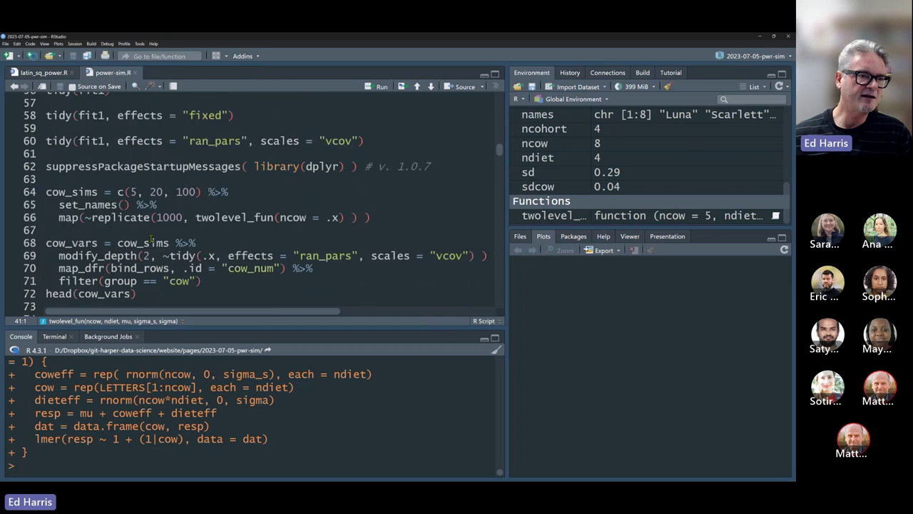
{"action": "scroll", "coordinate": [150, 237], "scroll_direction": "up", "scroll_amount": 2}
{"action": "left_click", "coordinate": [47, 174]}
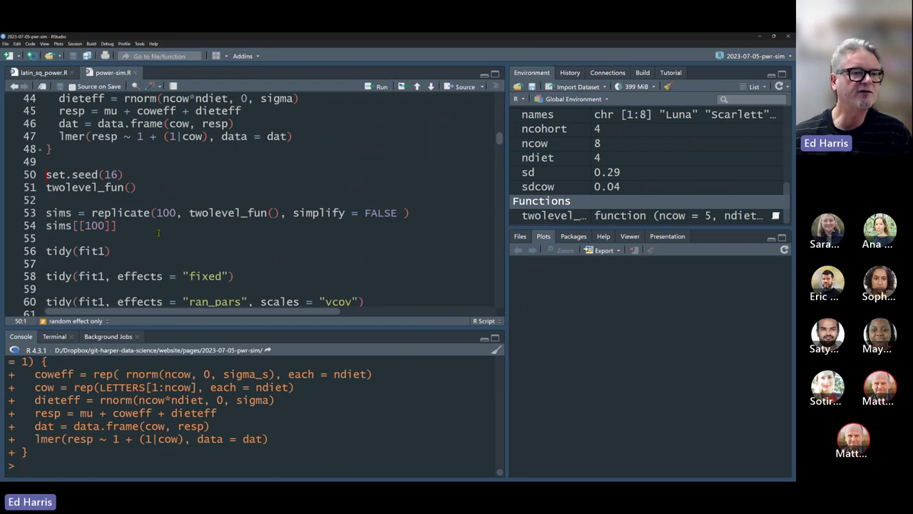
{"action": "left_click", "coordinate": [156, 212]}
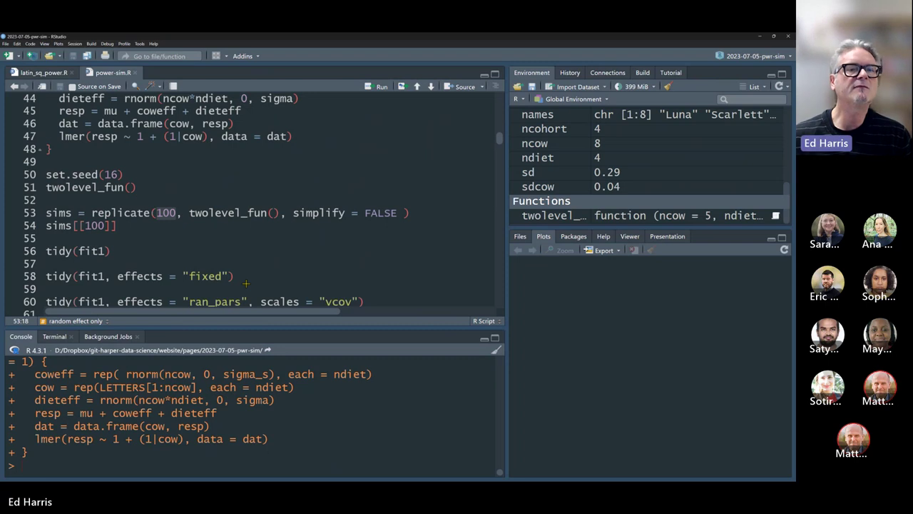
Step: Open parameters.pptx from the 2023-07-05-pwr-sim project folder in File Explorer
{"action": "key", "text": "alt+Tab"}
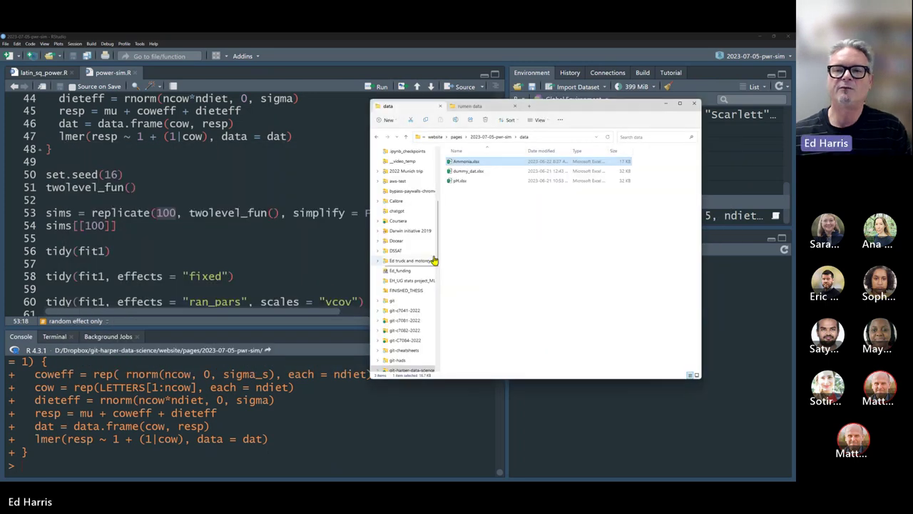
{"action": "key", "text": "alt+Up"}
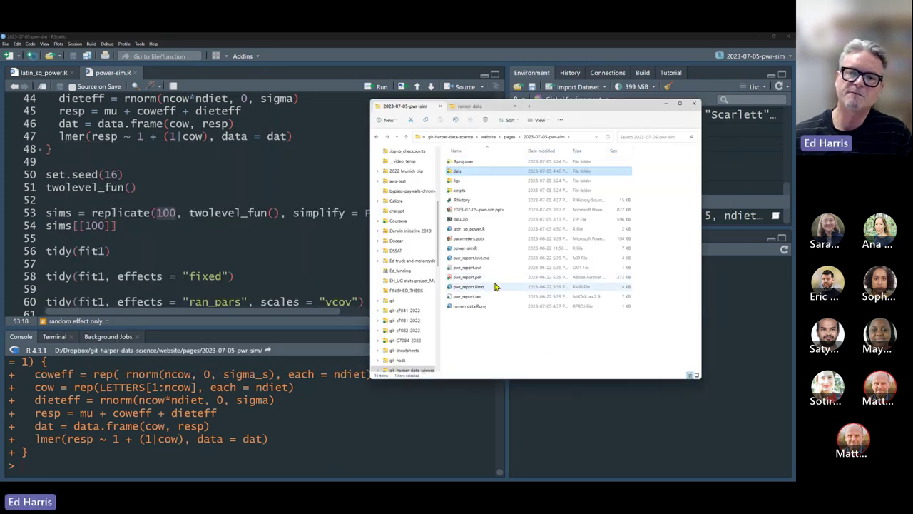
{"action": "left_click", "coordinate": [468, 241]}
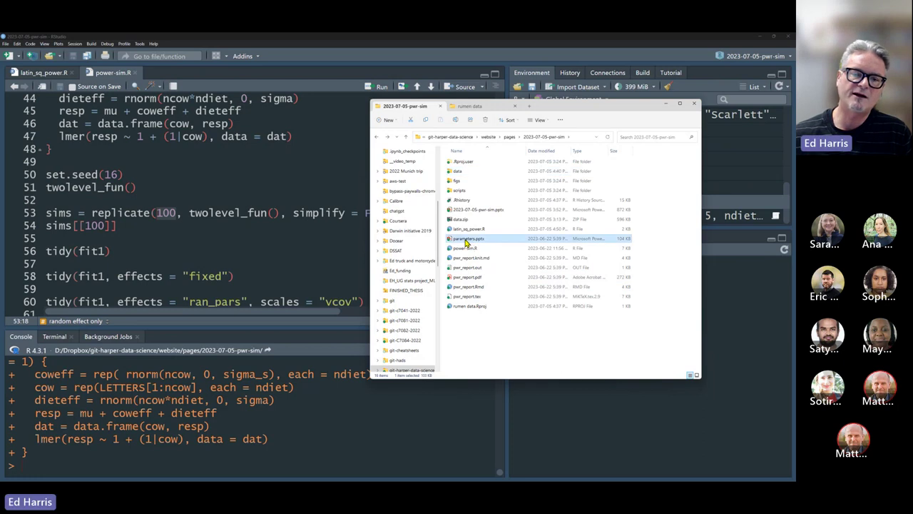
{"action": "double_click", "coordinate": [467, 242]}
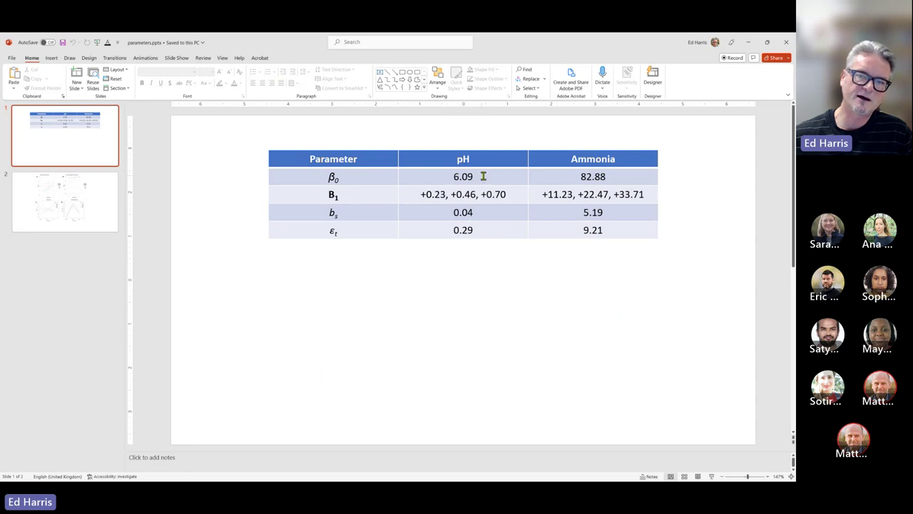
Step: Highlight the pH parameters: intercept 6.09, B1 diet effects and residual 0.29
{"action": "left_click_drag", "start_coordinate": [453, 176], "coordinate": [473, 176]}
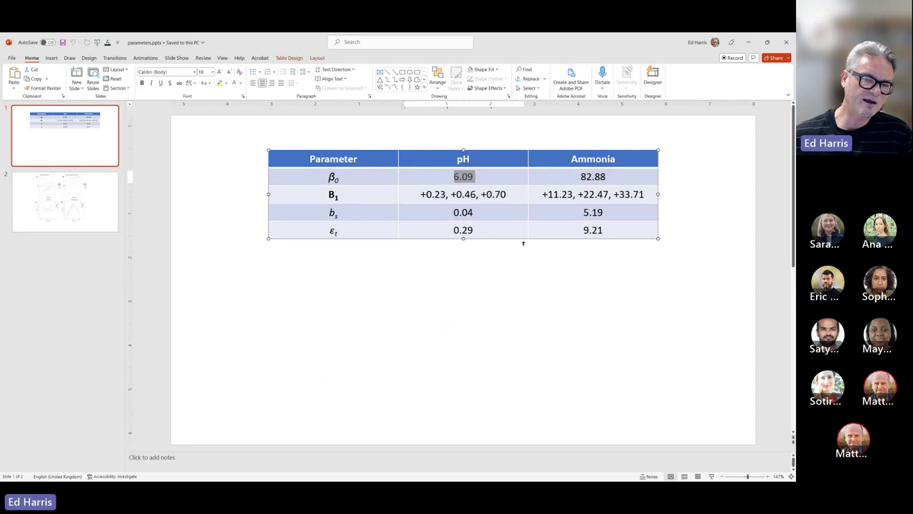
{"action": "left_click_drag", "start_coordinate": [422, 194], "coordinate": [451, 212]}
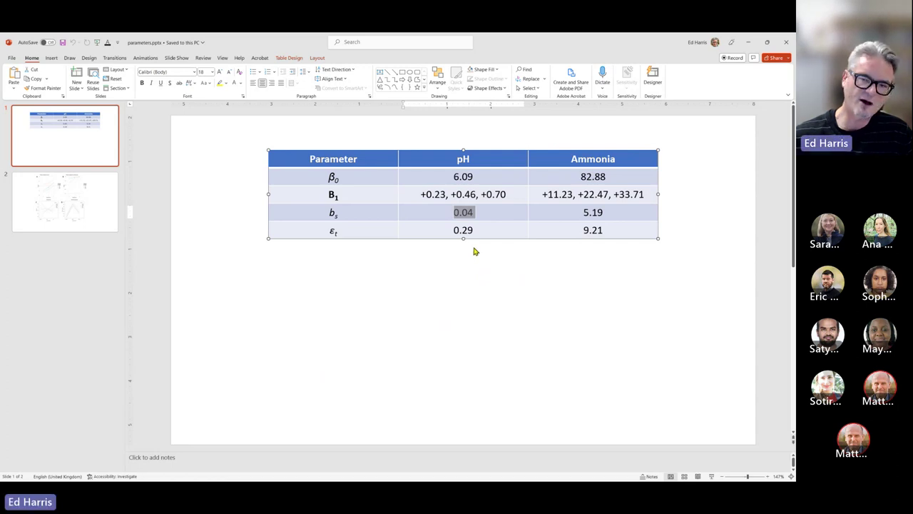
{"action": "left_click_drag", "start_coordinate": [475, 230], "coordinate": [452, 229]}
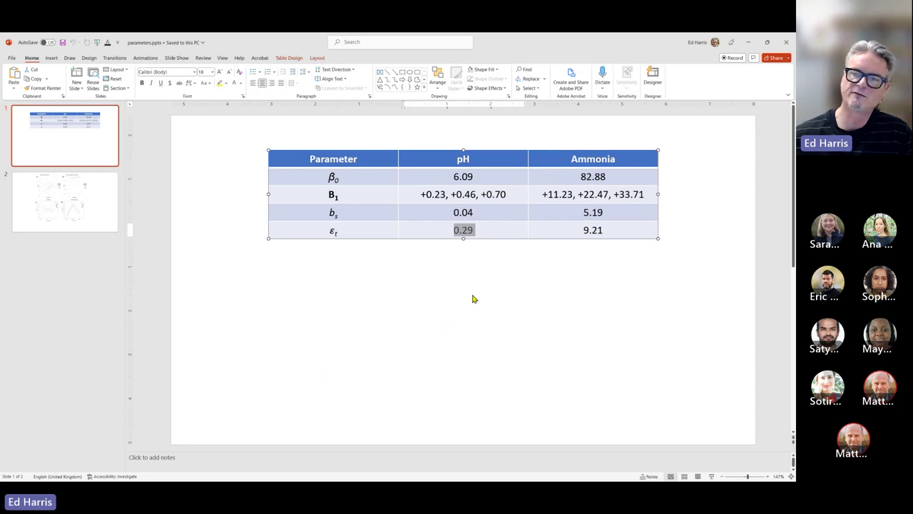
{"action": "left_click", "coordinate": [494, 186]}
Step: Highlight Ammonia intercept 82.88, B1 effects and cow SD 5.19, then show the model-equation slide
{"action": "left_click", "coordinate": [609, 176]}
{"action": "left_click_drag", "start_coordinate": [610, 176], "coordinate": [575, 177]}
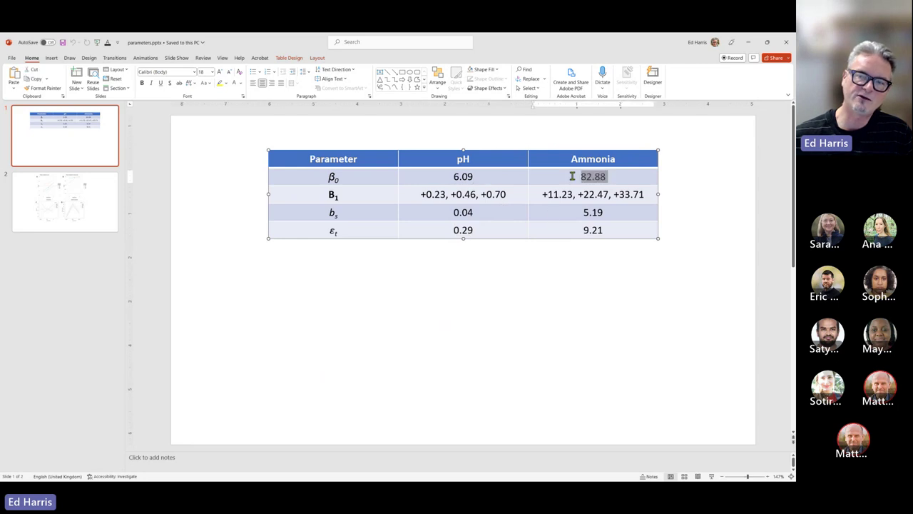
{"action": "left_click_drag", "start_coordinate": [644, 194], "coordinate": [546, 194]}
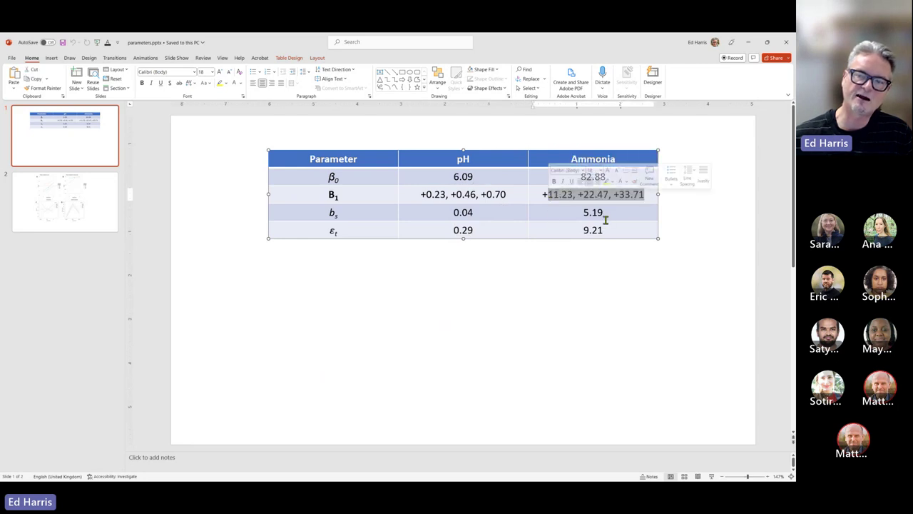
{"action": "left_click_drag", "start_coordinate": [604, 213], "coordinate": [573, 211]}
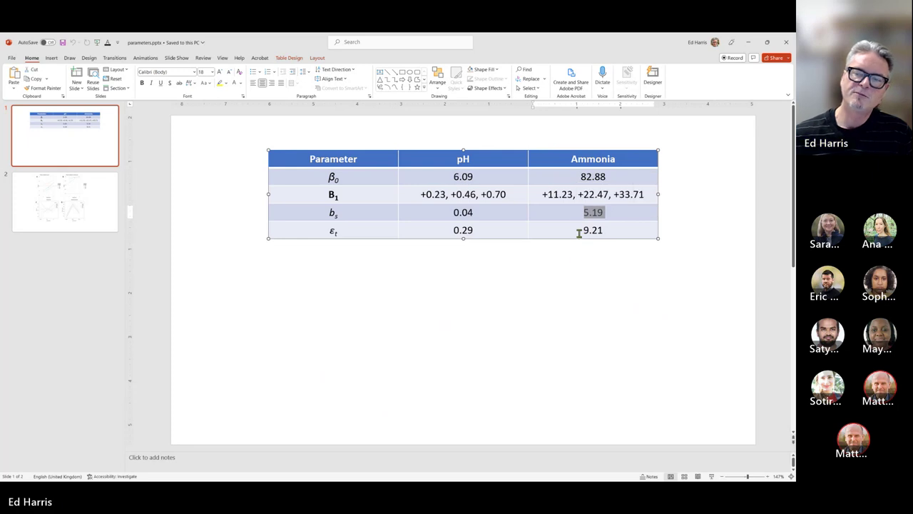
{"action": "left_click", "coordinate": [587, 233]}
{"action": "left_click", "coordinate": [571, 278]}
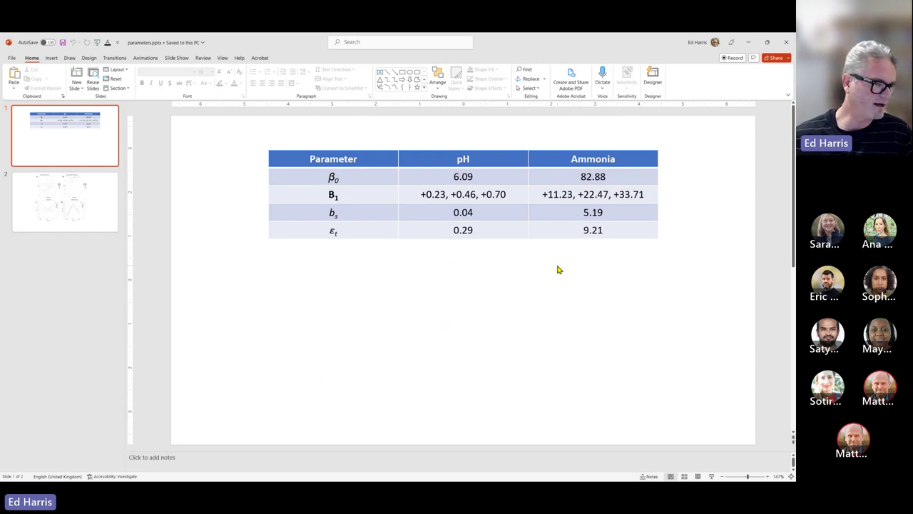
{"action": "left_click", "coordinate": [99, 219]}
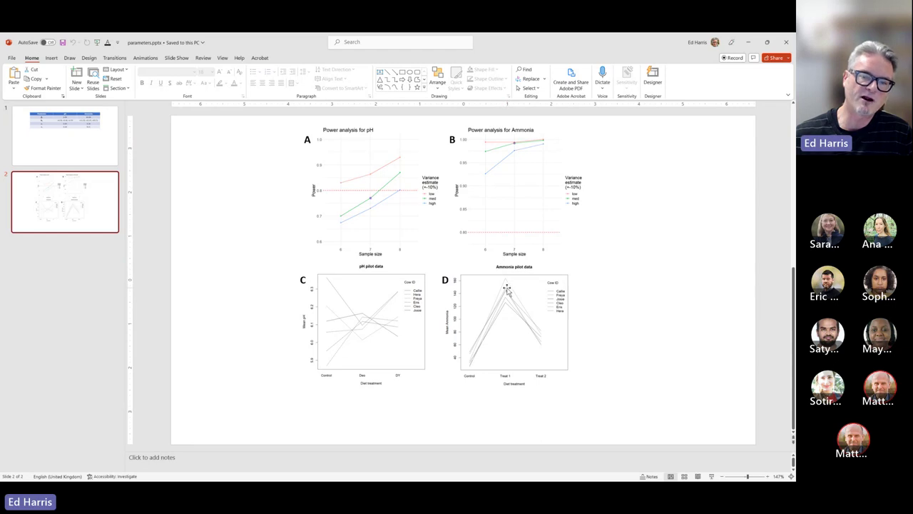
{"action": "left_click", "coordinate": [748, 42]}
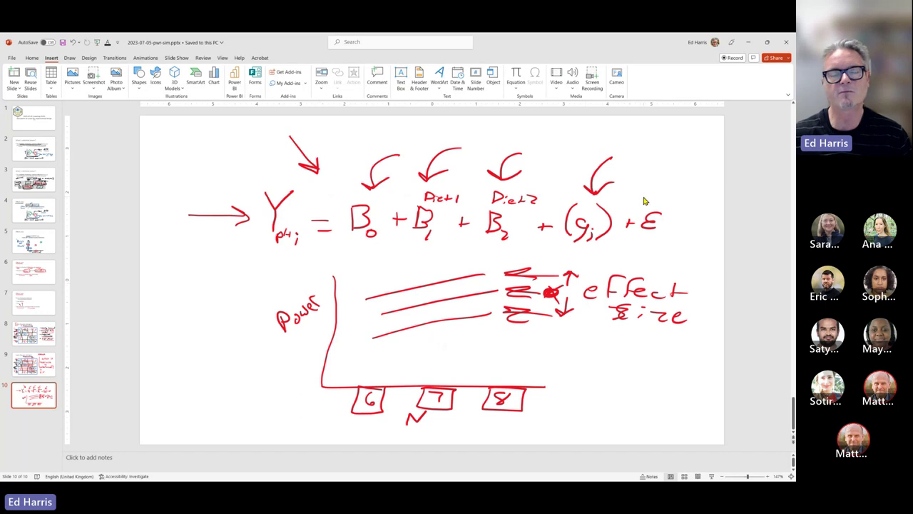
Step: Back in File Explorer, point out pwr_report.knit.md and pwr_report.Rmd in the project folder
{"action": "key", "text": "alt+Tab"}
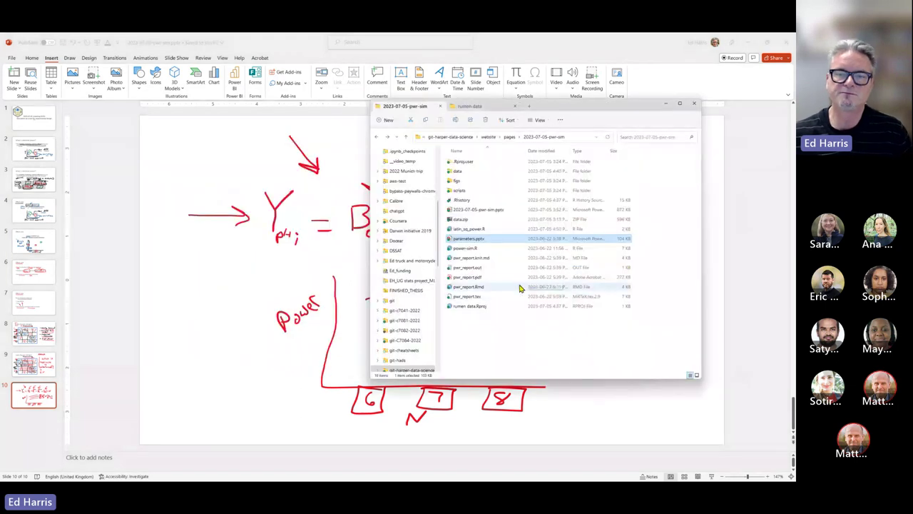
{"action": "left_click", "coordinate": [485, 260]}
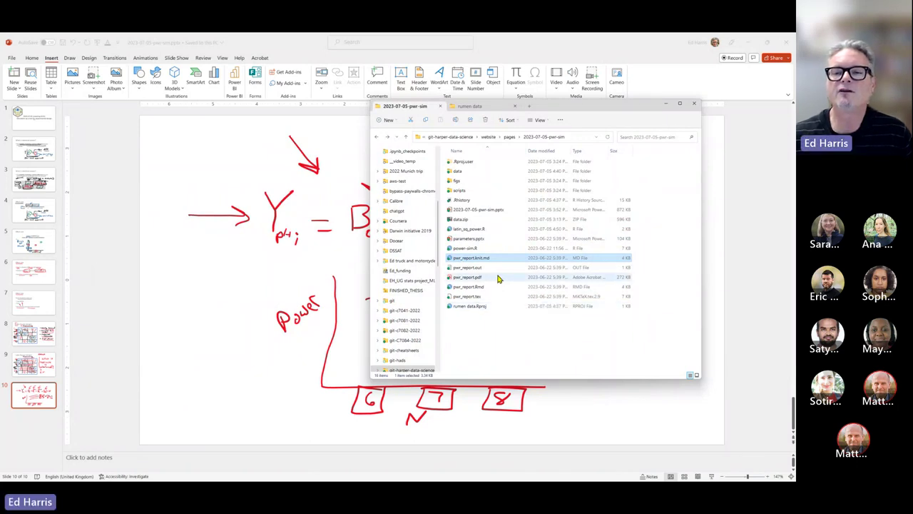
{"action": "left_click", "coordinate": [483, 288]}
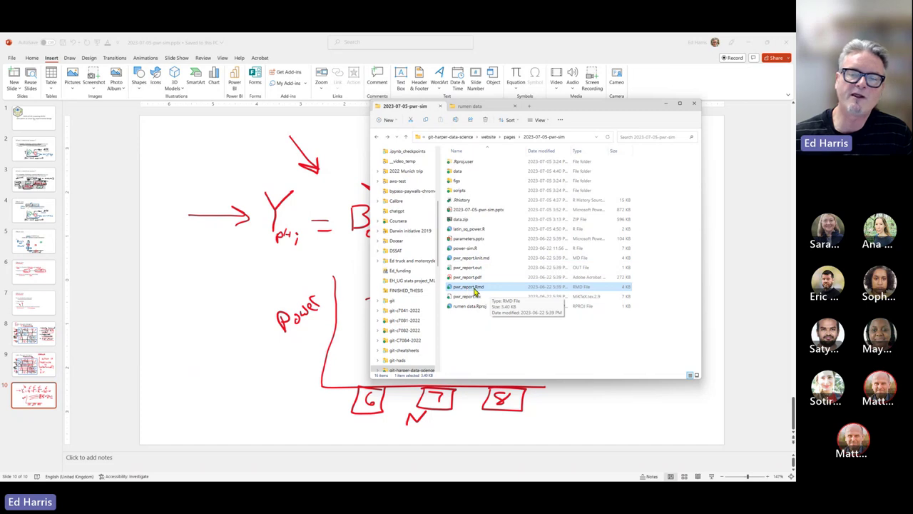
Step: Open pwr_report.pdf in Acrobat and highlight the Summary heading and paragraph
{"action": "double_click", "coordinate": [474, 278]}
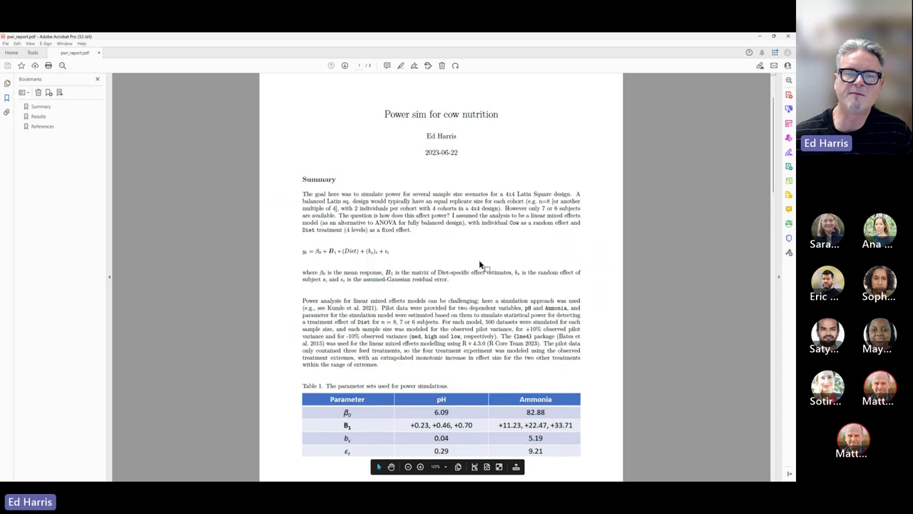
{"action": "scroll", "coordinate": [480, 264], "scroll_direction": "up", "scroll_amount": 3}
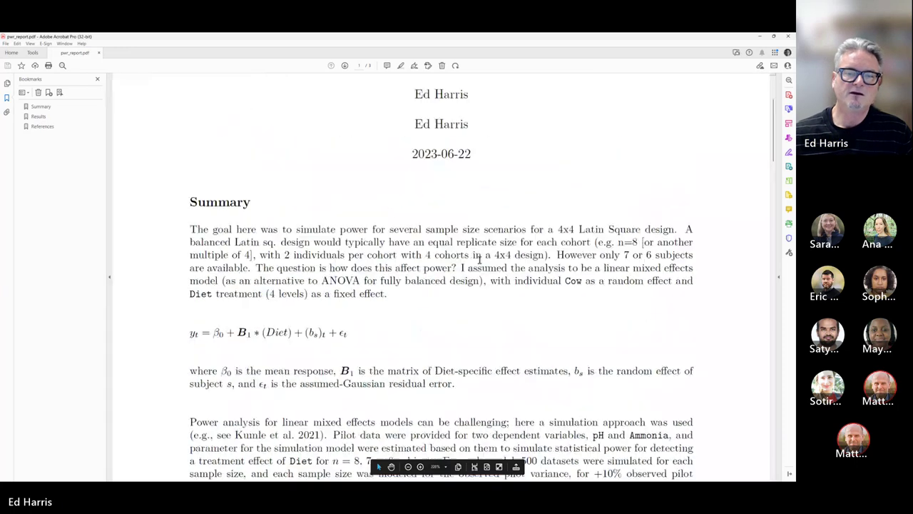
{"action": "scroll", "coordinate": [479, 258], "scroll_direction": "up", "scroll_amount": 3}
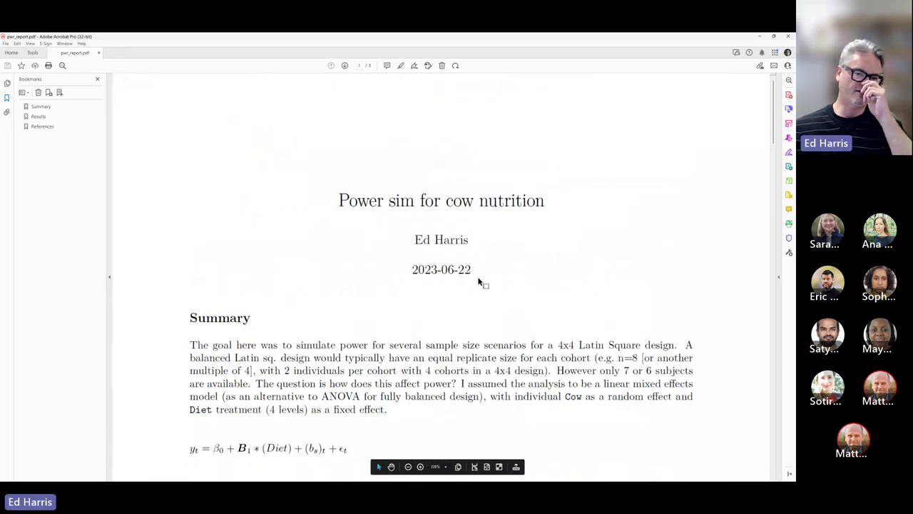
{"action": "scroll", "coordinate": [475, 289], "scroll_direction": "down", "scroll_amount": 1}
{"action": "scroll", "coordinate": [476, 289], "scroll_direction": "down", "scroll_amount": 1}
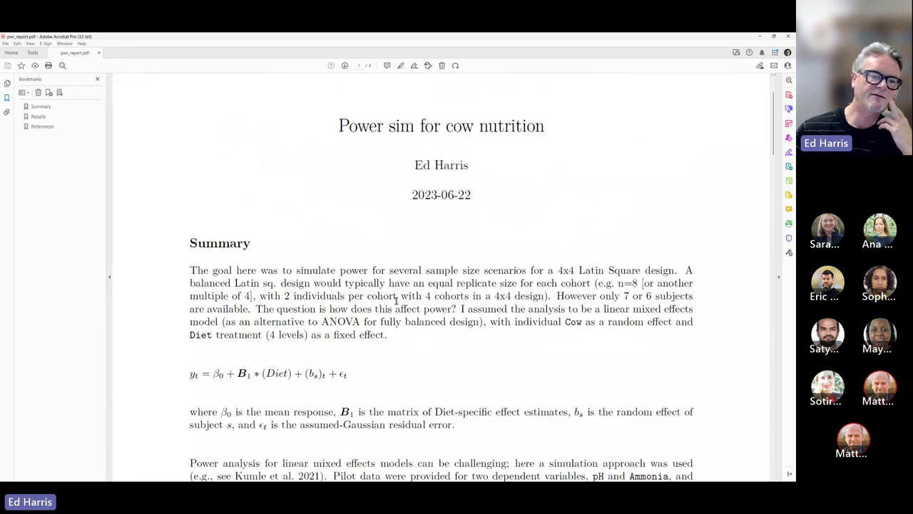
{"action": "left_click_drag", "start_coordinate": [187, 242], "coordinate": [413, 360]}
{"action": "scroll", "coordinate": [412, 360], "scroll_direction": "down", "scroll_amount": 1}
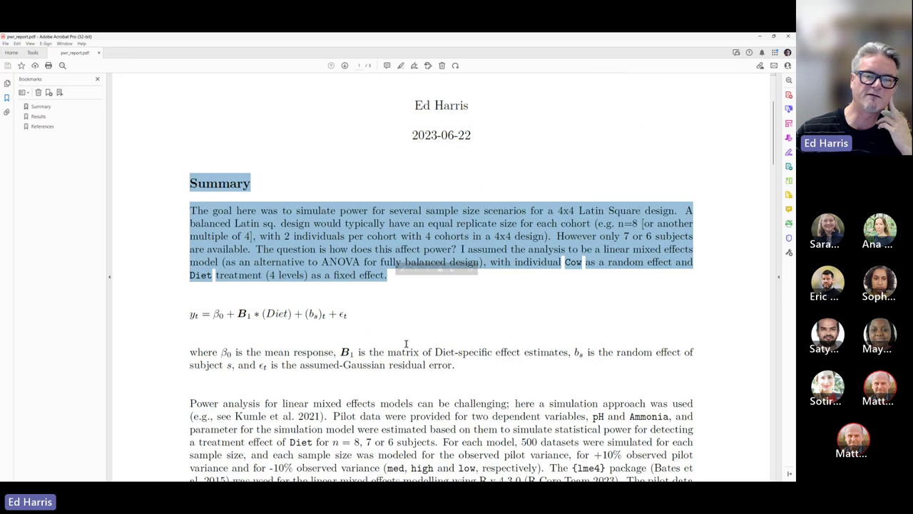
{"action": "left_click", "coordinate": [385, 306]}
Step: Hide the Bookmarks pane and highlight the model equation and its bold B term
{"action": "scroll", "coordinate": [393, 332], "scroll_direction": "down", "scroll_amount": 1}
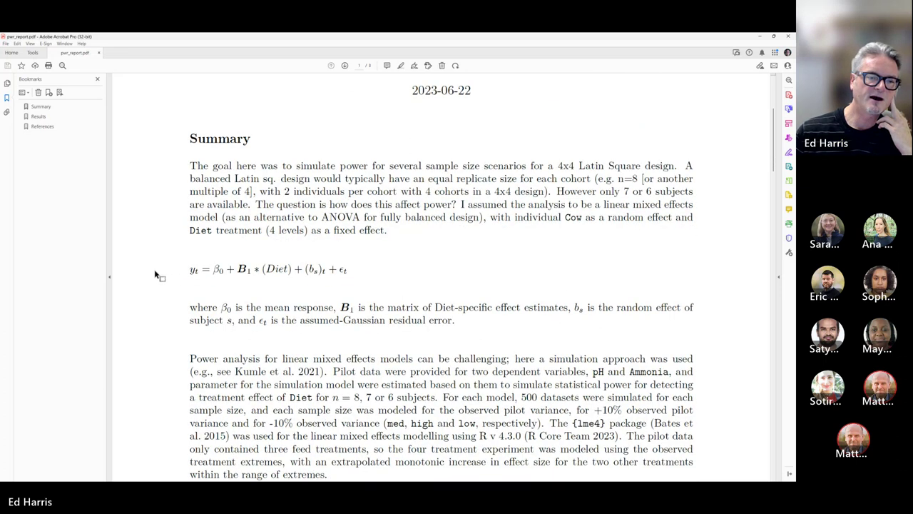
{"action": "left_click_drag", "start_coordinate": [190, 270], "coordinate": [381, 268]}
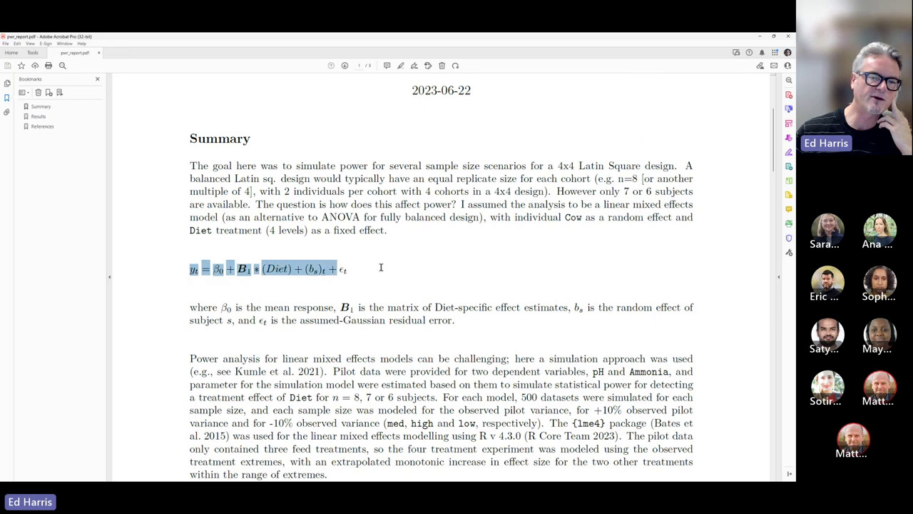
{"action": "left_click", "coordinate": [381, 277]}
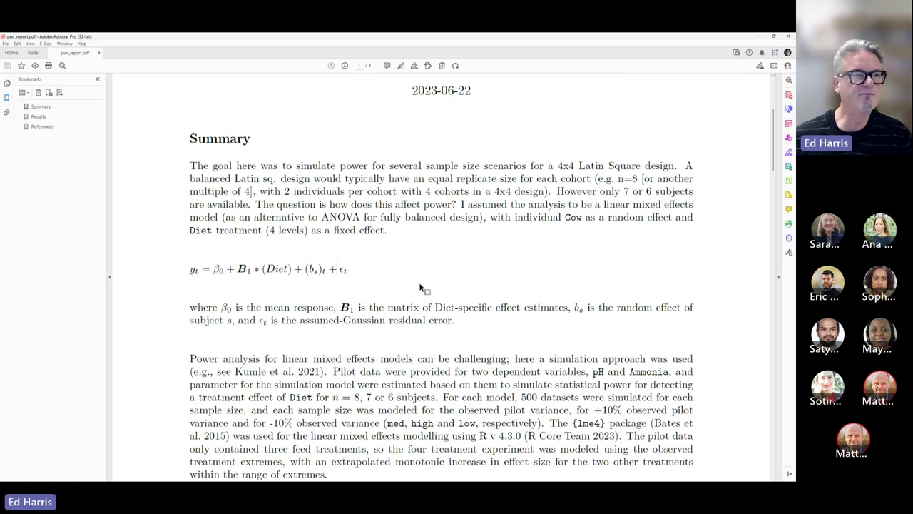
{"action": "scroll", "coordinate": [420, 287], "scroll_direction": "up", "scroll_amount": 1}
{"action": "left_click", "coordinate": [98, 79]}
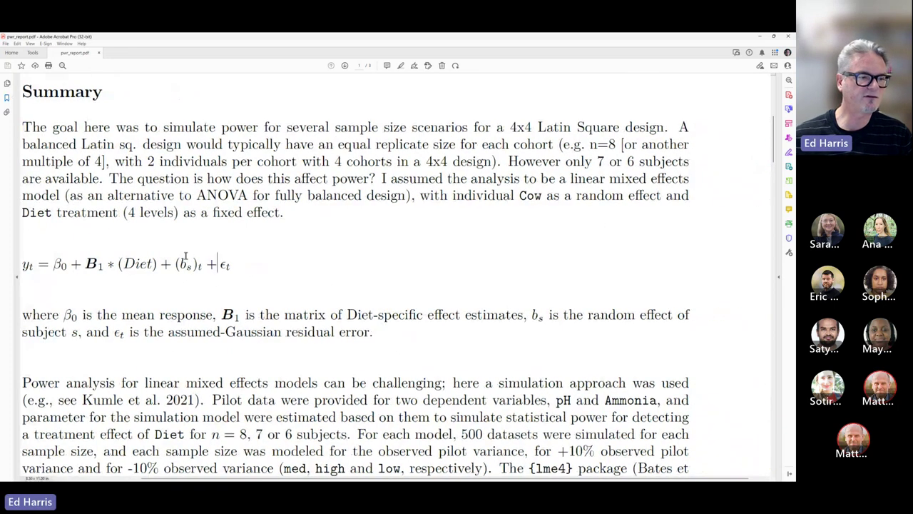
{"action": "scroll", "coordinate": [187, 258], "scroll_direction": "down", "scroll_amount": 1}
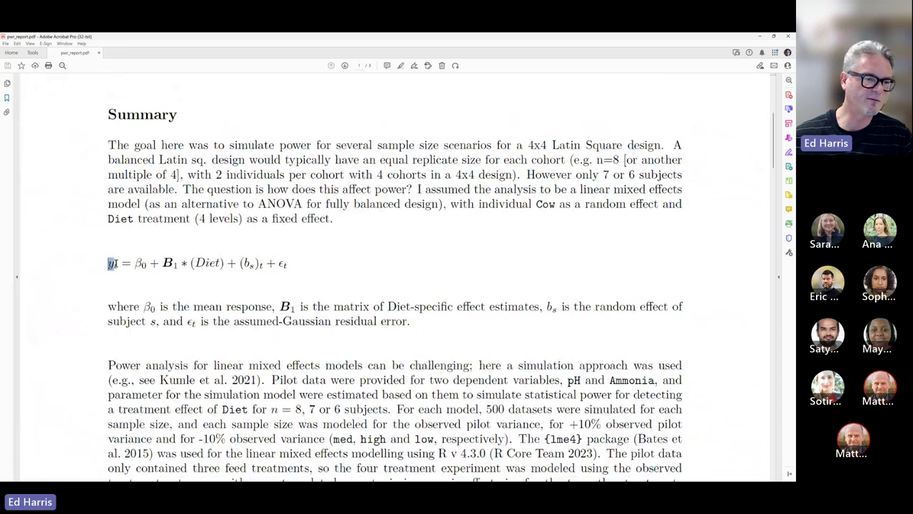
{"action": "left_click_drag", "start_coordinate": [112, 263], "coordinate": [309, 279]}
{"action": "left_click", "coordinate": [314, 278]}
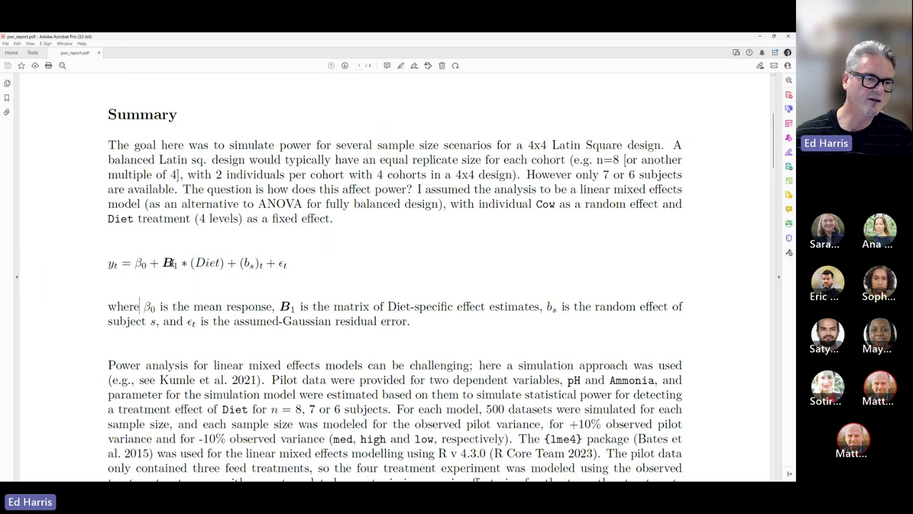
{"action": "left_click_drag", "start_coordinate": [174, 264], "coordinate": [168, 271]}
{"action": "left_click", "coordinate": [184, 285]}
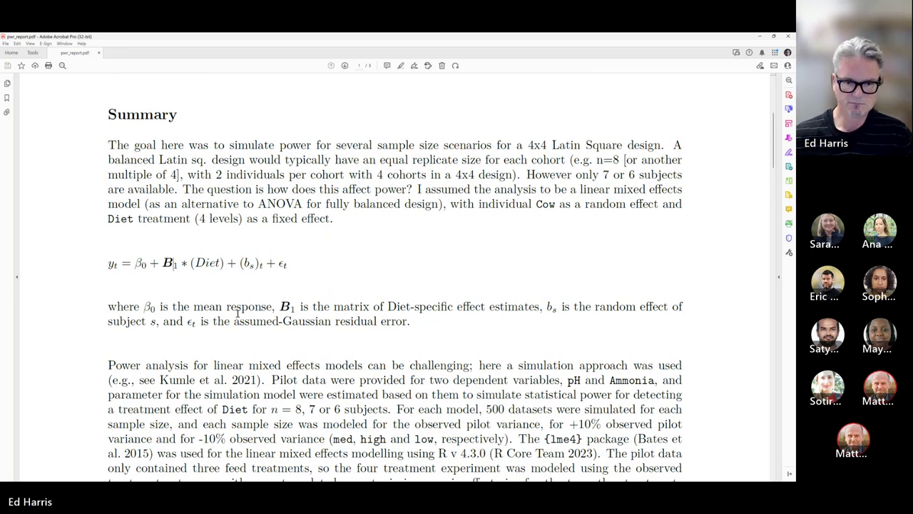
Step: Scroll past Table 1 to the pH and Ammonia power plots, pH just under 80% at n=7
{"action": "scroll", "coordinate": [239, 317], "scroll_direction": "down", "scroll_amount": 10}
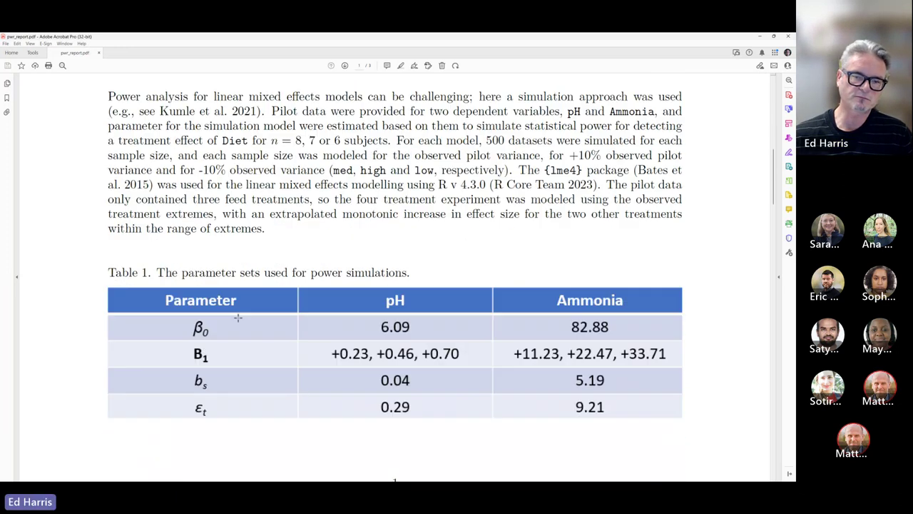
{"action": "scroll", "coordinate": [477, 307], "scroll_direction": "down", "scroll_amount": 6}
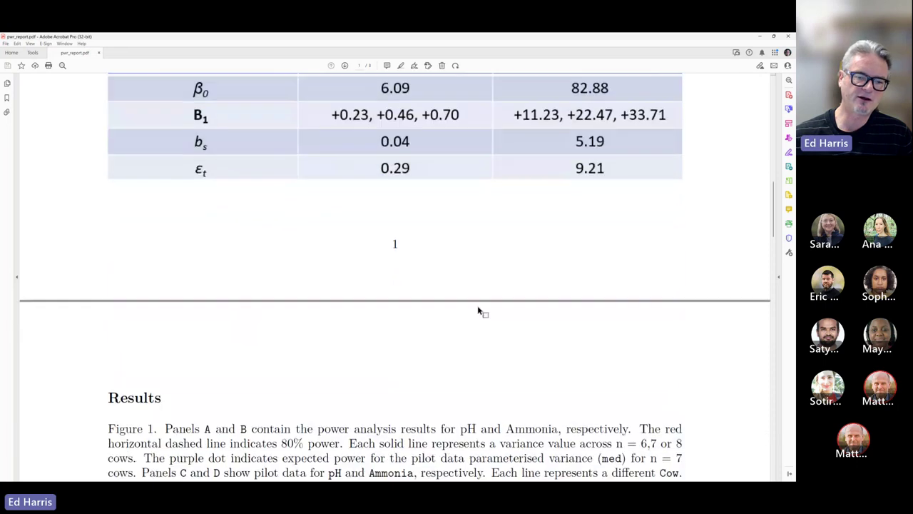
{"action": "scroll", "coordinate": [477, 309], "scroll_direction": "down", "scroll_amount": 3}
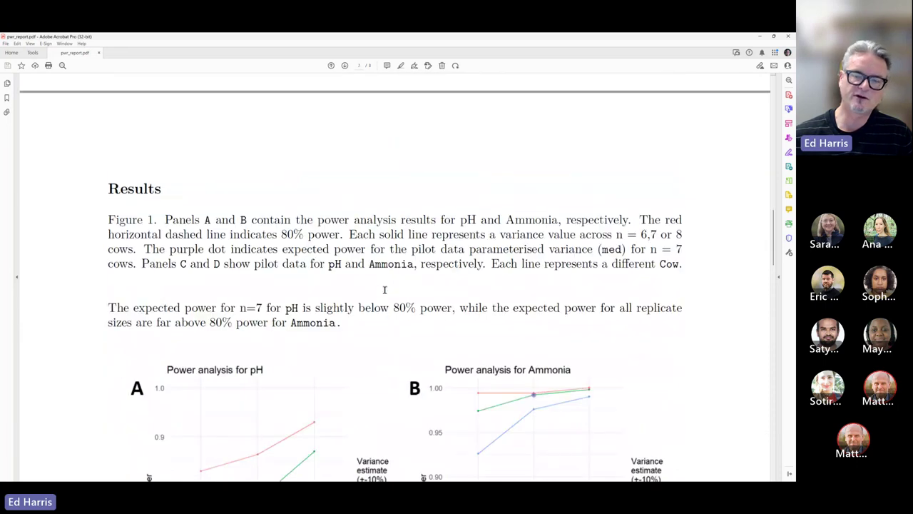
{"action": "scroll", "coordinate": [383, 289], "scroll_direction": "down", "scroll_amount": 5}
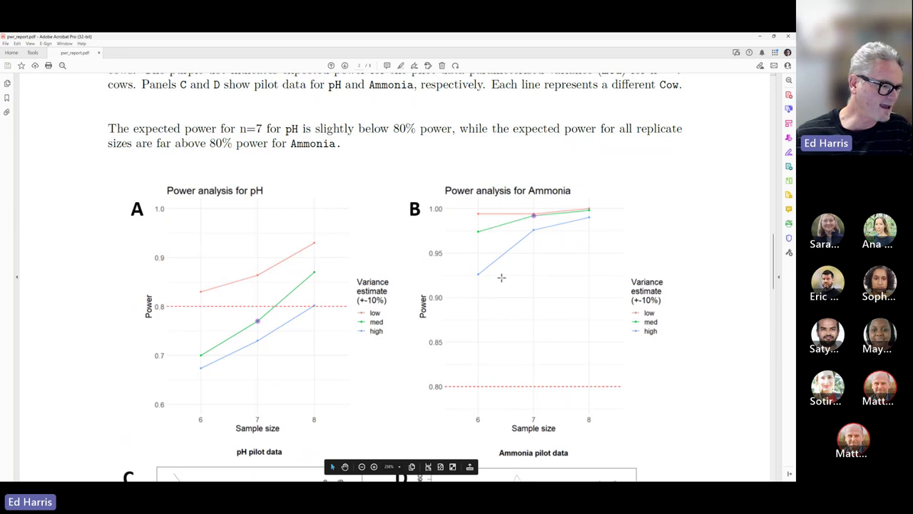
{"action": "scroll", "coordinate": [506, 286], "scroll_direction": "down", "scroll_amount": 5}
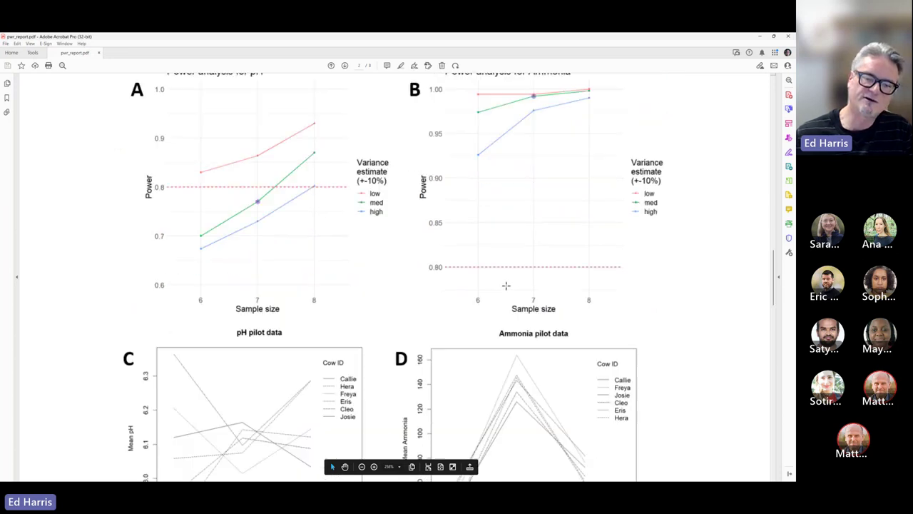
{"action": "scroll", "coordinate": [505, 285], "scroll_direction": "down", "scroll_amount": 1}
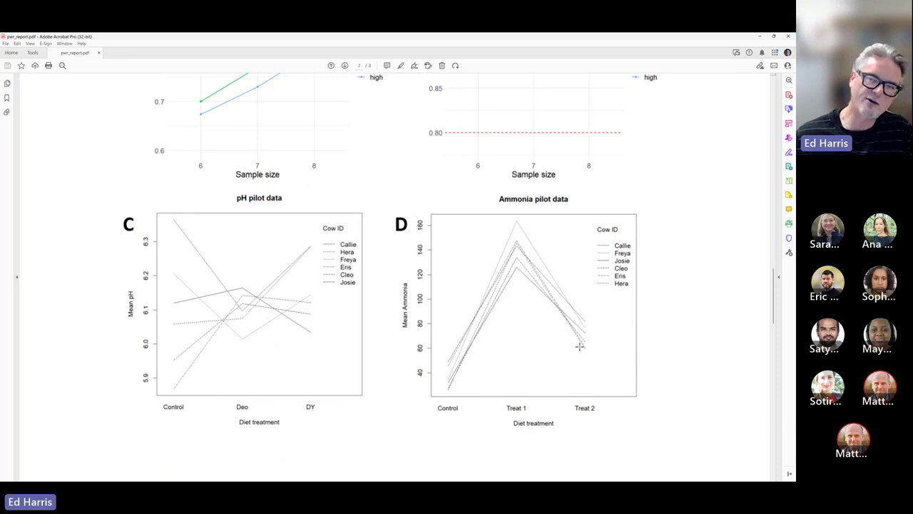
{"action": "scroll", "coordinate": [579, 343], "scroll_direction": "up", "scroll_amount": 5}
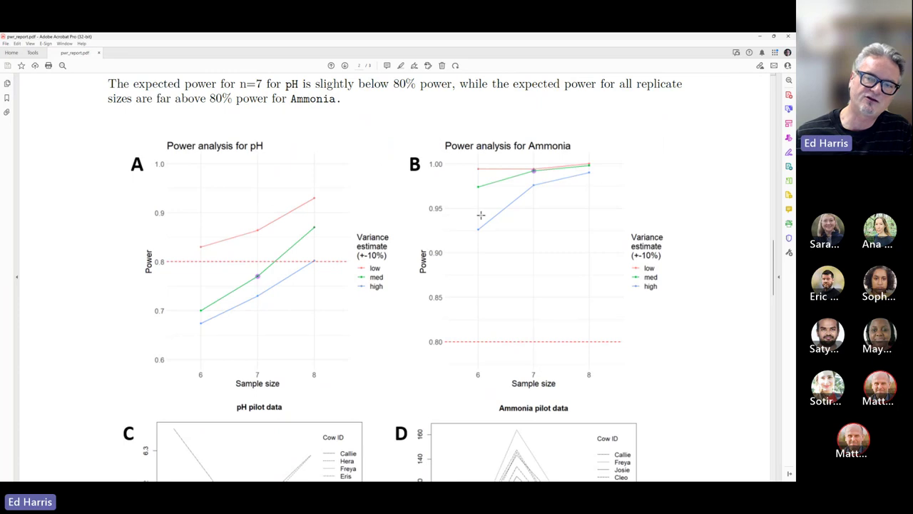